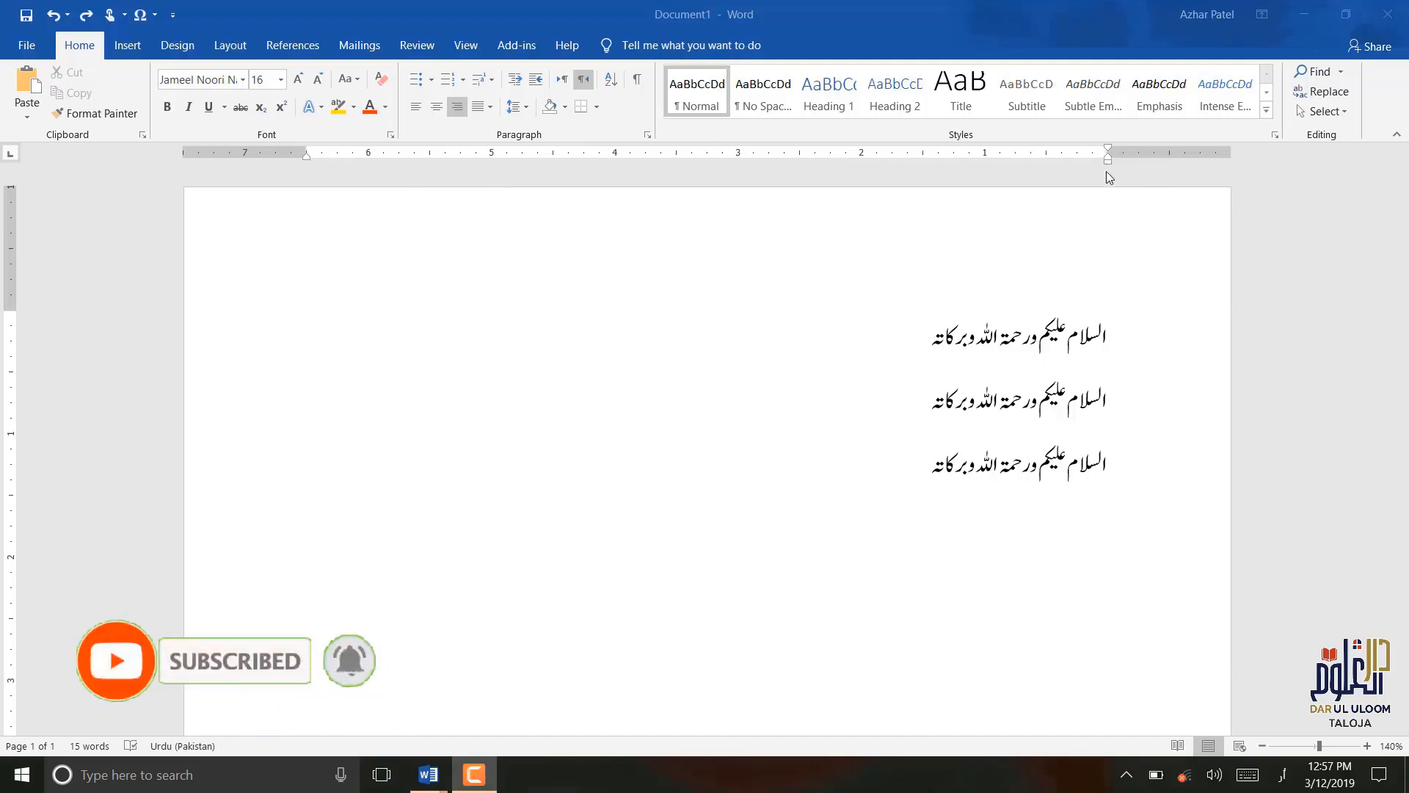
# Switch to the Document2 window.
pyautogui.click(1108, 149)
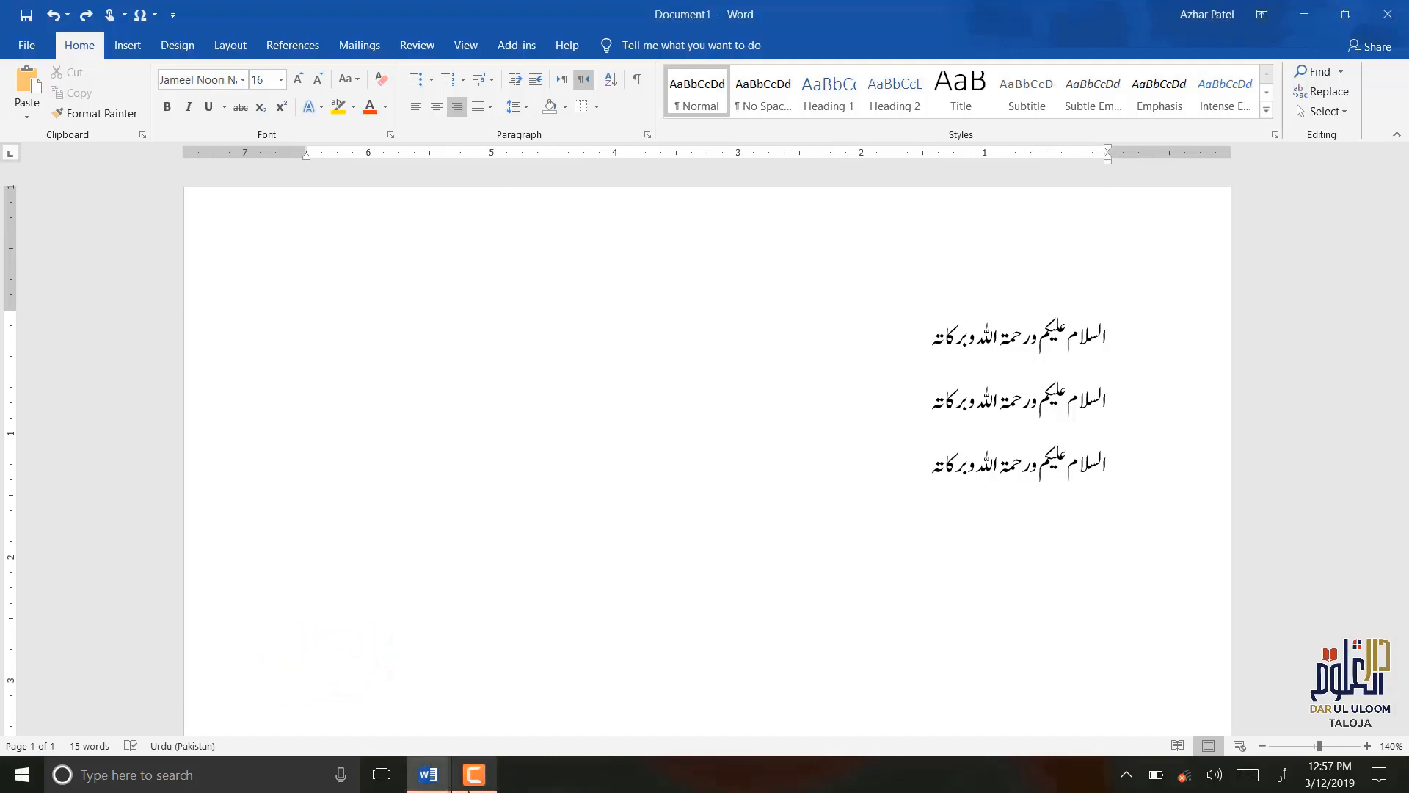
pyautogui.click(433, 779)
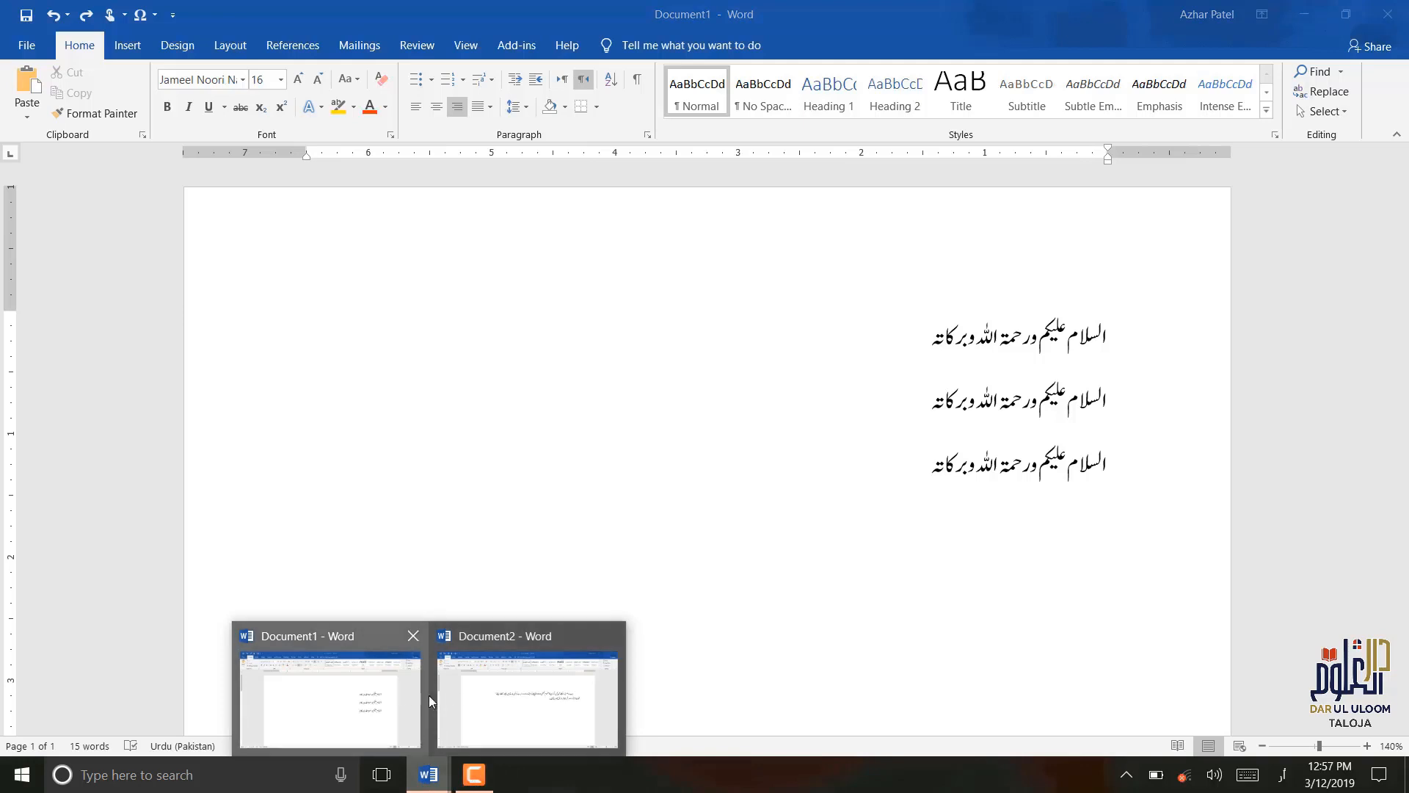
pyautogui.click(443, 698)
# Hide the ruler in Document2 and show it again.
pyautogui.click(464, 48)
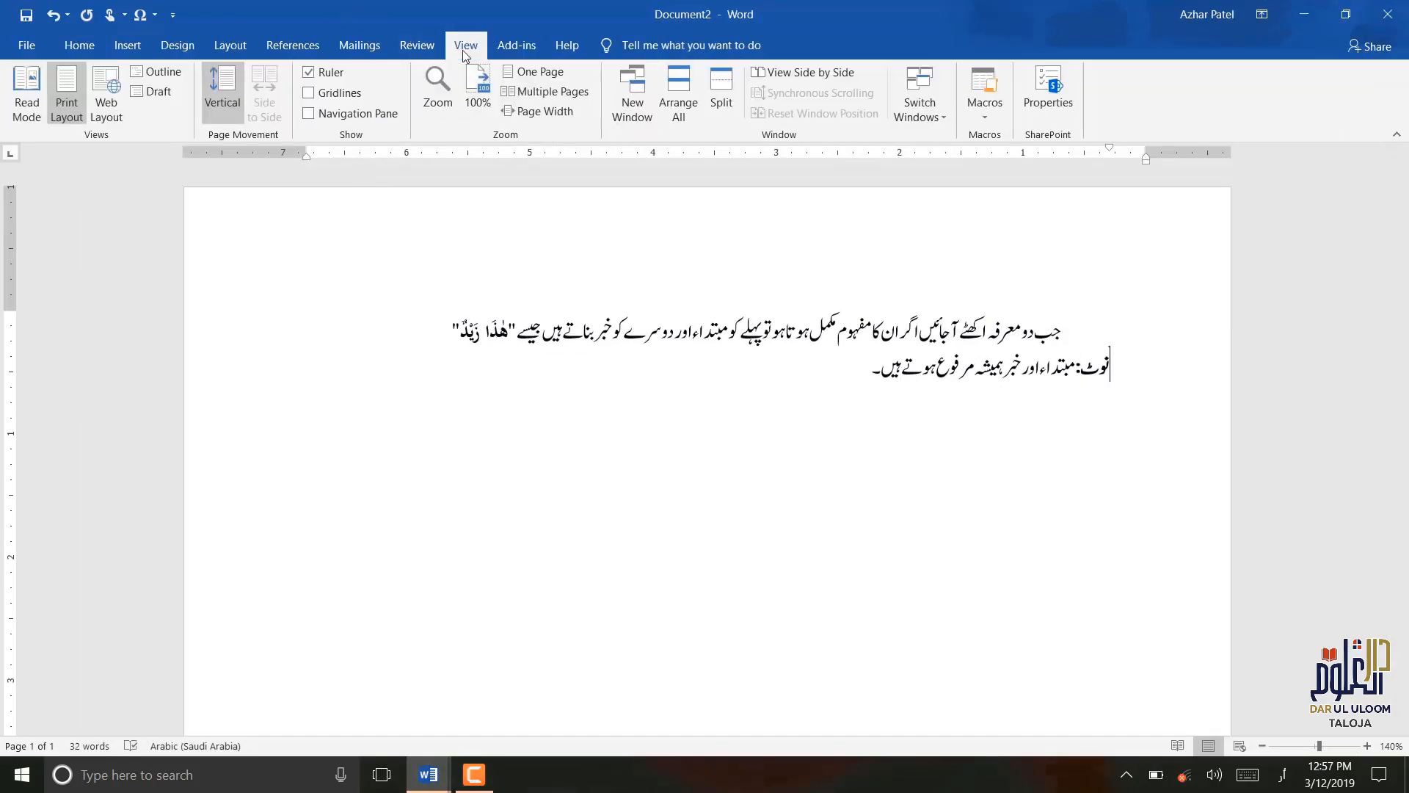
pyautogui.click(308, 71)
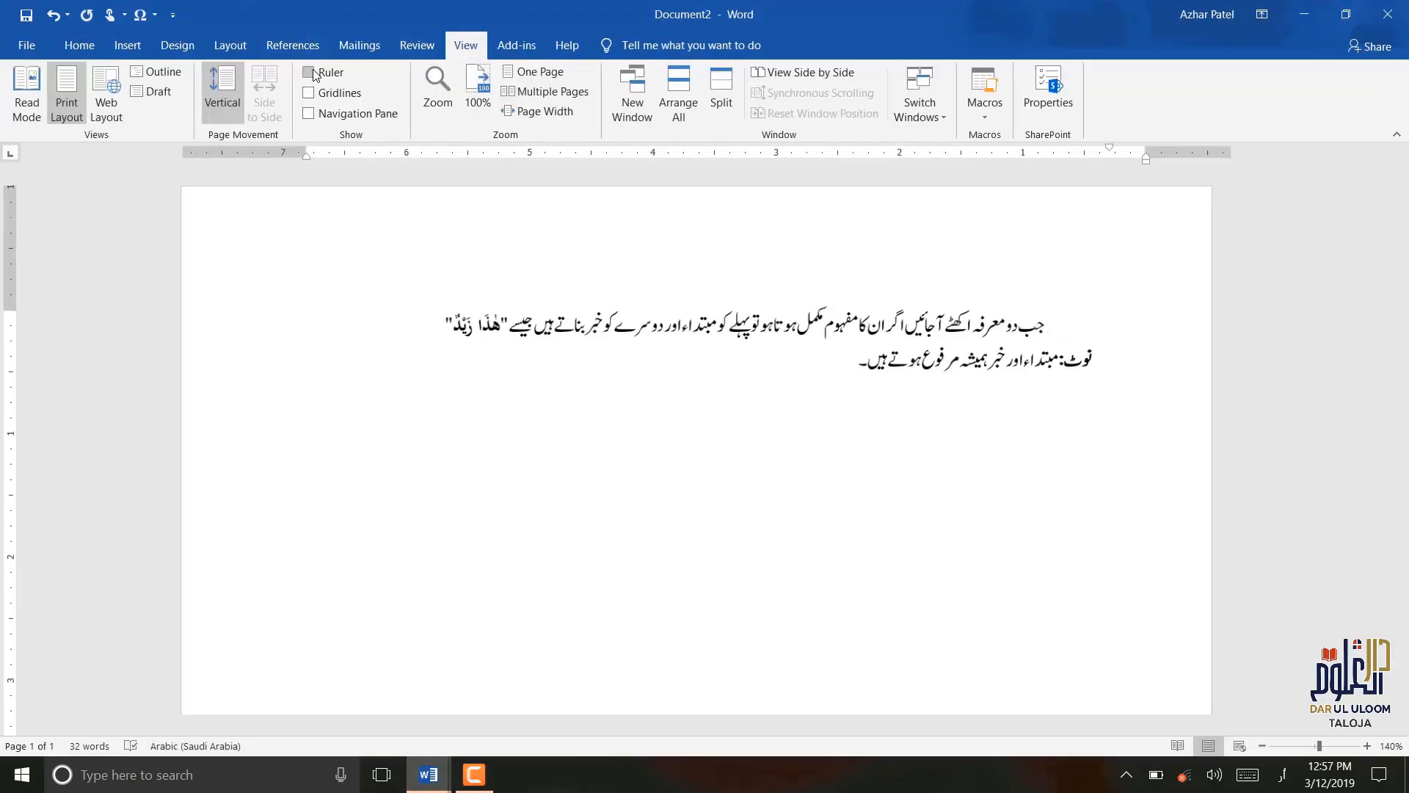
pyautogui.click(307, 72)
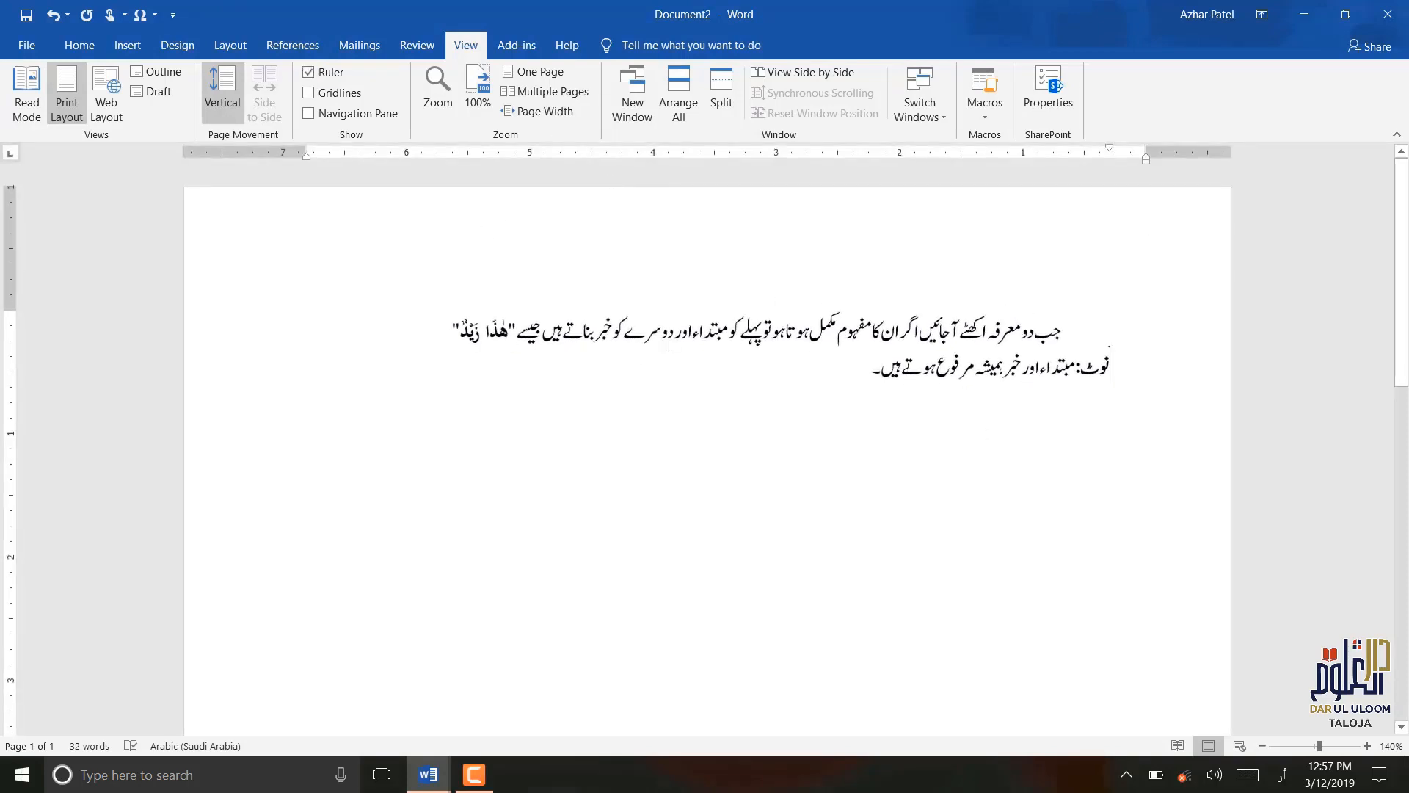
# Move the right page margin of Document2 slightly inward on the ruler.
pyautogui.click(81, 47)
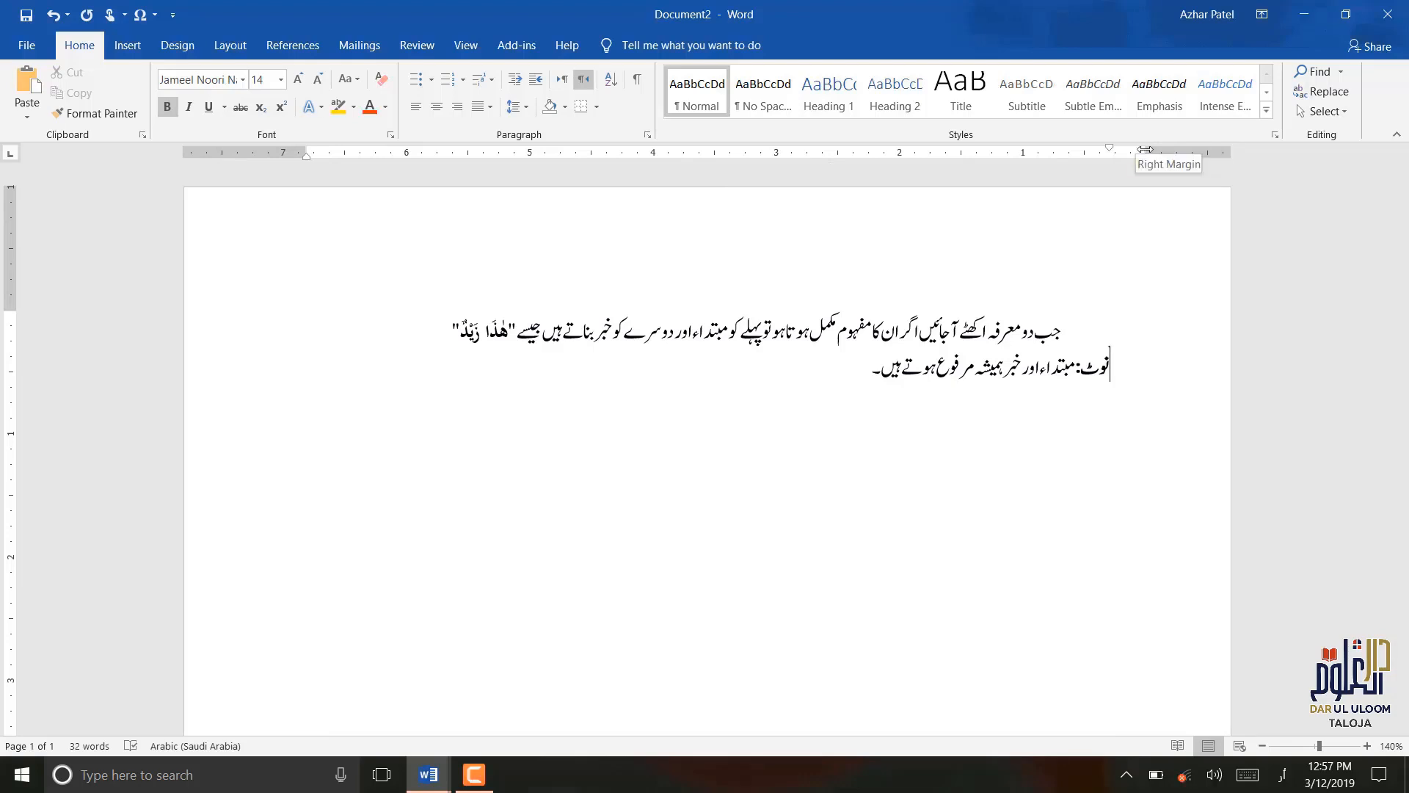
pyautogui.moveTo(1146, 150); pyautogui.dragTo(1146, 150)
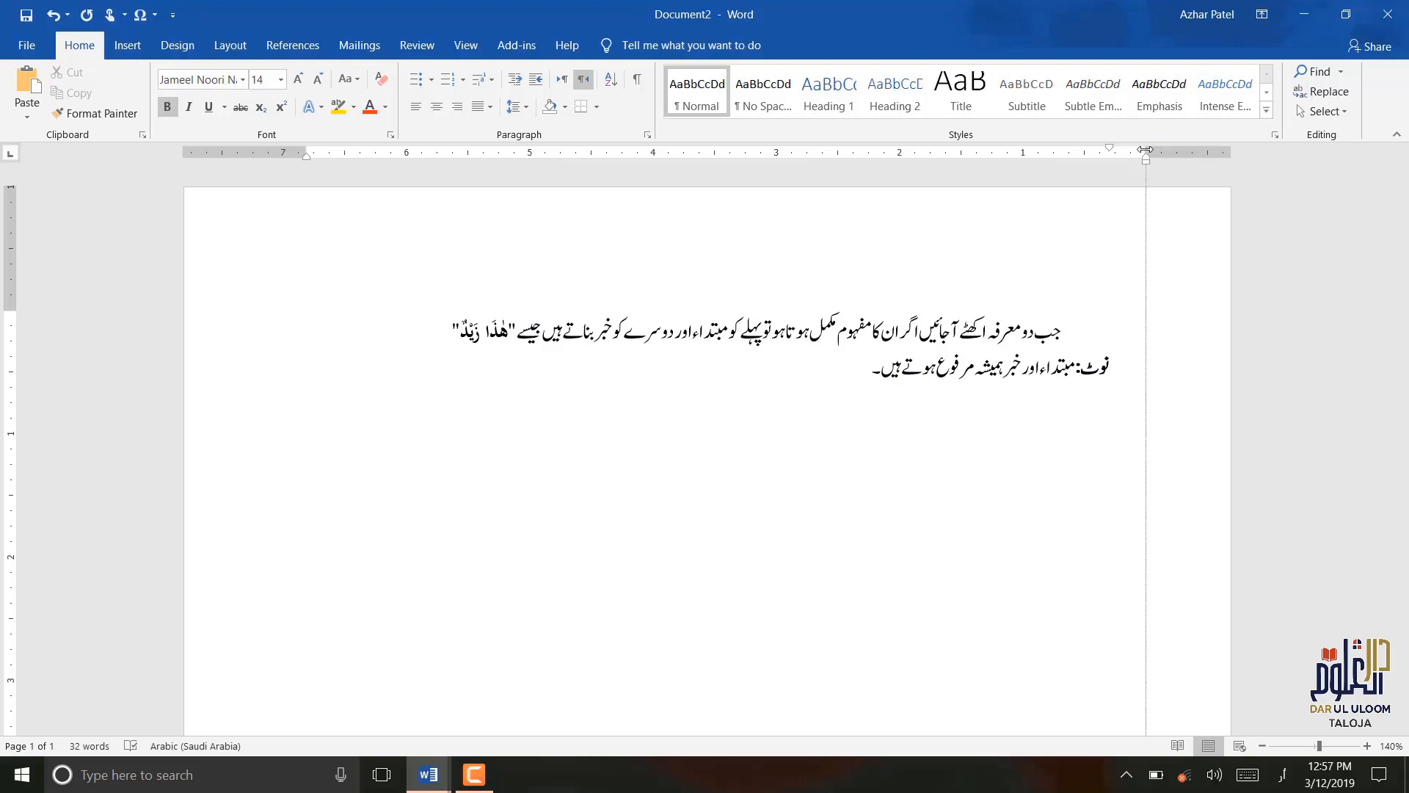
pyautogui.moveTo(1145, 149)
pyautogui.mouseDown()
pyautogui.moveTo(1058, 157)
pyautogui.moveTo(1140, 152)
pyautogui.mouseUp()
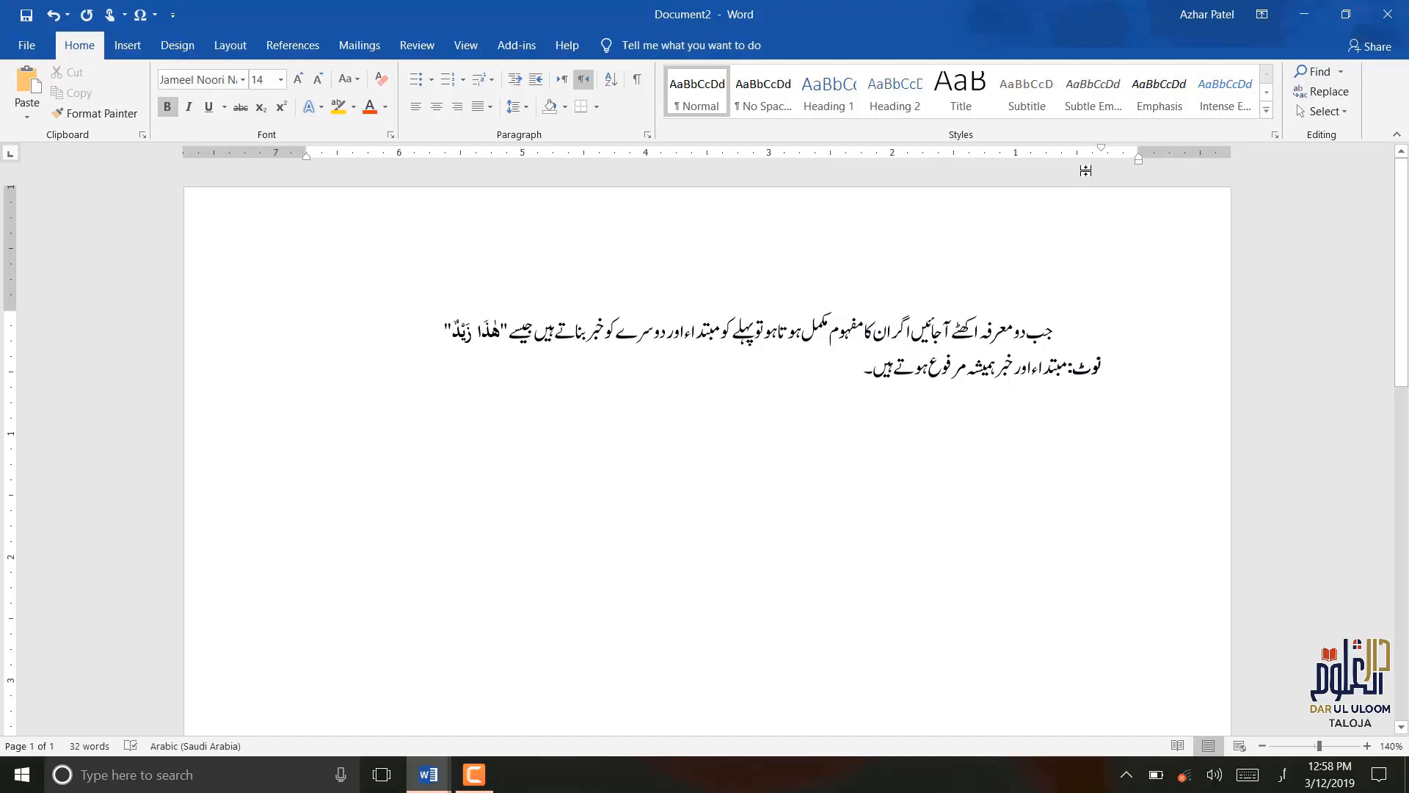
# Increase the first-line indent of the first Urdu paragraph to about 0.75 inch from the right margin.
pyautogui.click(1079, 327)
pyautogui.click(1060, 331)
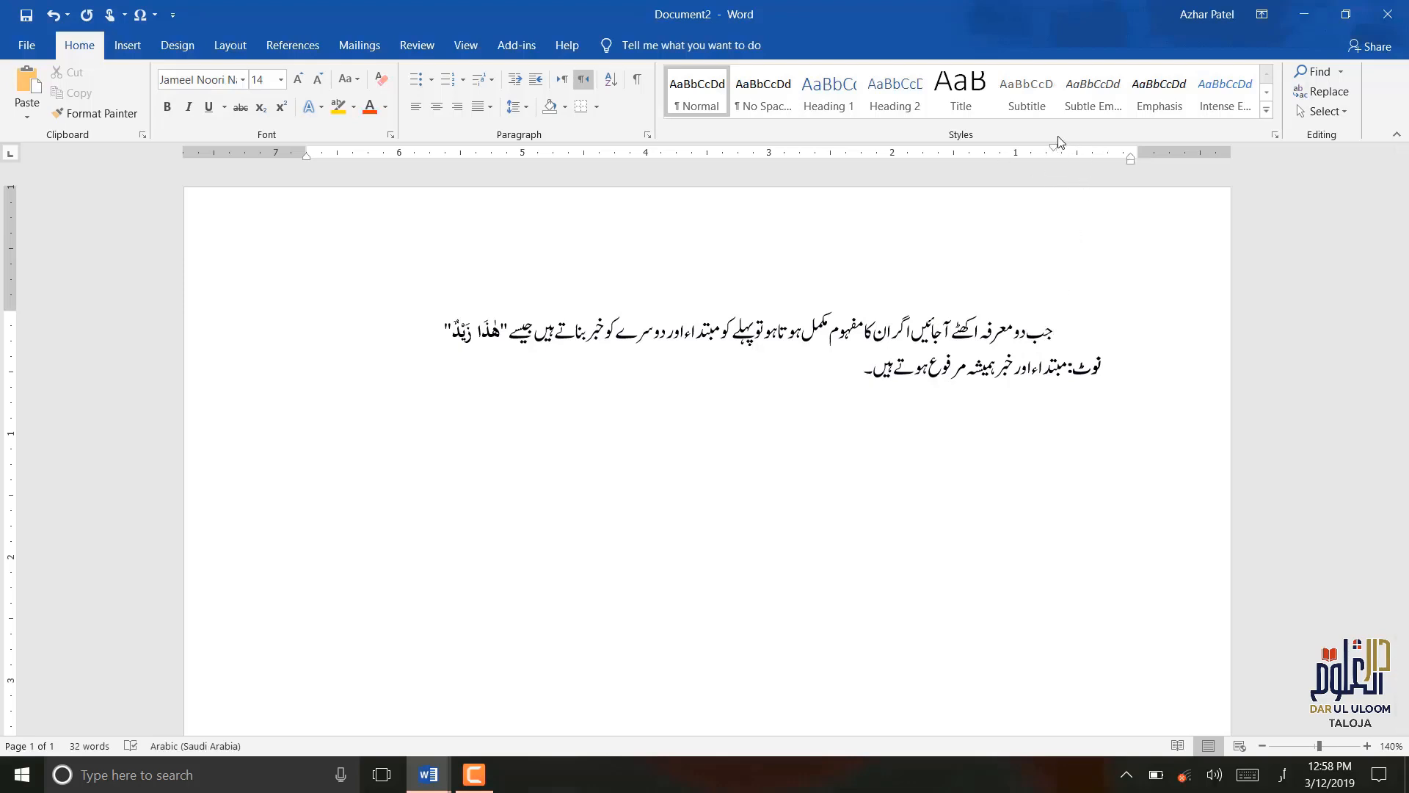
pyautogui.moveTo(1055, 150)
pyautogui.mouseDown()
pyautogui.moveTo(1019, 152)
pyautogui.moveTo(1046, 152)
pyautogui.mouseUp()
pyautogui.click(953, 366)
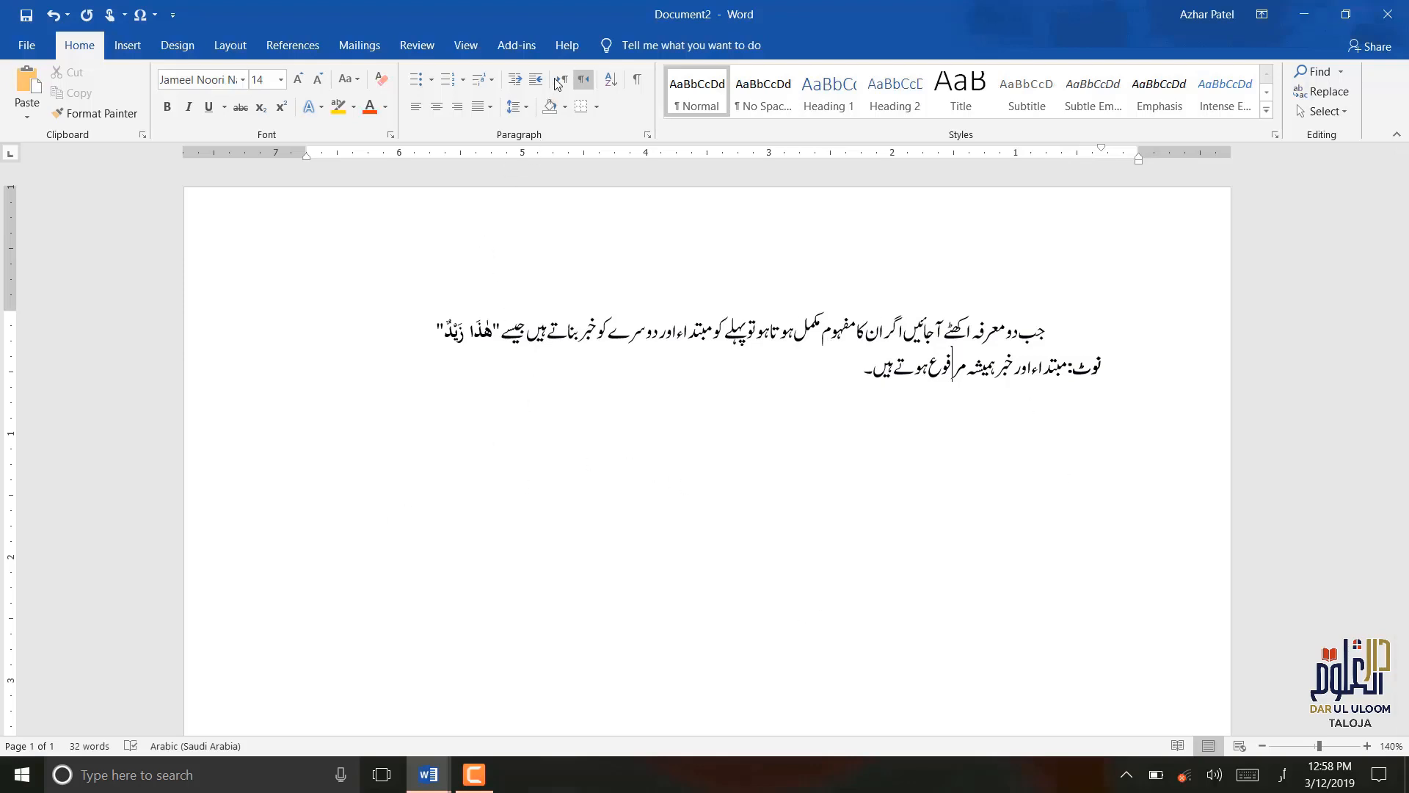
# Switch to Document1 and set the text direction of all three greeting lines to left-to-right.
pyautogui.moveTo(429, 775)
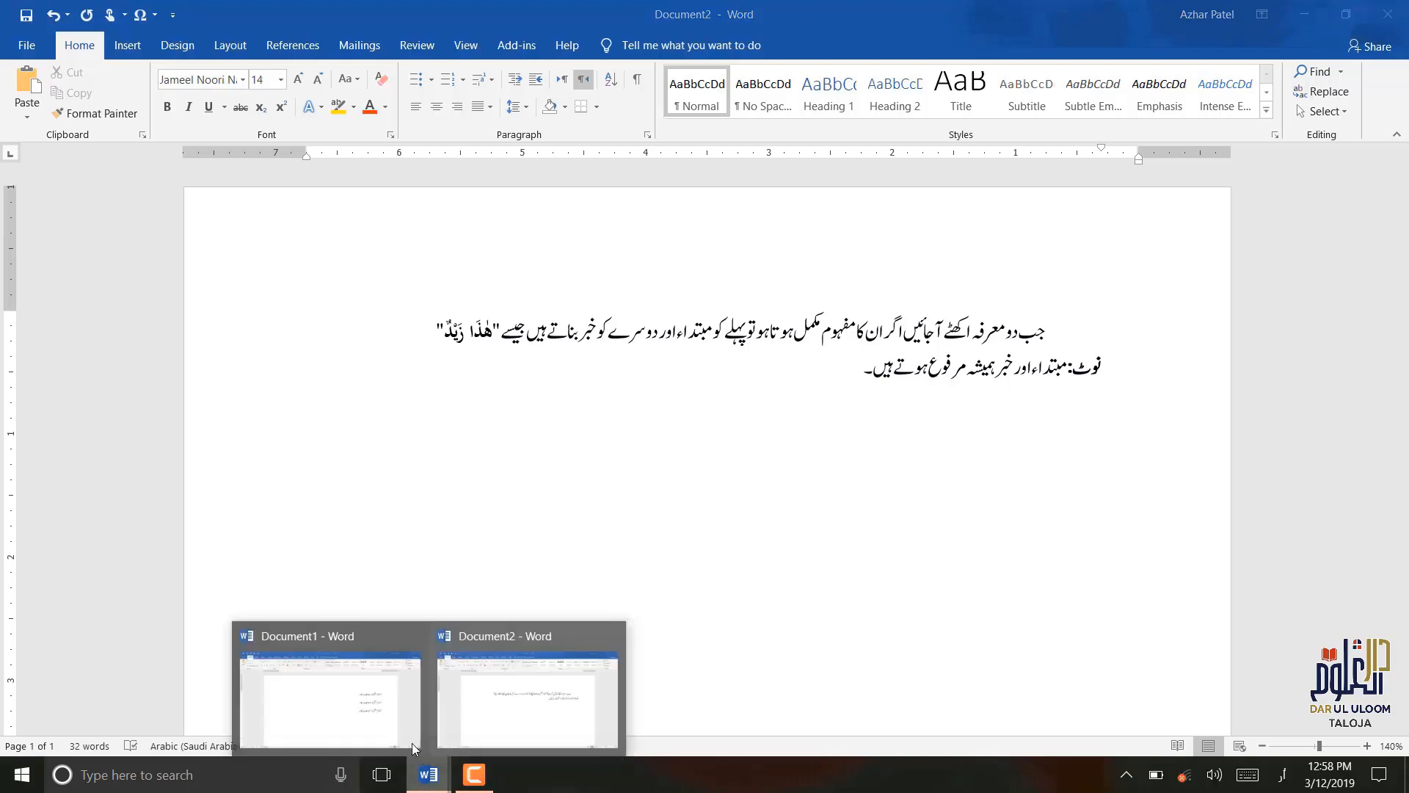
pyautogui.click(372, 717)
pyautogui.click(562, 79)
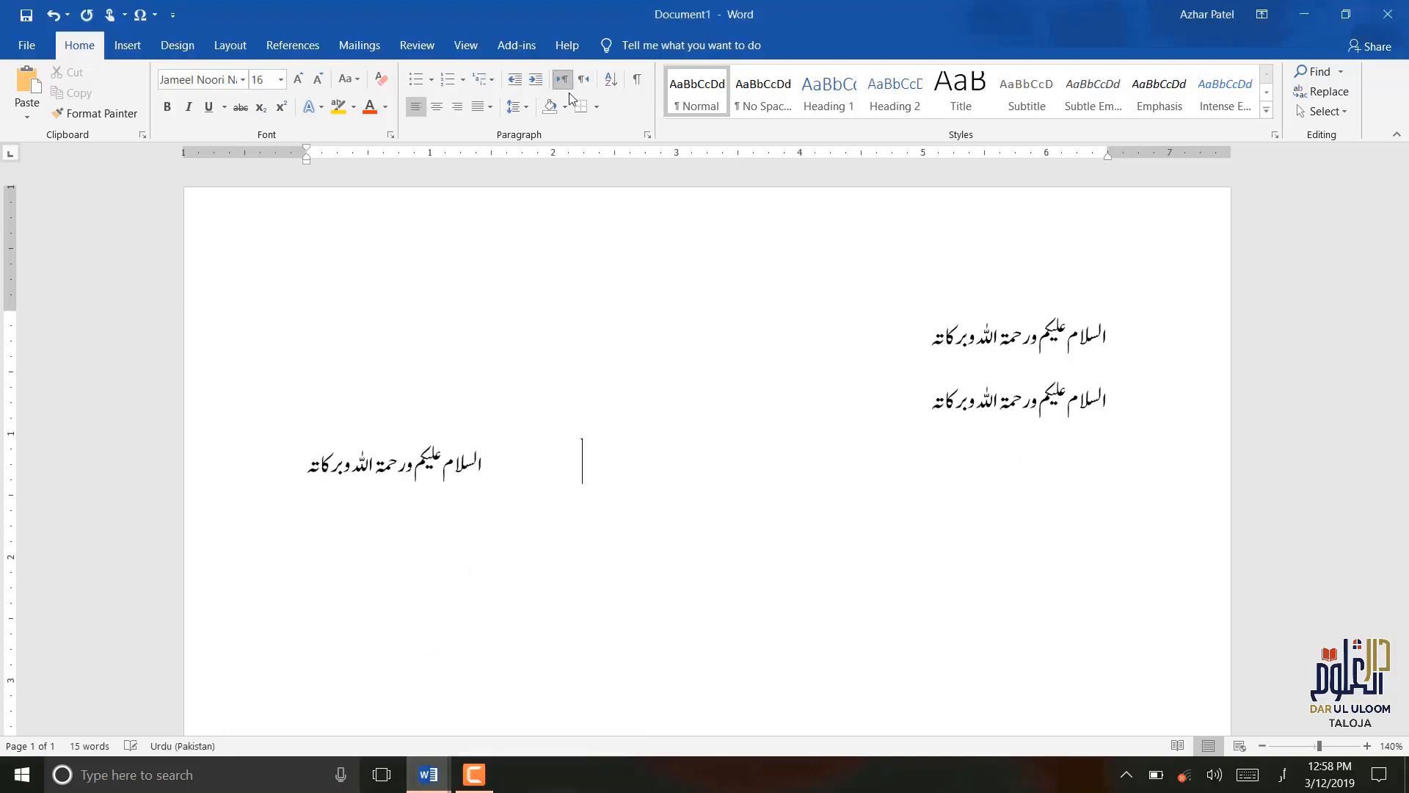
pyautogui.click(1055, 411)
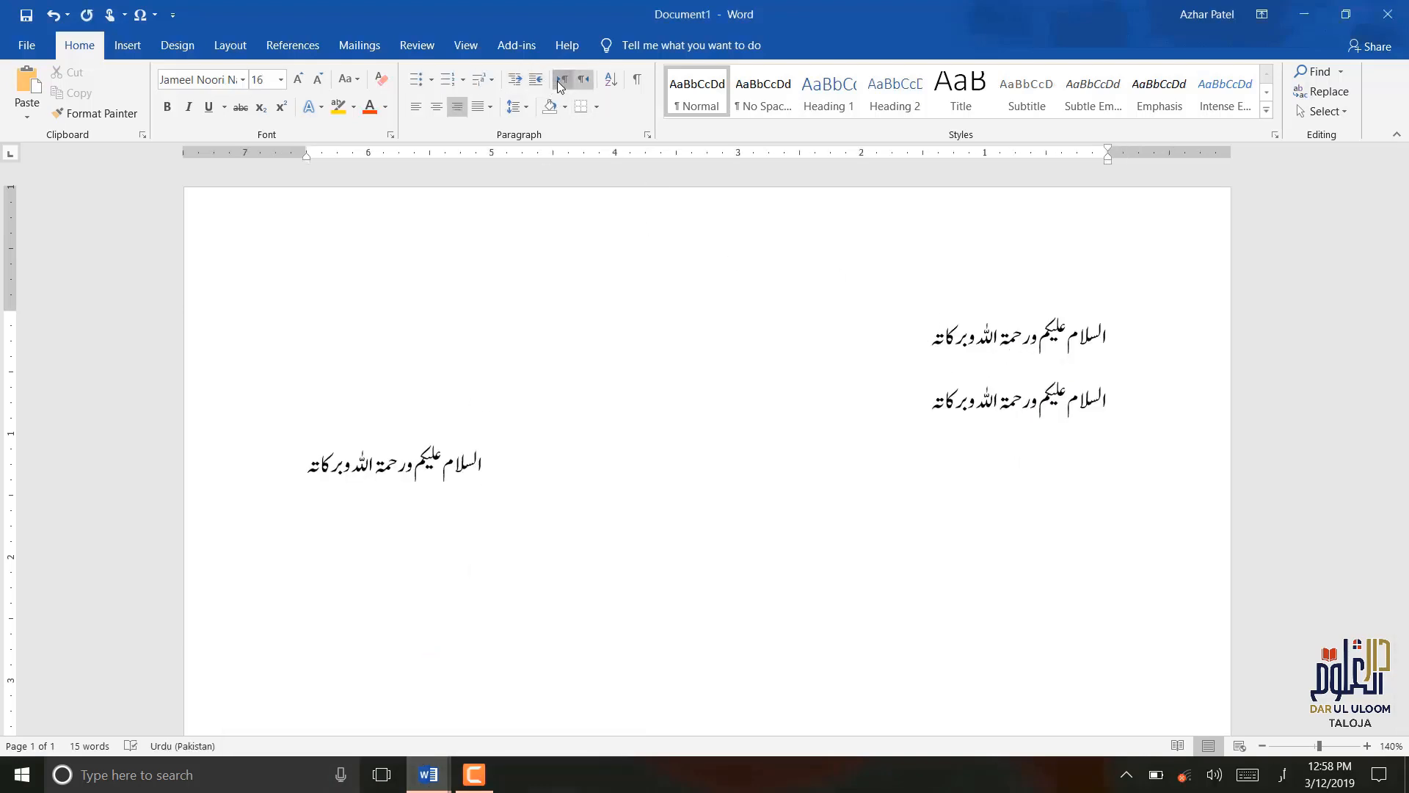
pyautogui.click(563, 78)
pyautogui.click(993, 348)
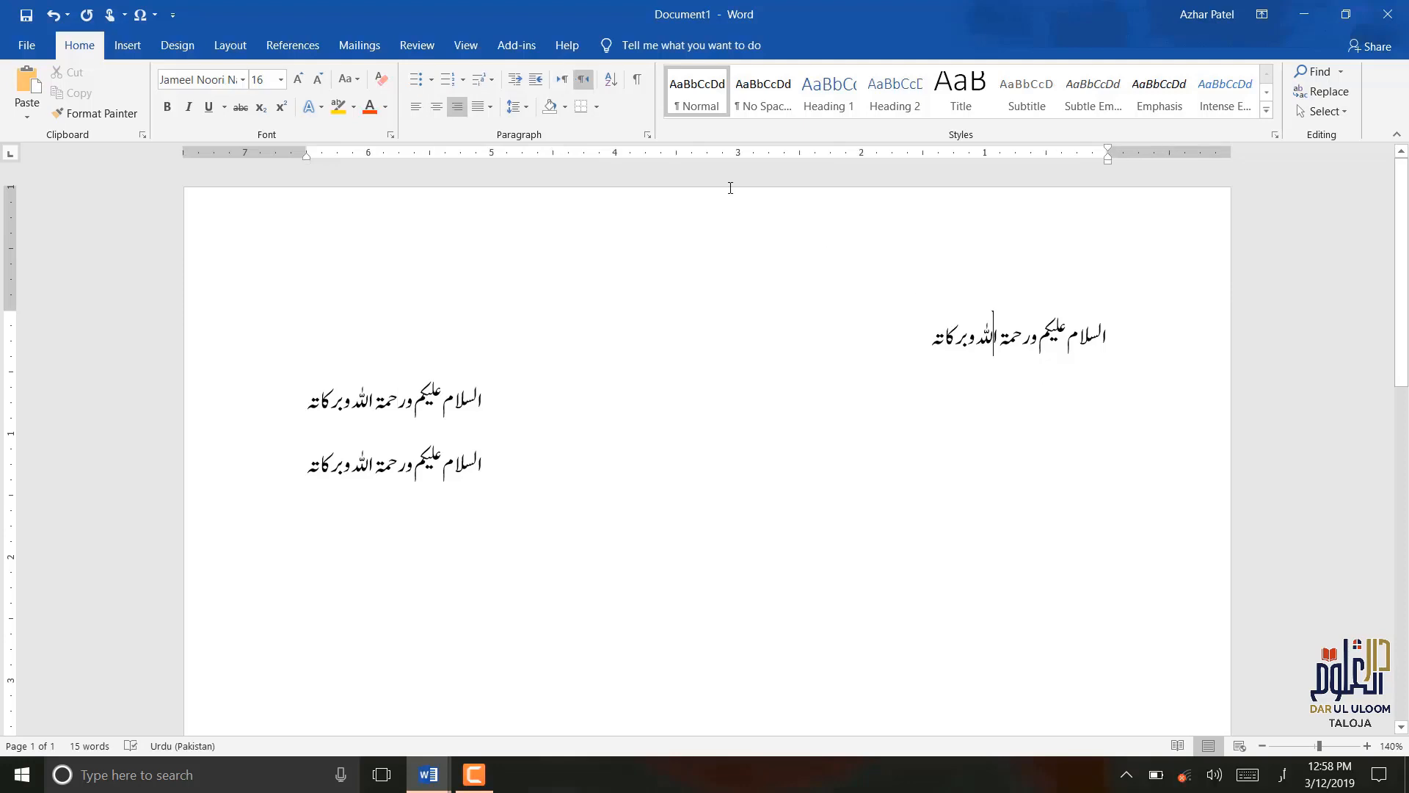
pyautogui.click(562, 79)
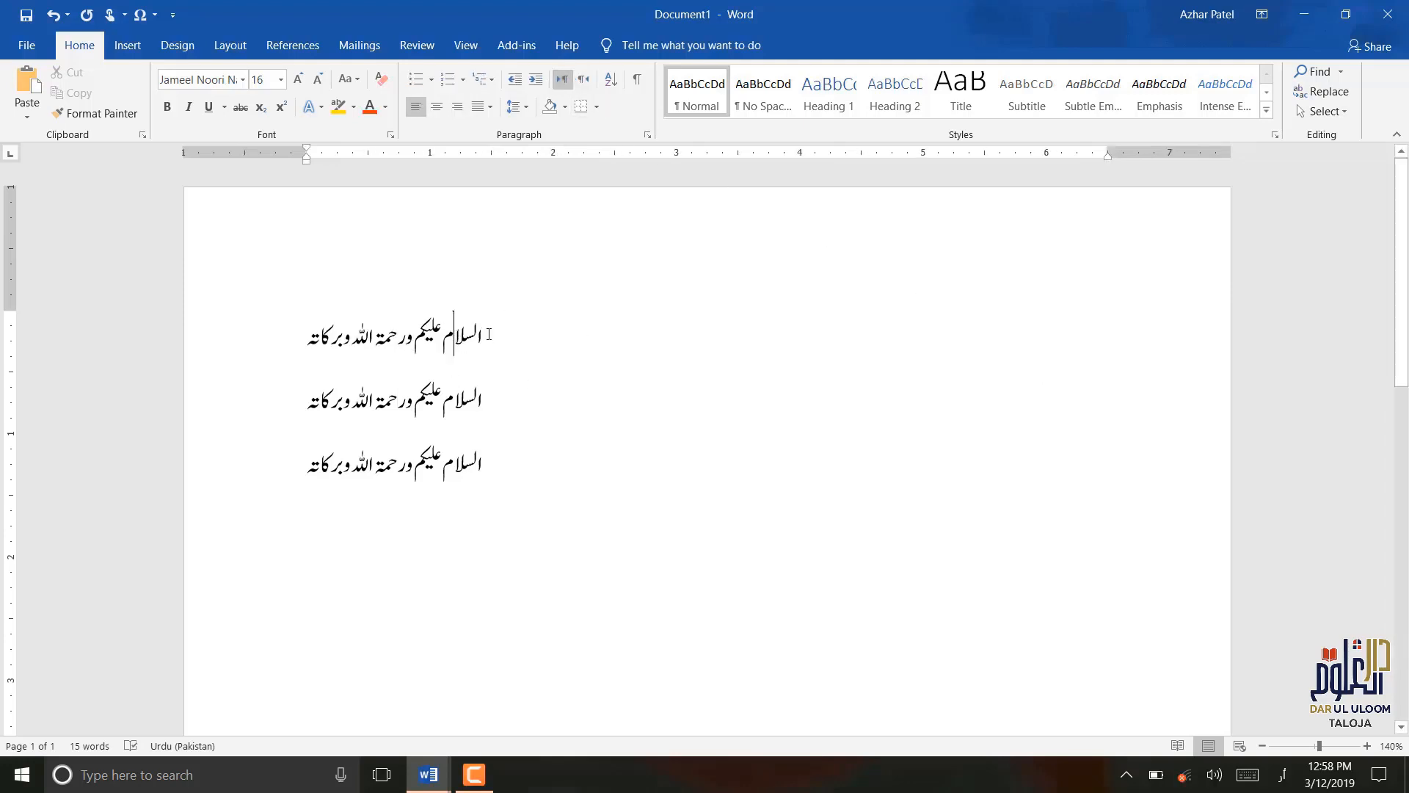
# Set the text direction of all three greeting lines back to right-to-left.
pyautogui.moveTo(489, 334); pyautogui.dragTo(221, 599)
pyautogui.click(351, 335)
pyautogui.click(355, 445)
pyautogui.click(585, 82)
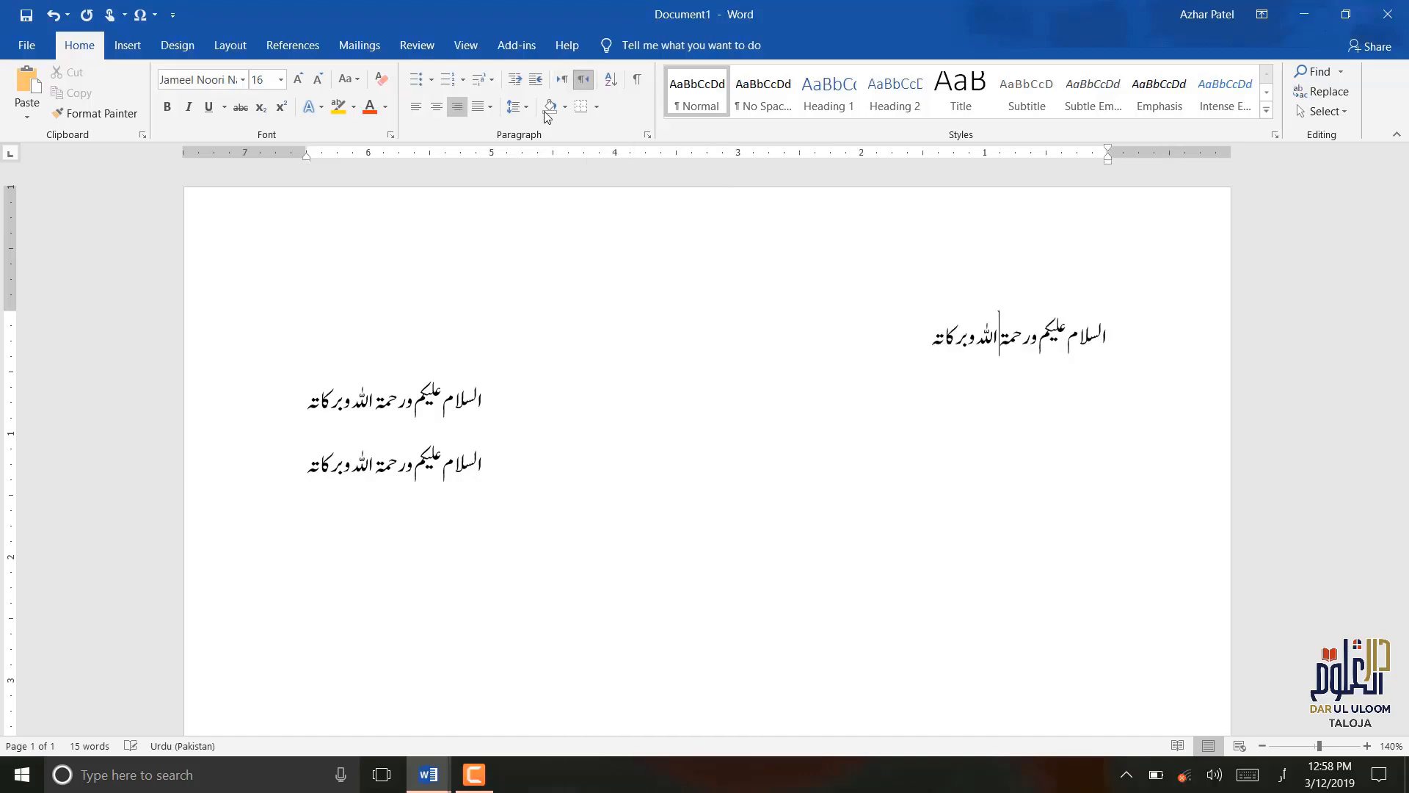
pyautogui.click(409, 395)
pyautogui.click(586, 82)
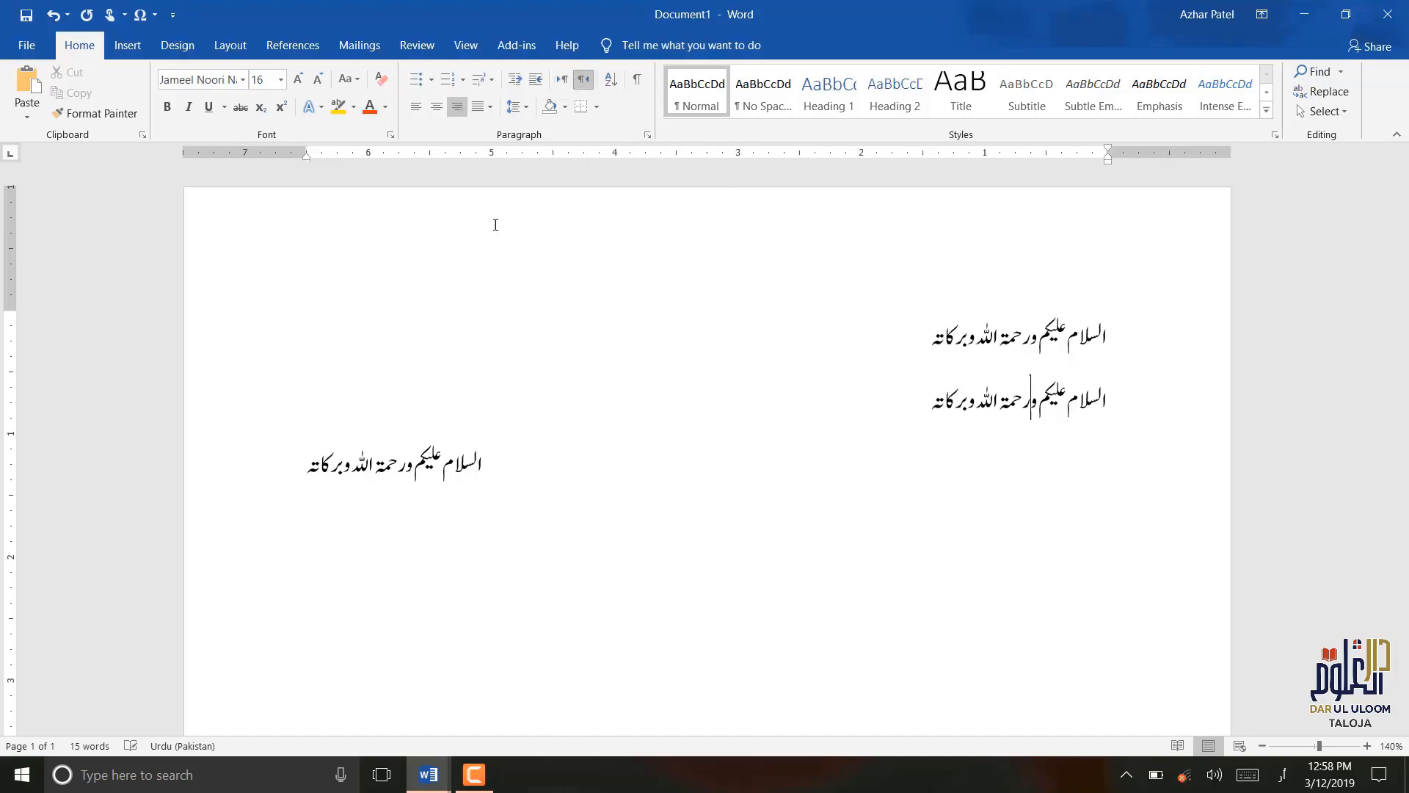
pyautogui.click(585, 79)
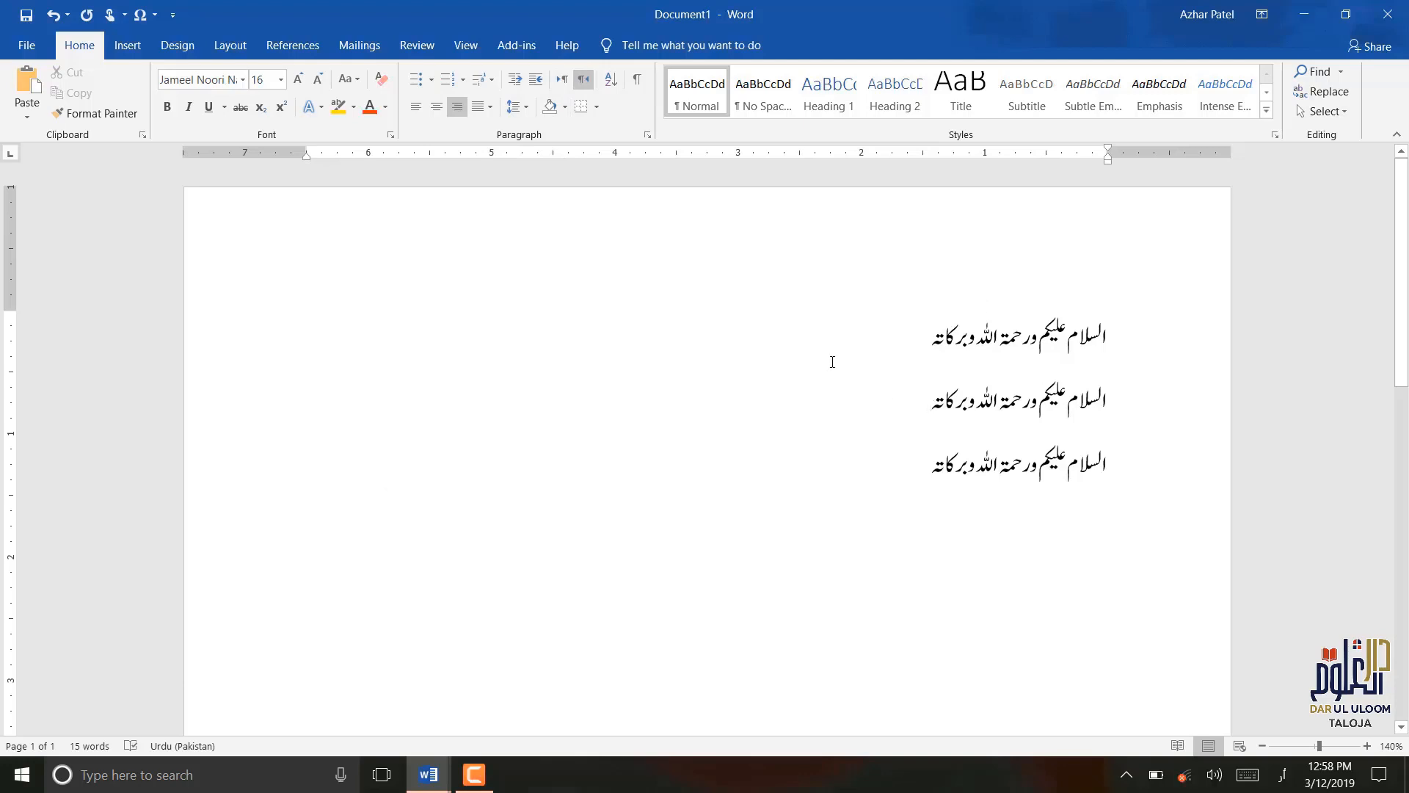
# Switch to Document2 to view its right-to-left Urdu paragraphs.
pyautogui.moveTo(1107, 337); pyautogui.dragTo(1010, 341)
pyautogui.click(431, 777)
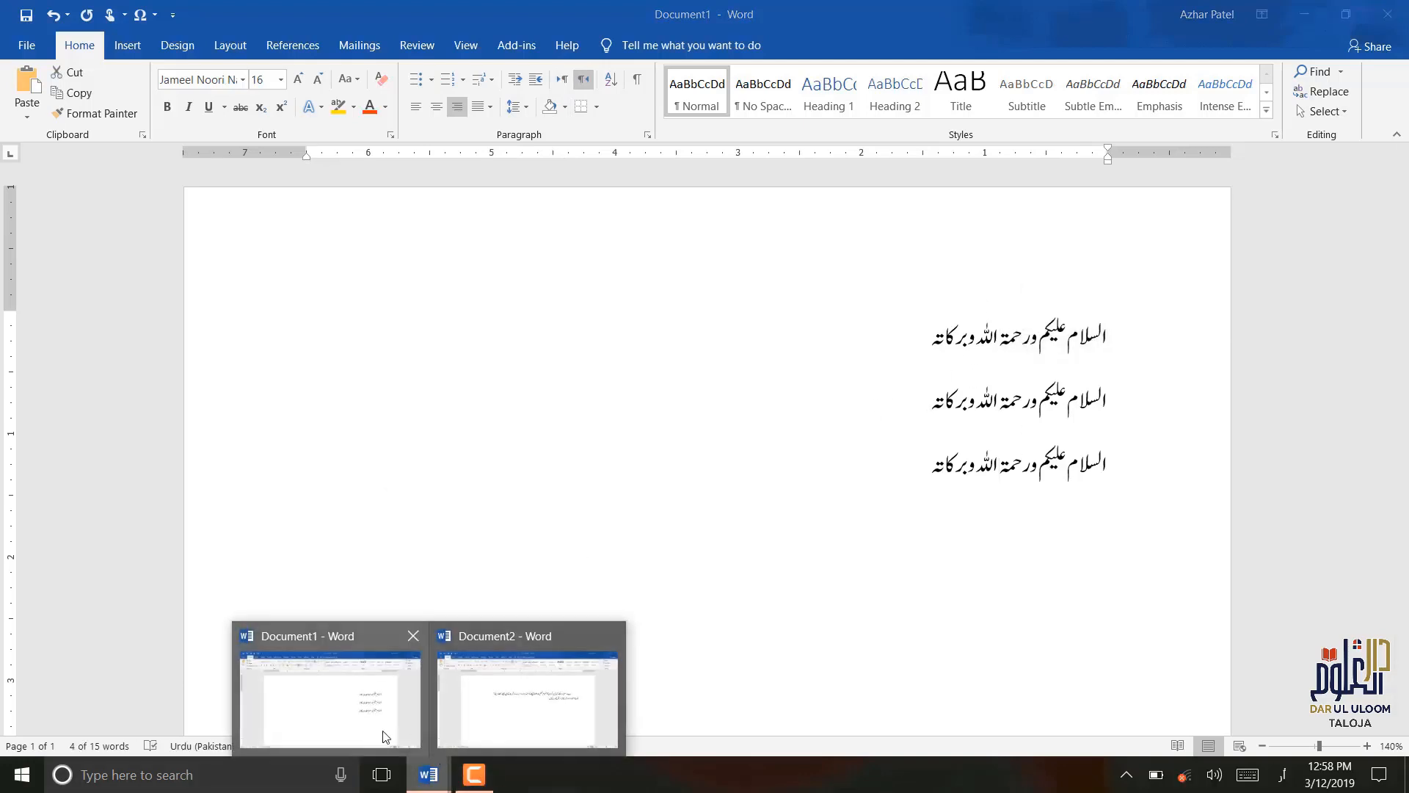
pyautogui.click(490, 719)
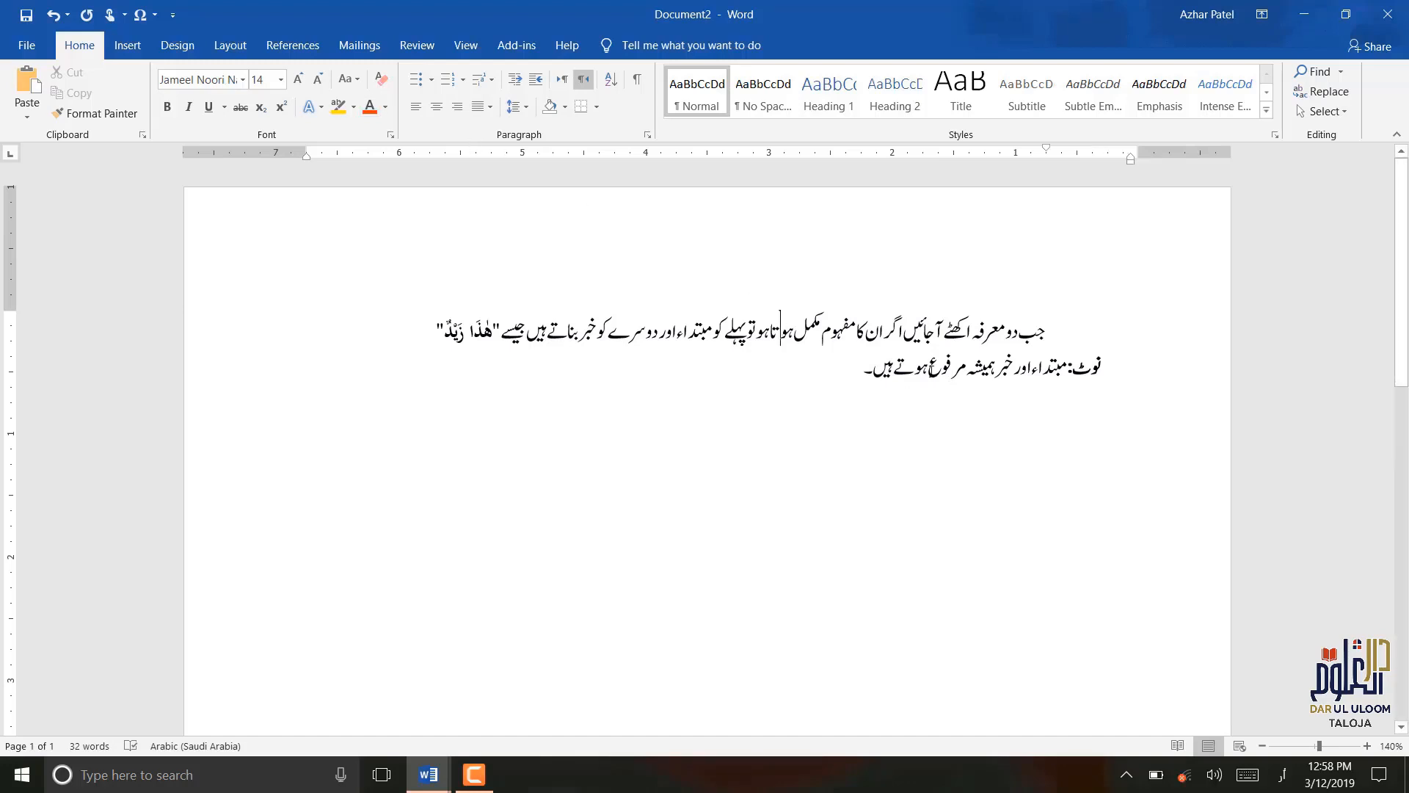
pyautogui.click(929, 351)
# Switch to Document1, left-align the first greeting line and center the second one.
pyautogui.moveTo(429, 774)
pyautogui.click(345, 697)
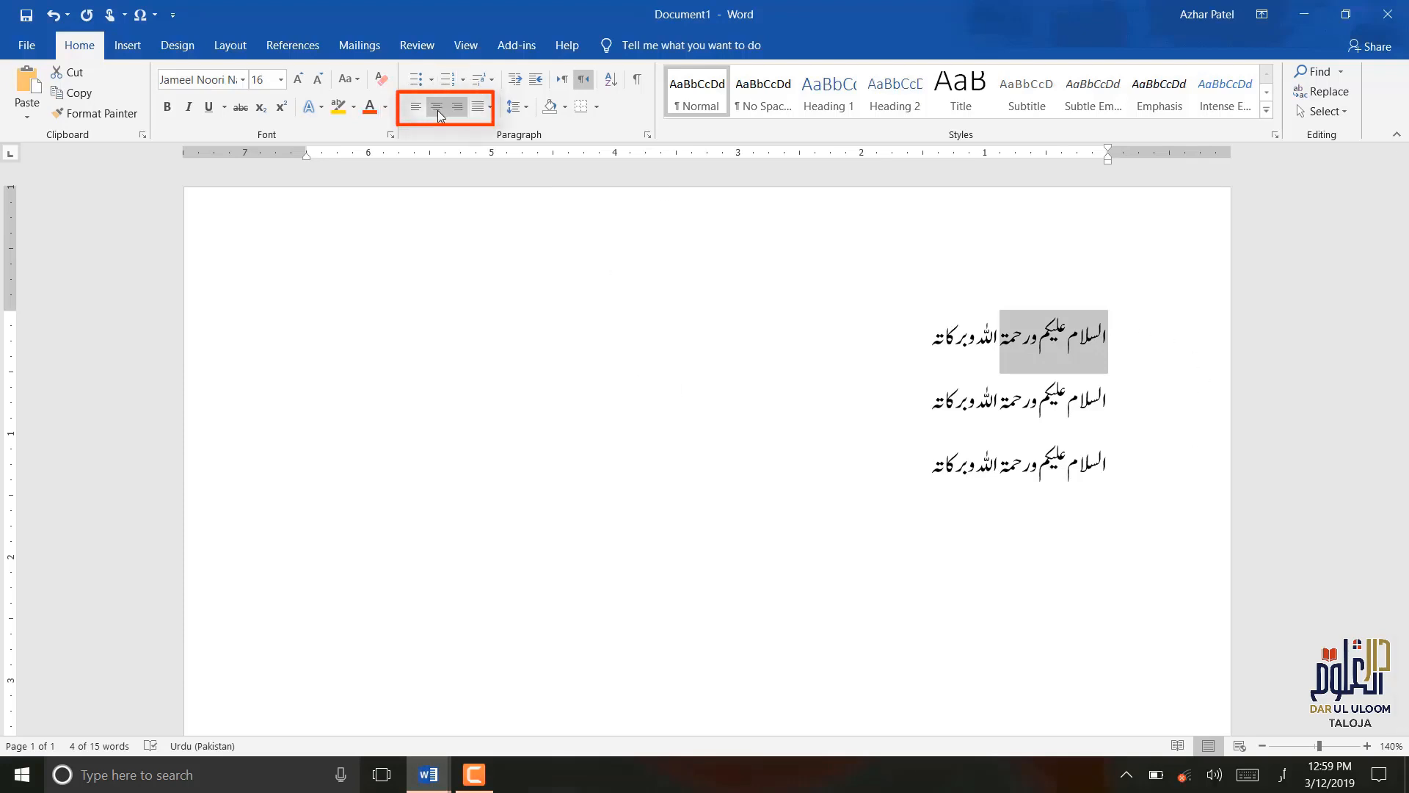
pyautogui.click(1022, 334)
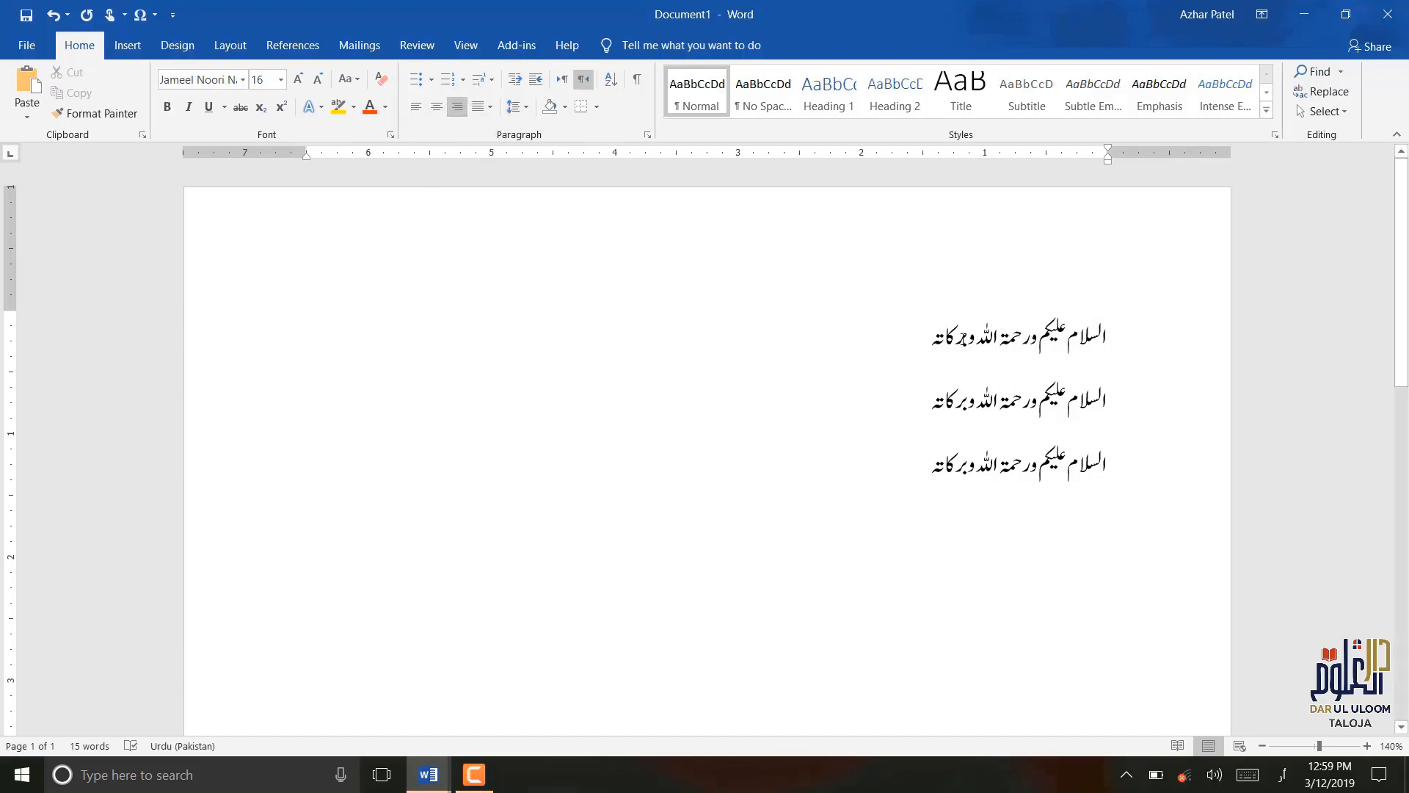
pyautogui.click(423, 115)
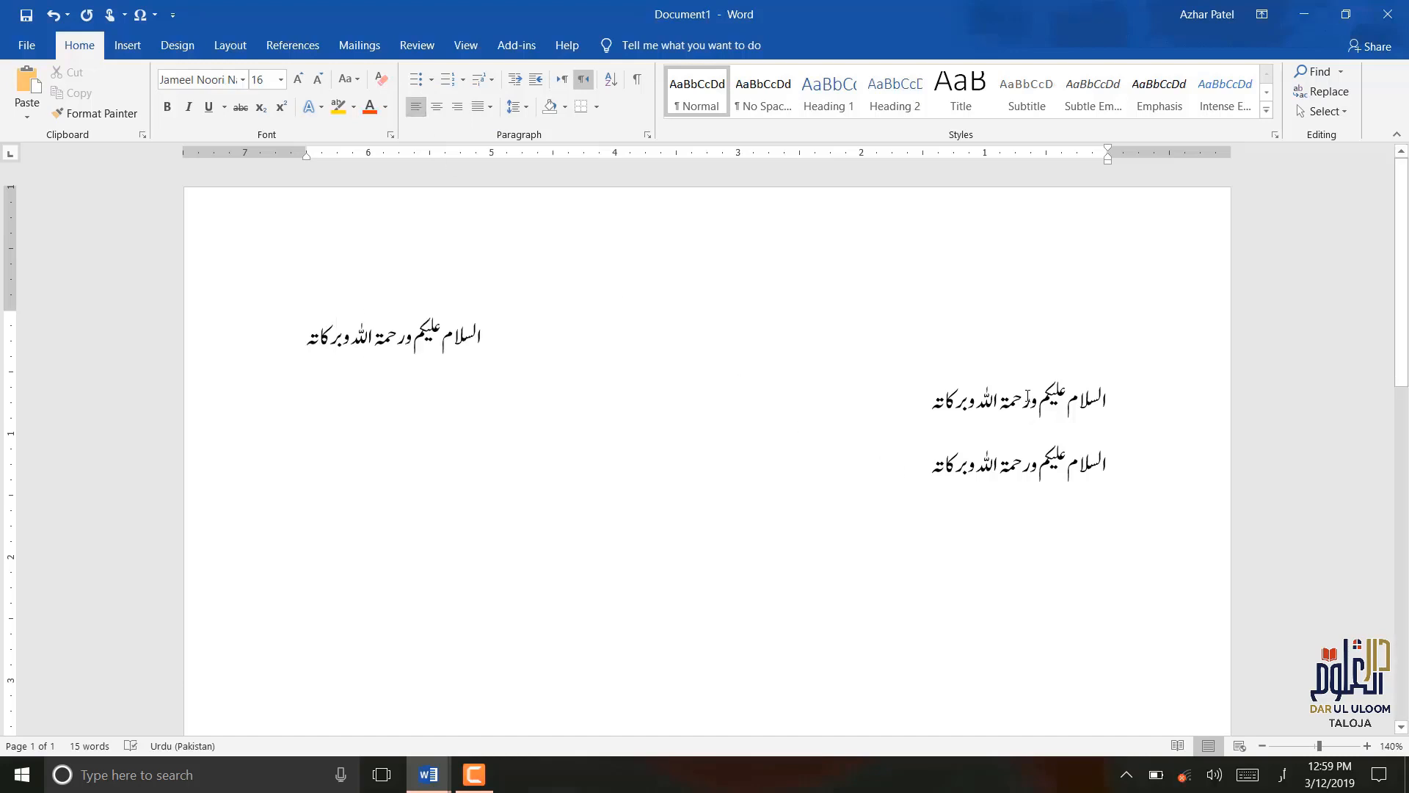
pyautogui.click(1035, 399)
pyautogui.click(444, 109)
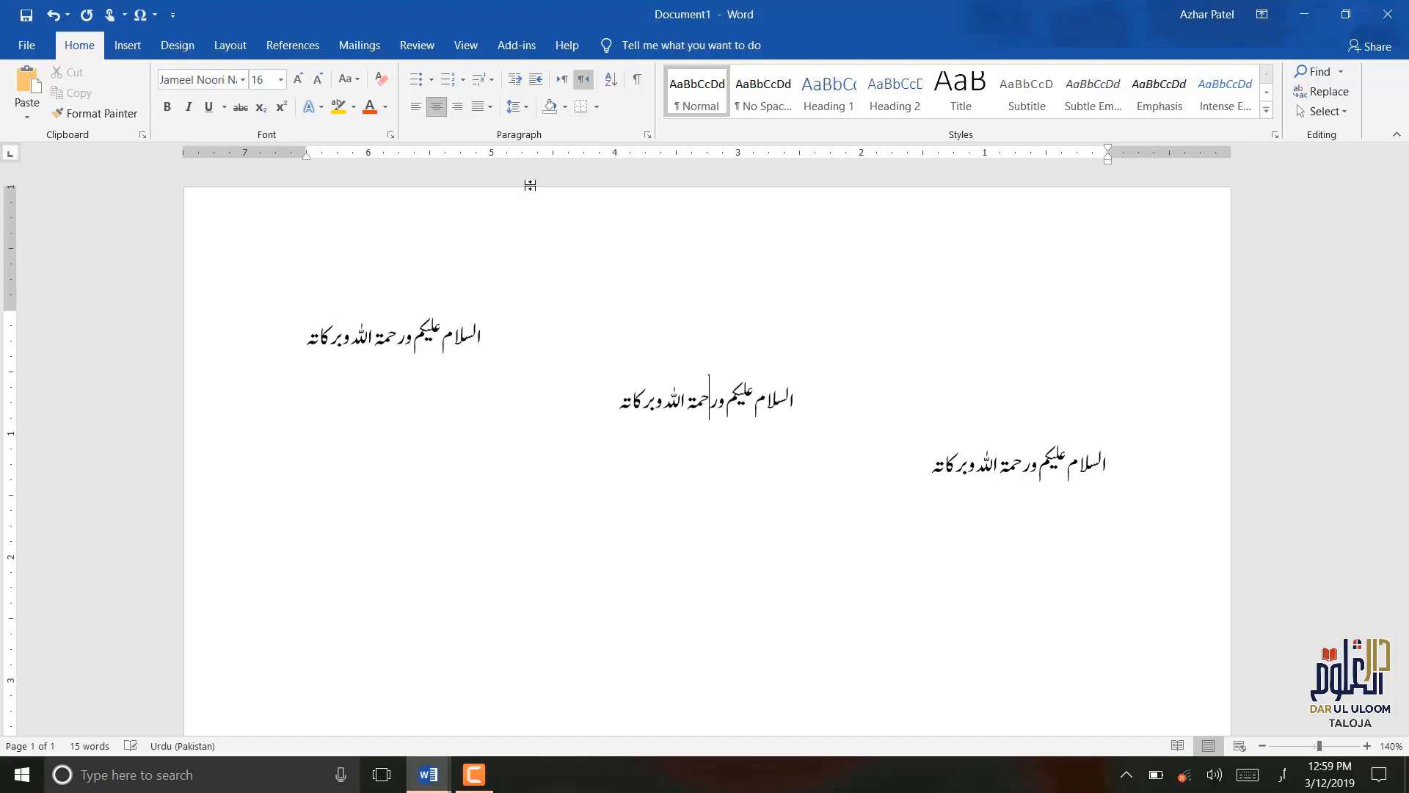
pyautogui.click(955, 462)
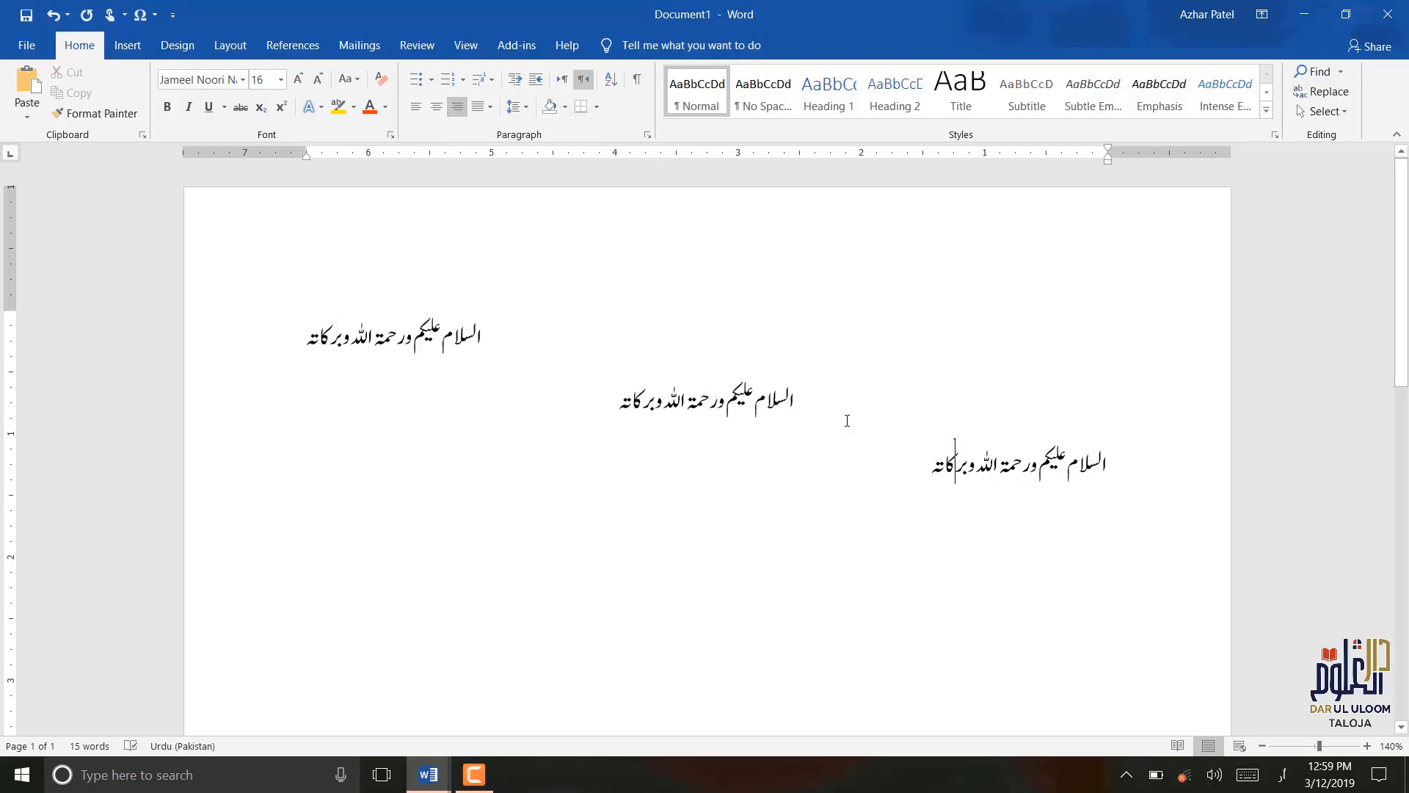
# Align the first greeting line to the right again.
pyautogui.click(457, 341)
pyautogui.click(457, 106)
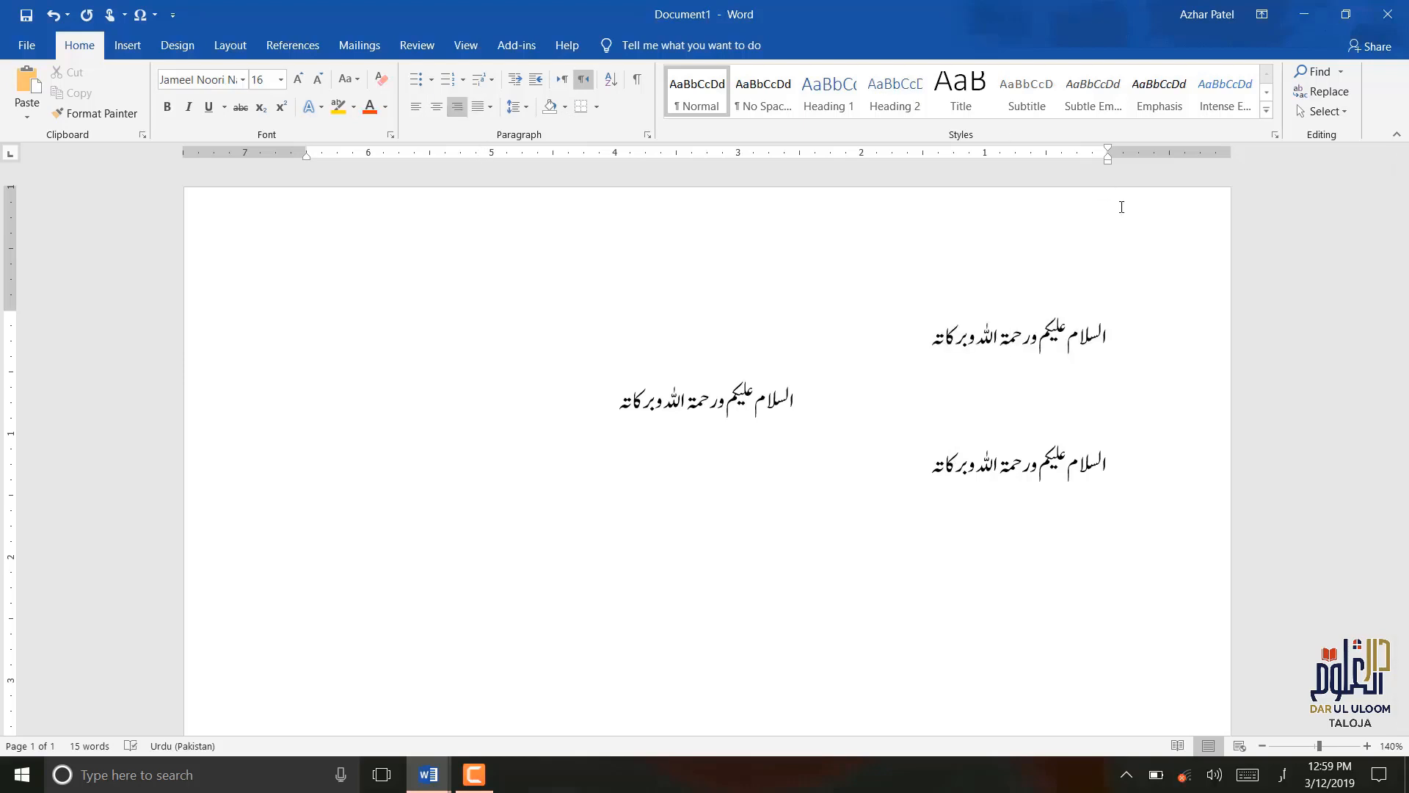
pyautogui.click(645, 439)
# Switch to Document2 and extend the first paragraph by pasting two more copies of its sentence.
pyautogui.moveTo(429, 772)
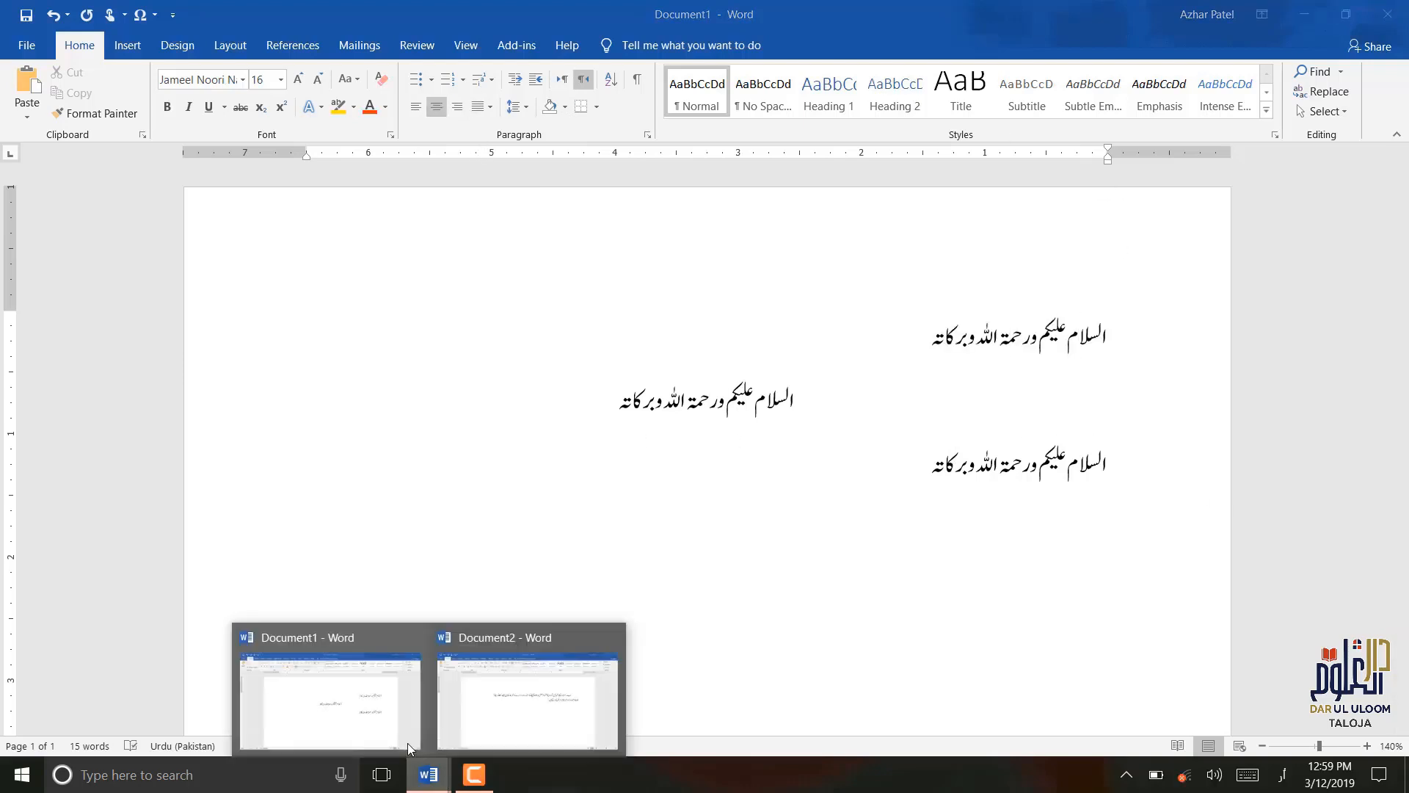
pyautogui.click(491, 724)
pyautogui.hotkey('ctrl', 'v')
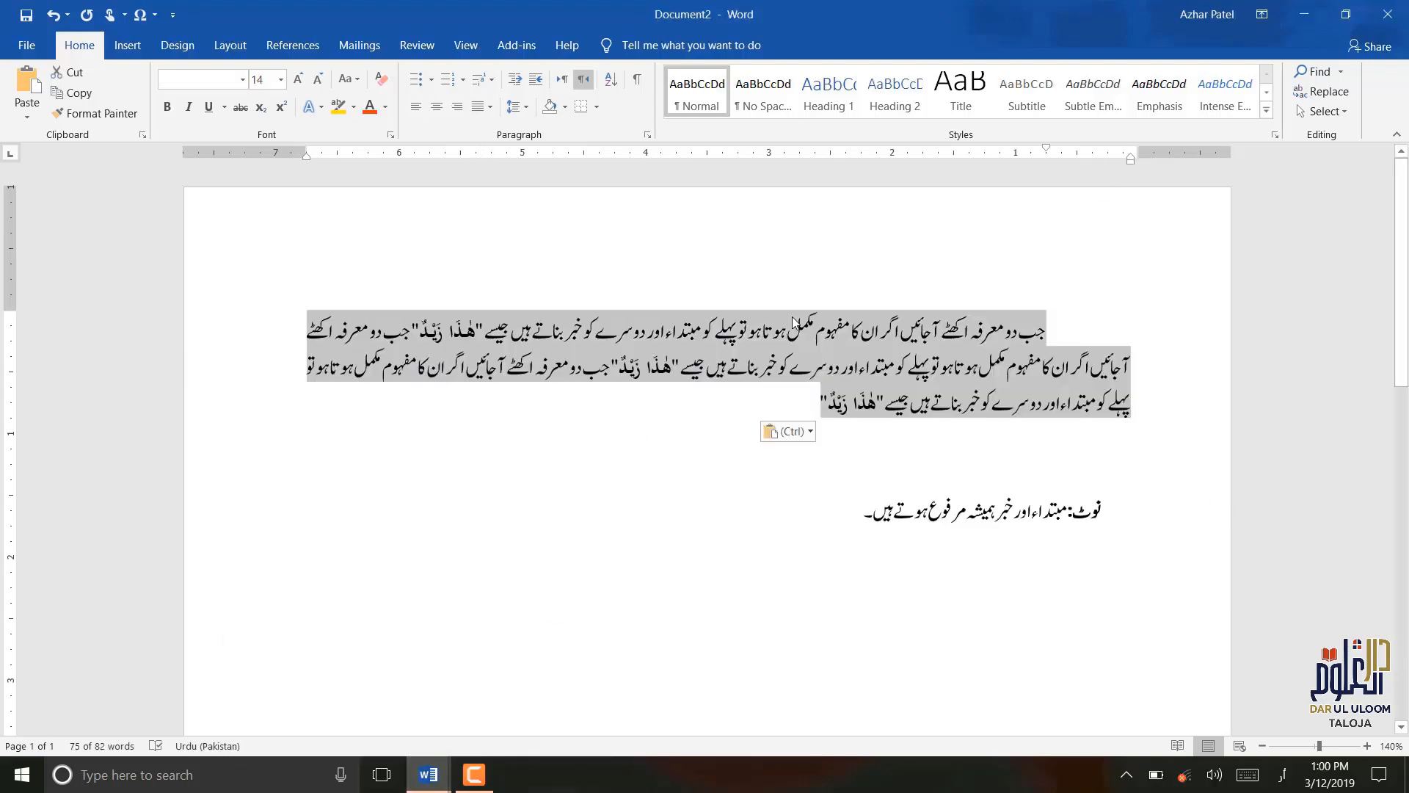
# Apply Justify alignment to the extended paragraph, followed by Justify Medium.
pyautogui.click(491, 110)
pyautogui.click(493, 108)
pyautogui.click(496, 108)
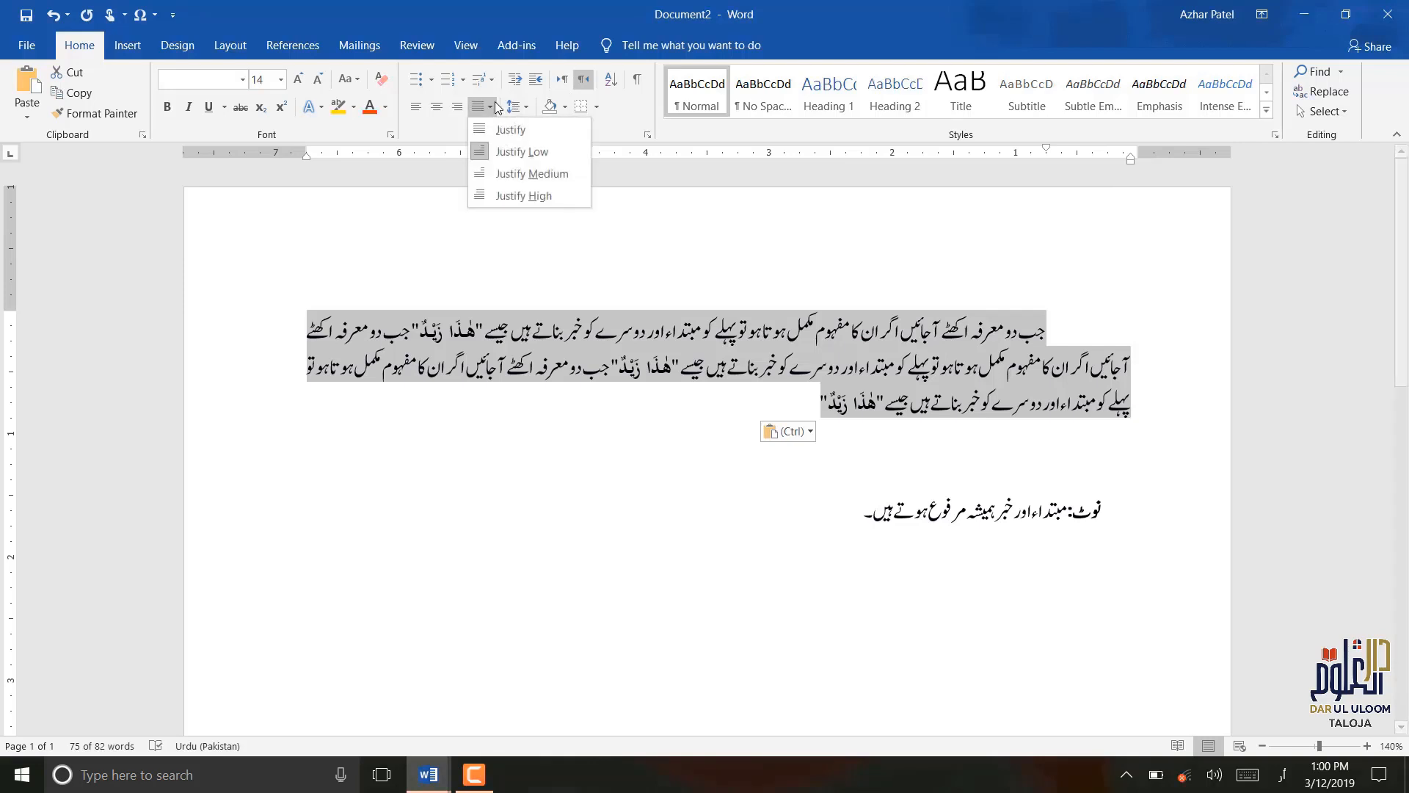
pyautogui.click(502, 132)
pyautogui.click(489, 109)
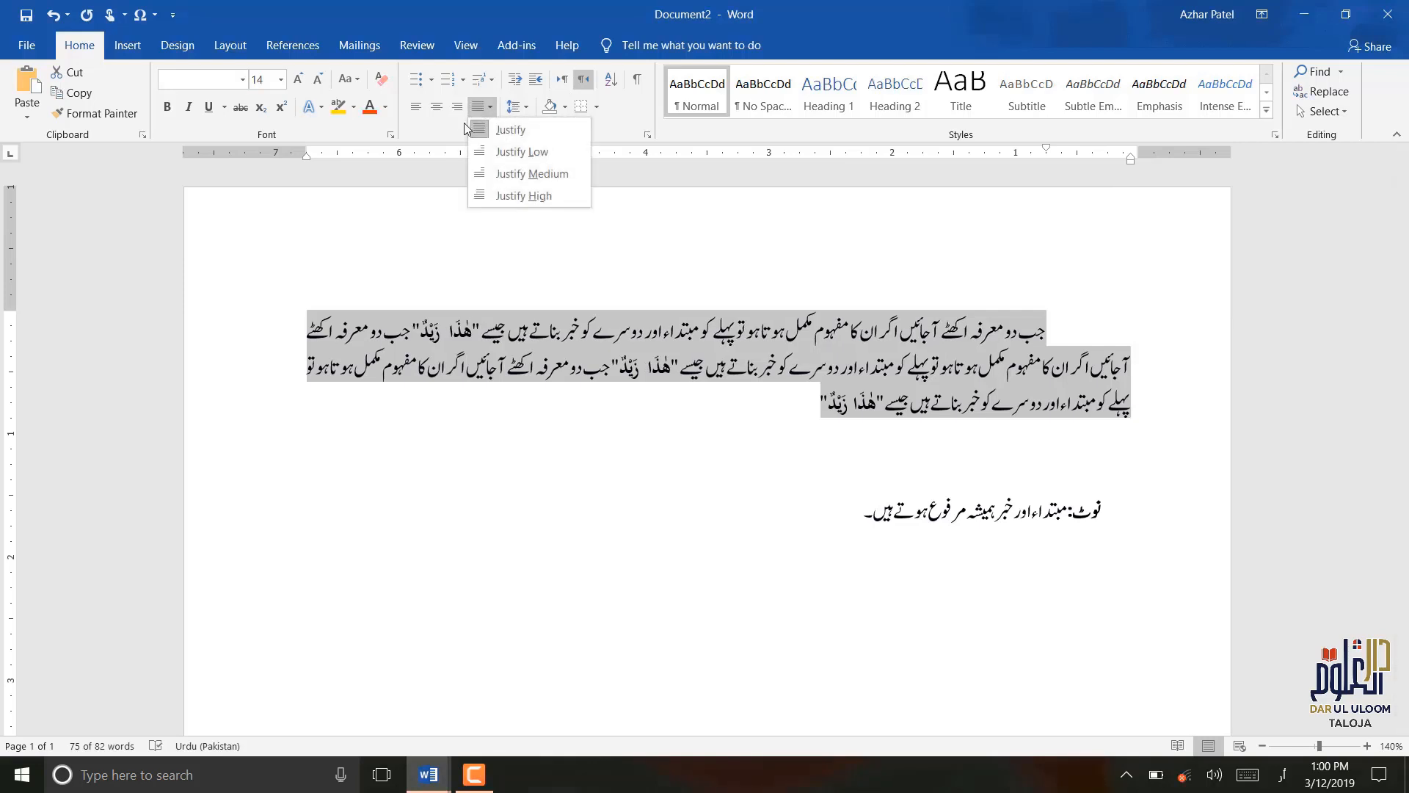
pyautogui.click(486, 174)
# Set the extended paragraph's alignment to Justify Low and deselect it.
pyautogui.click(490, 108)
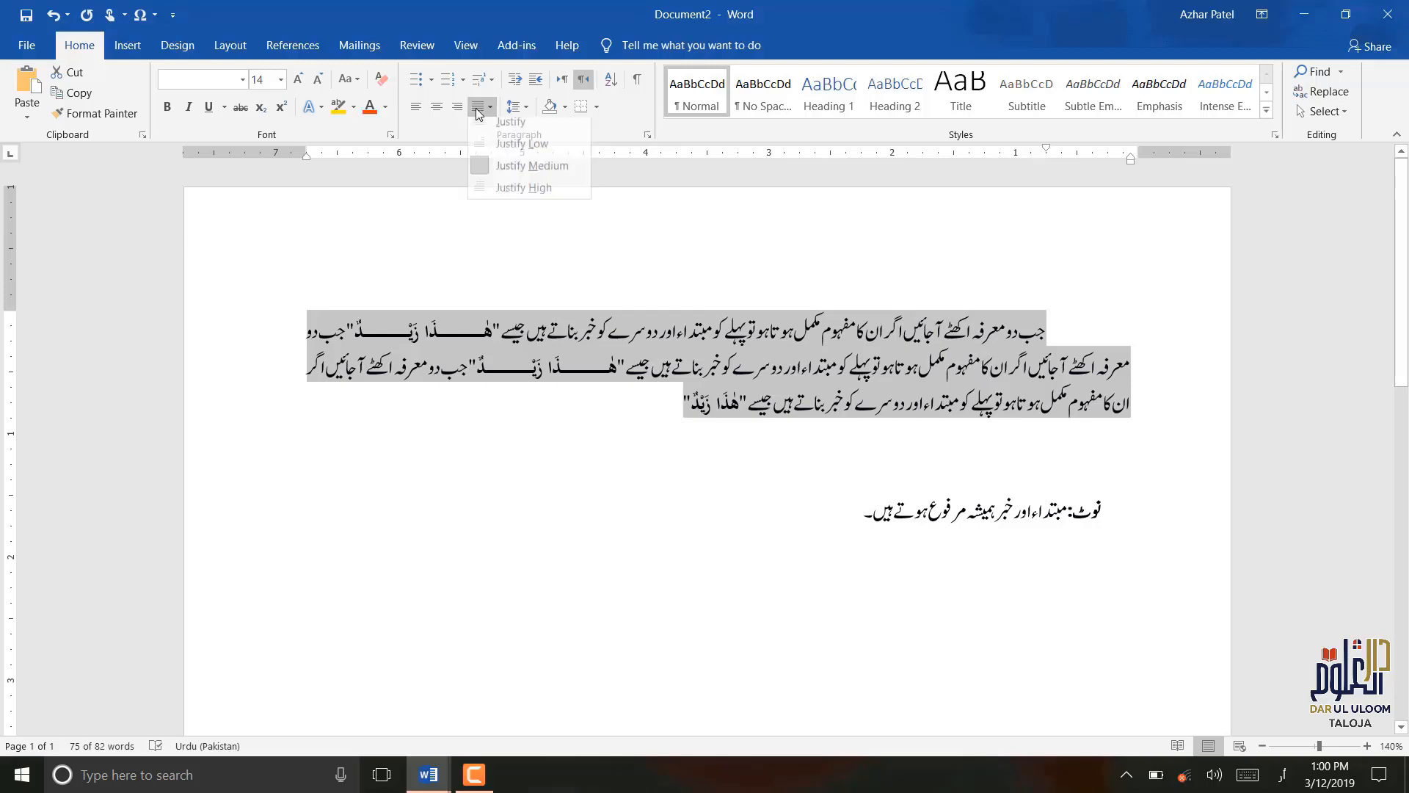
pyautogui.click(496, 143)
pyautogui.click(864, 377)
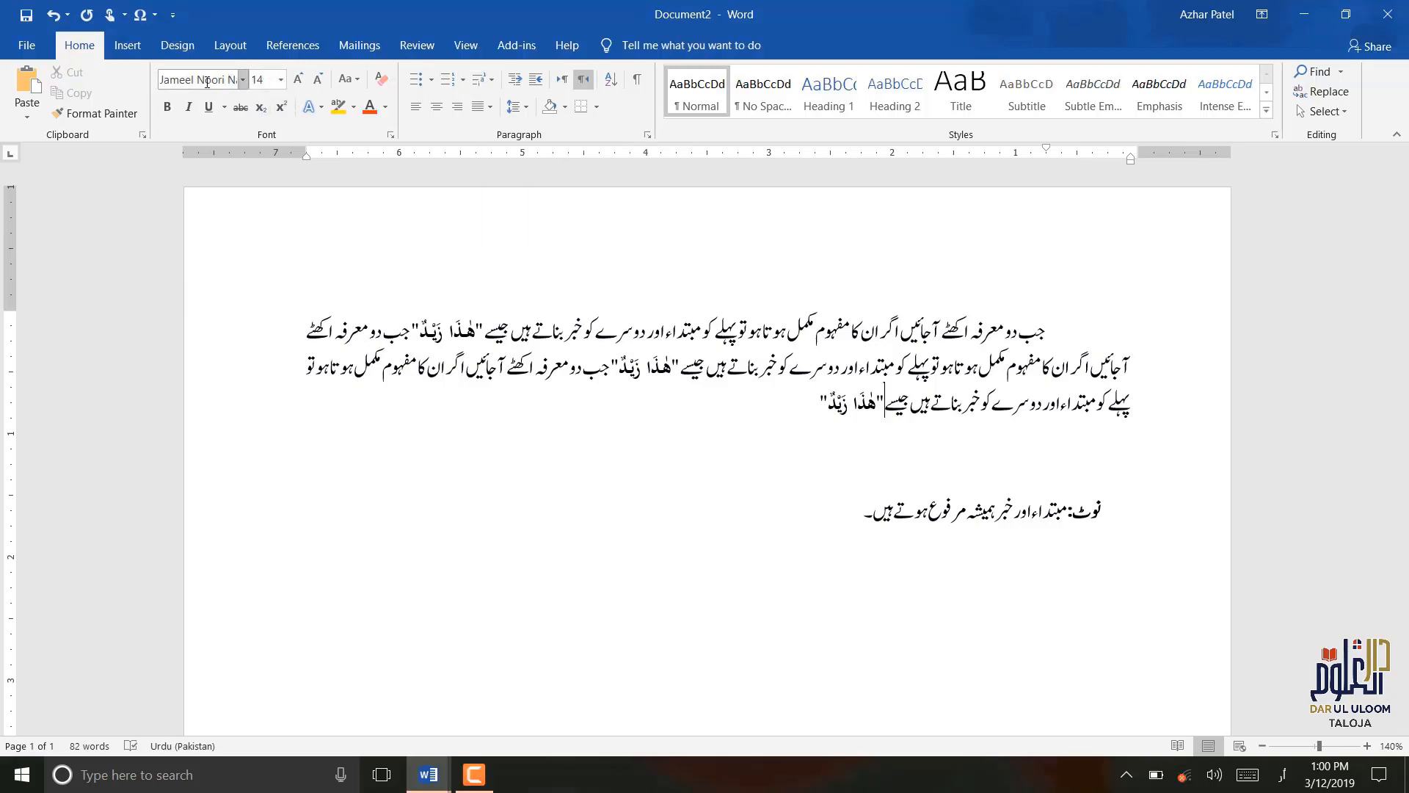
# Select the whole first Urdu paragraph in Document2 and set its font size to 16.
pyautogui.click(1050, 316)
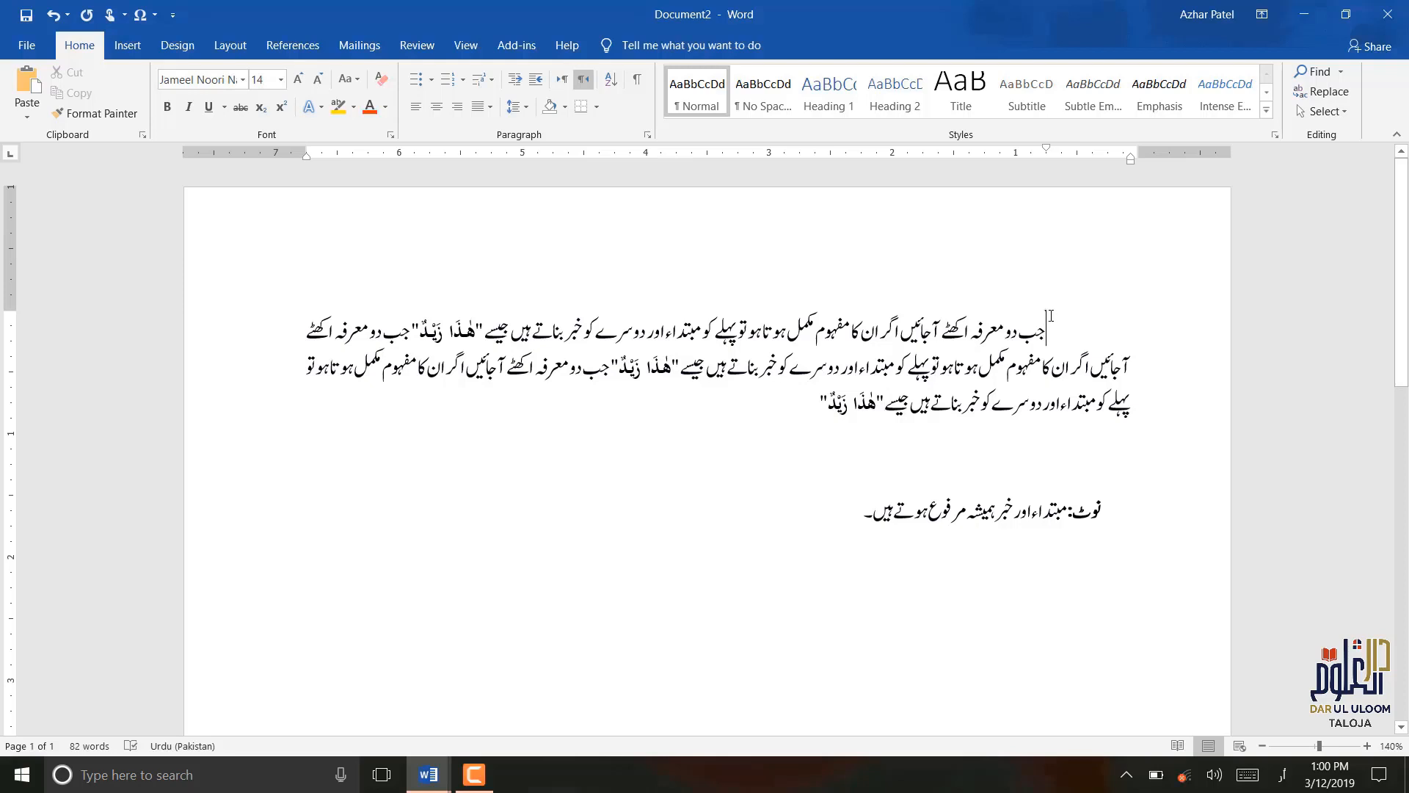
pyautogui.moveTo(1056, 322); pyautogui.dragTo(732, 409)
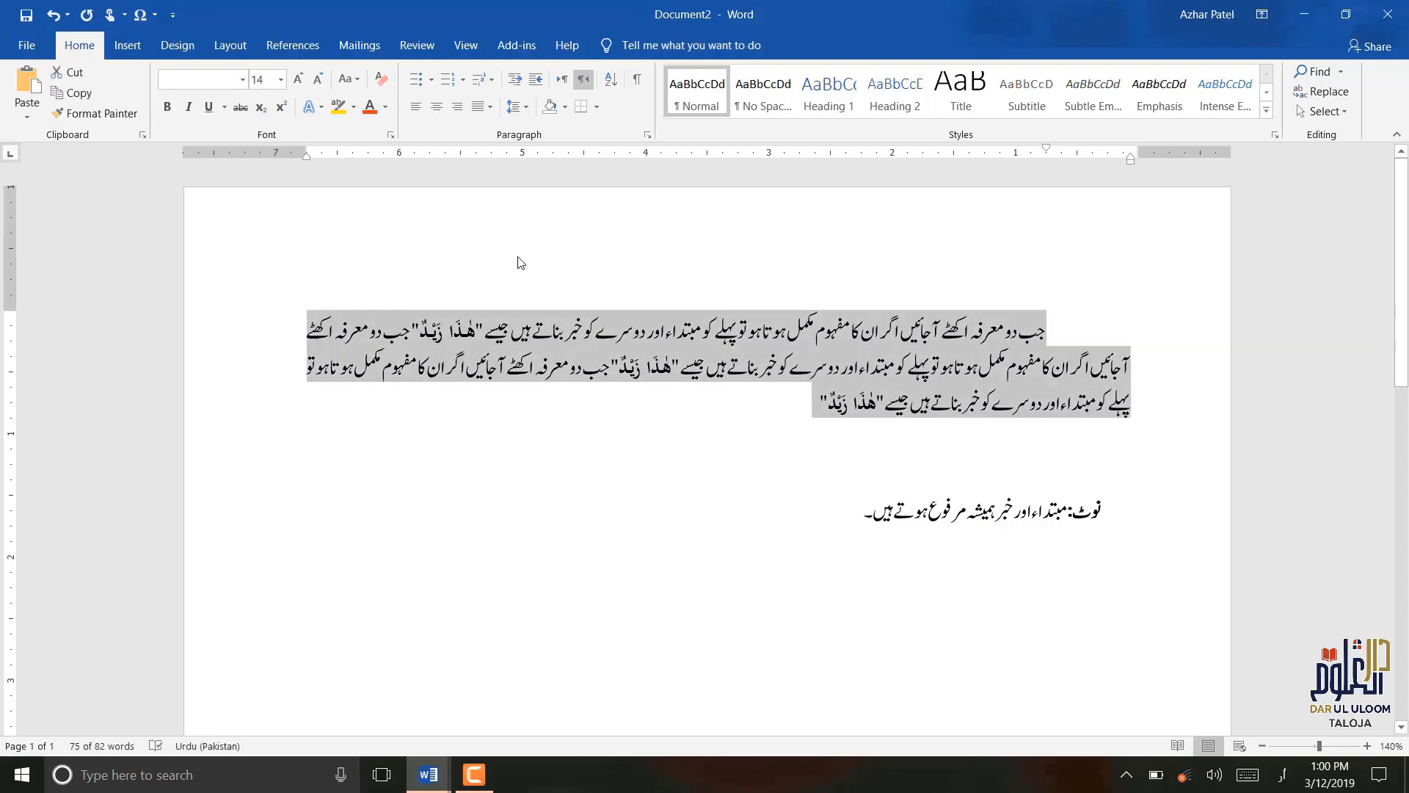
pyautogui.click(280, 79)
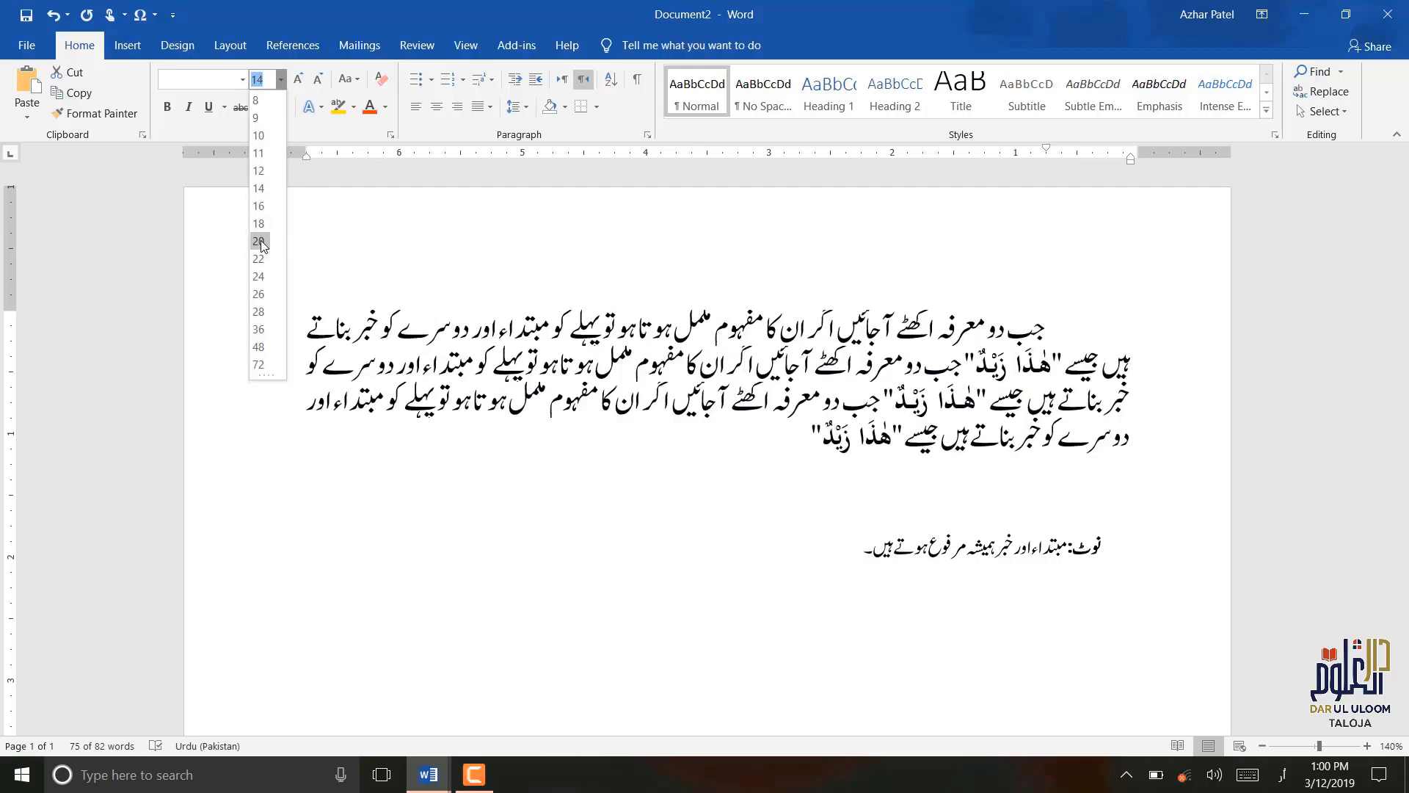
pyautogui.click(259, 206)
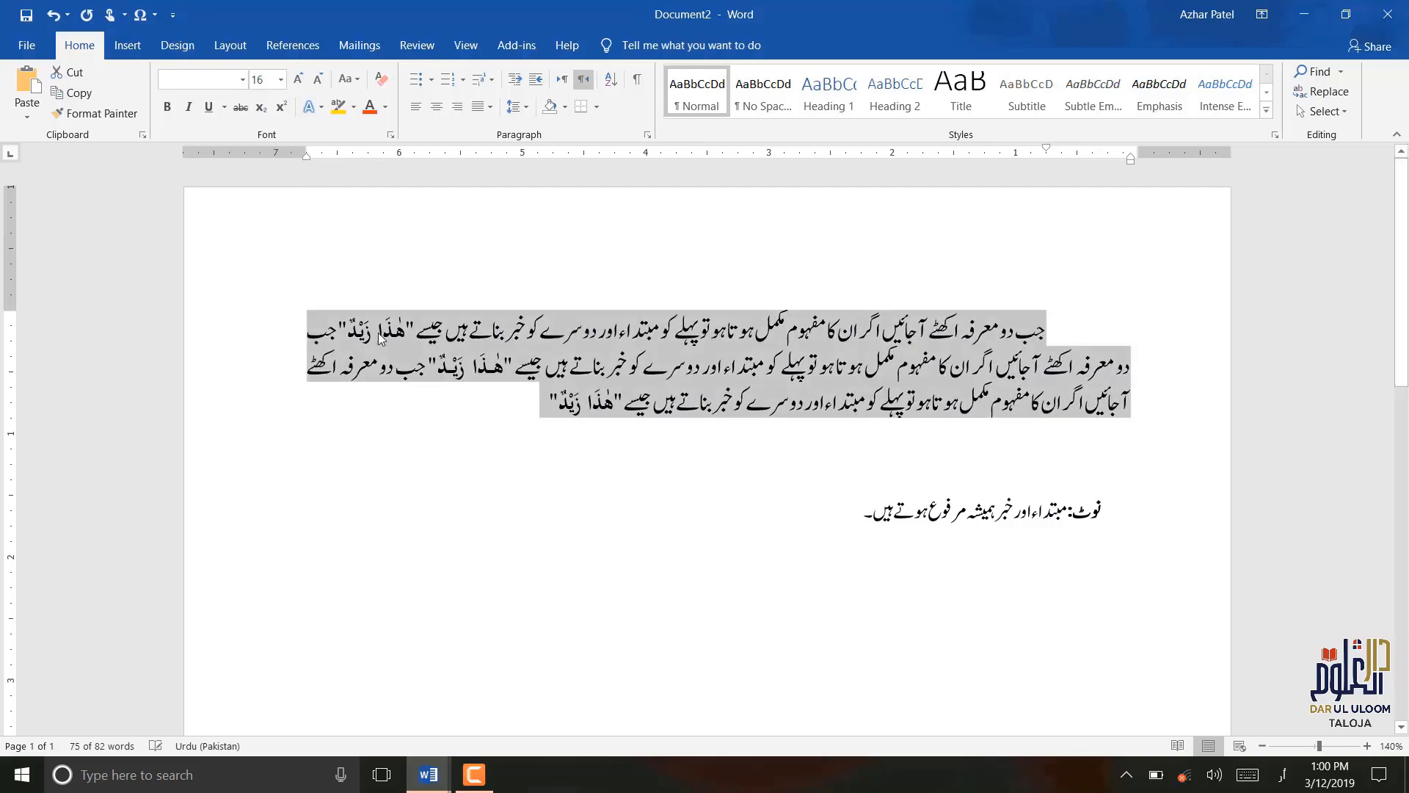
pyautogui.click(242, 79)
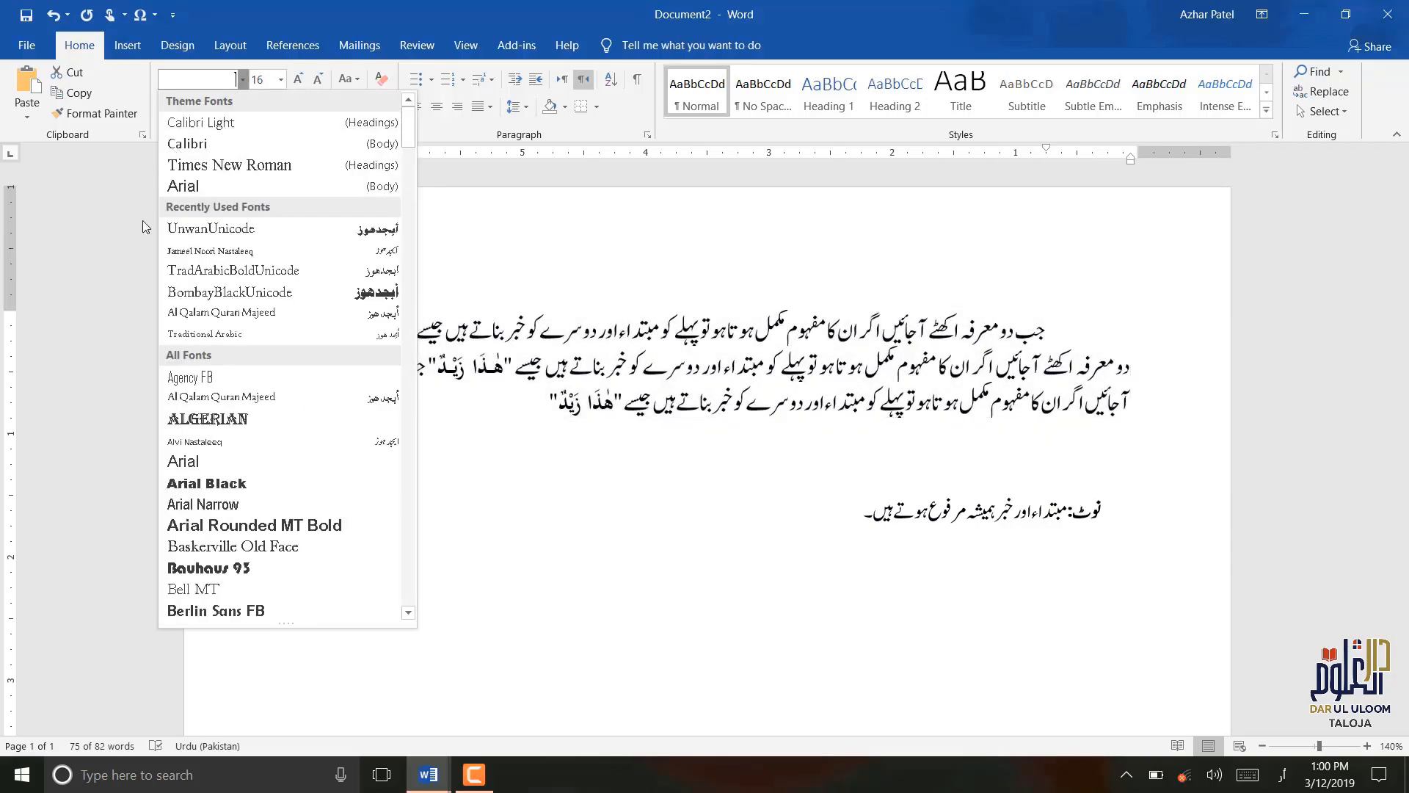
pyautogui.click(182, 235)
pyautogui.hotkey('ctrl', 'z')
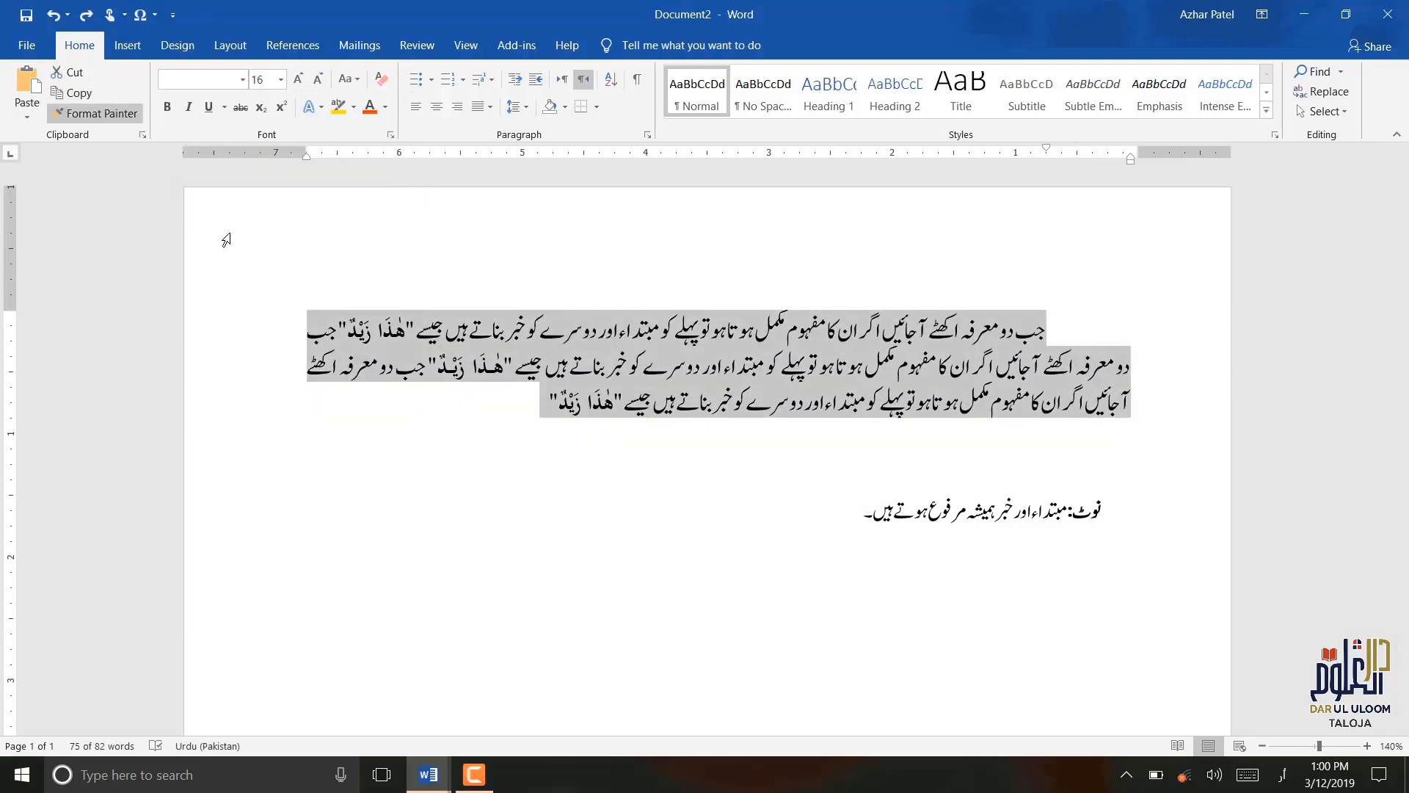
pyautogui.click(468, 327)
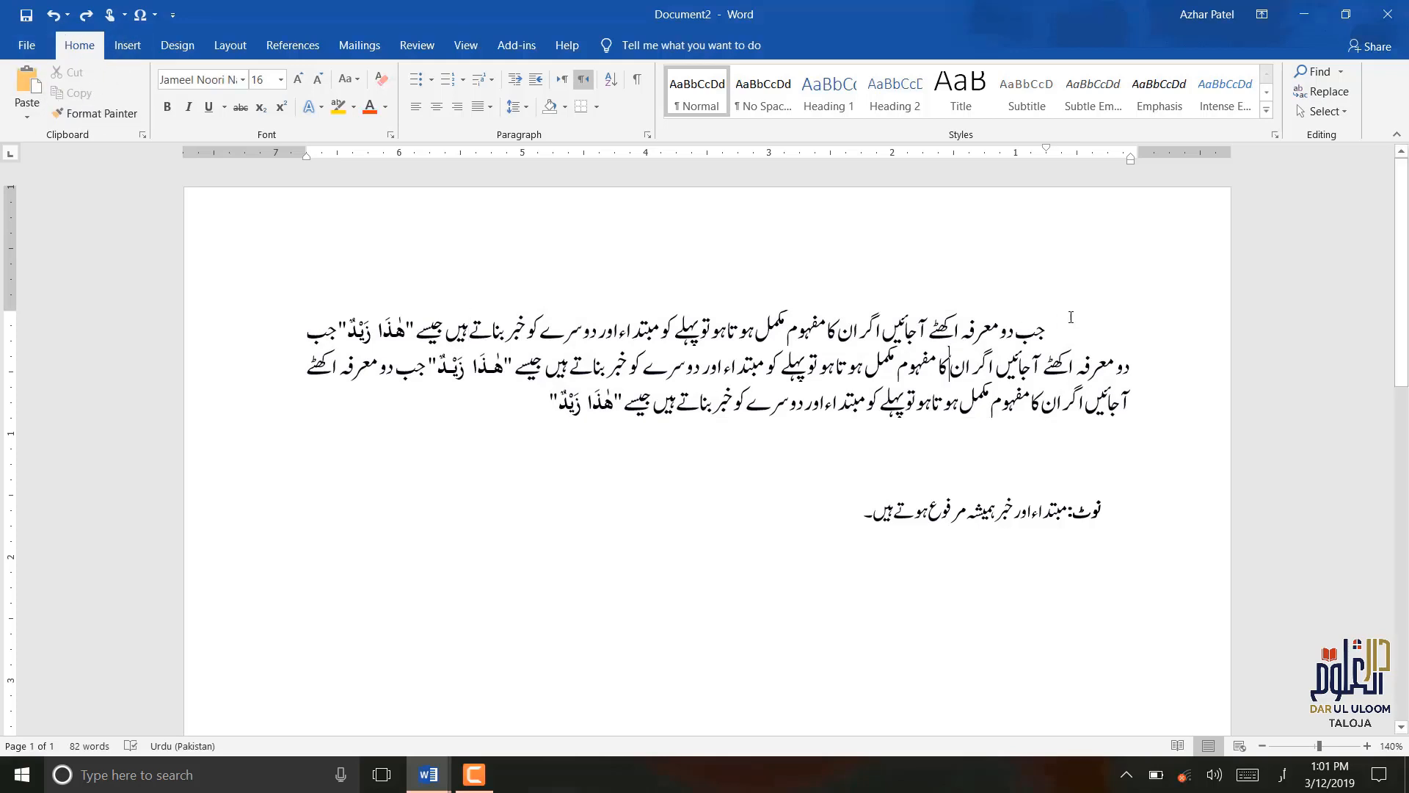
pyautogui.click(1052, 330)
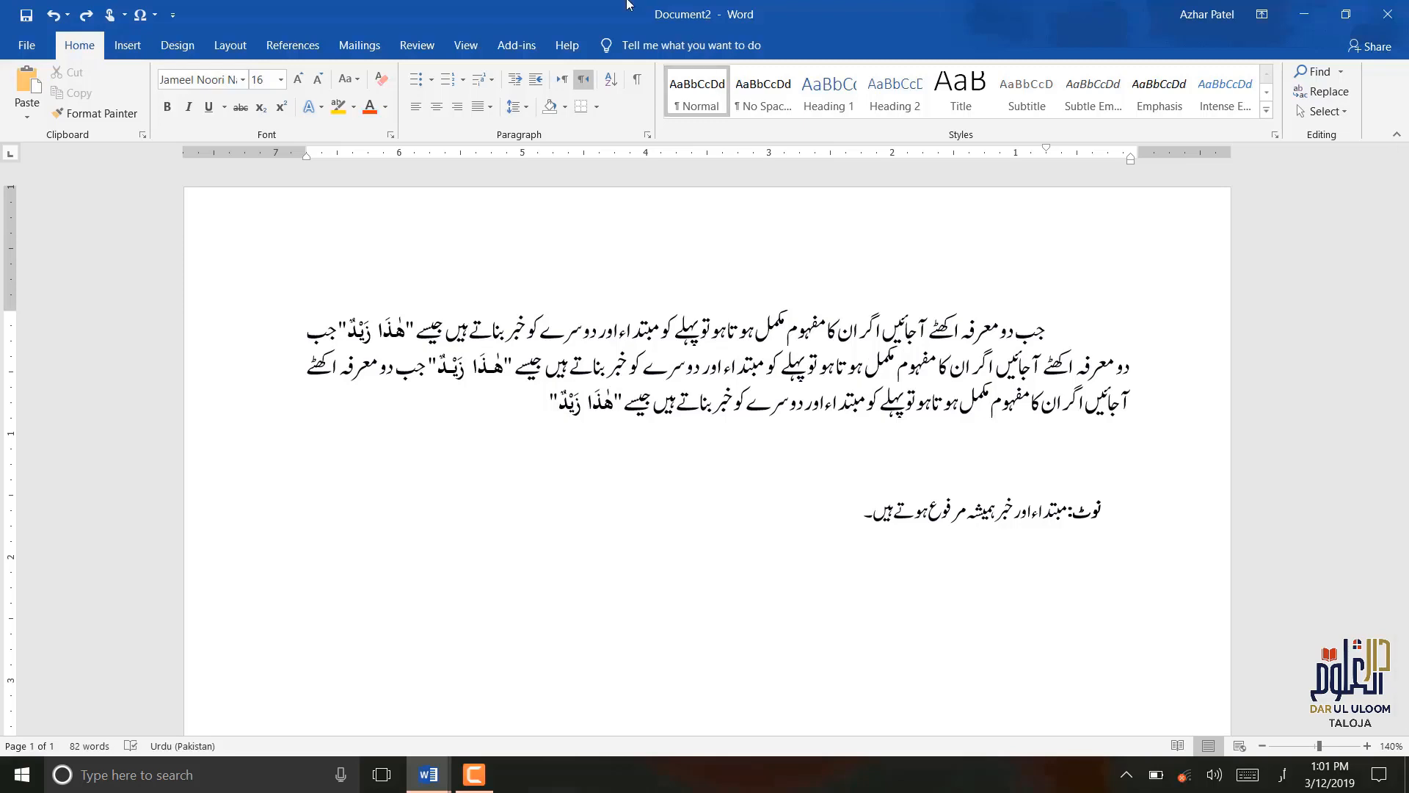
# Switch to Document1 and delete all of its text.
pyautogui.moveTo(429, 774)
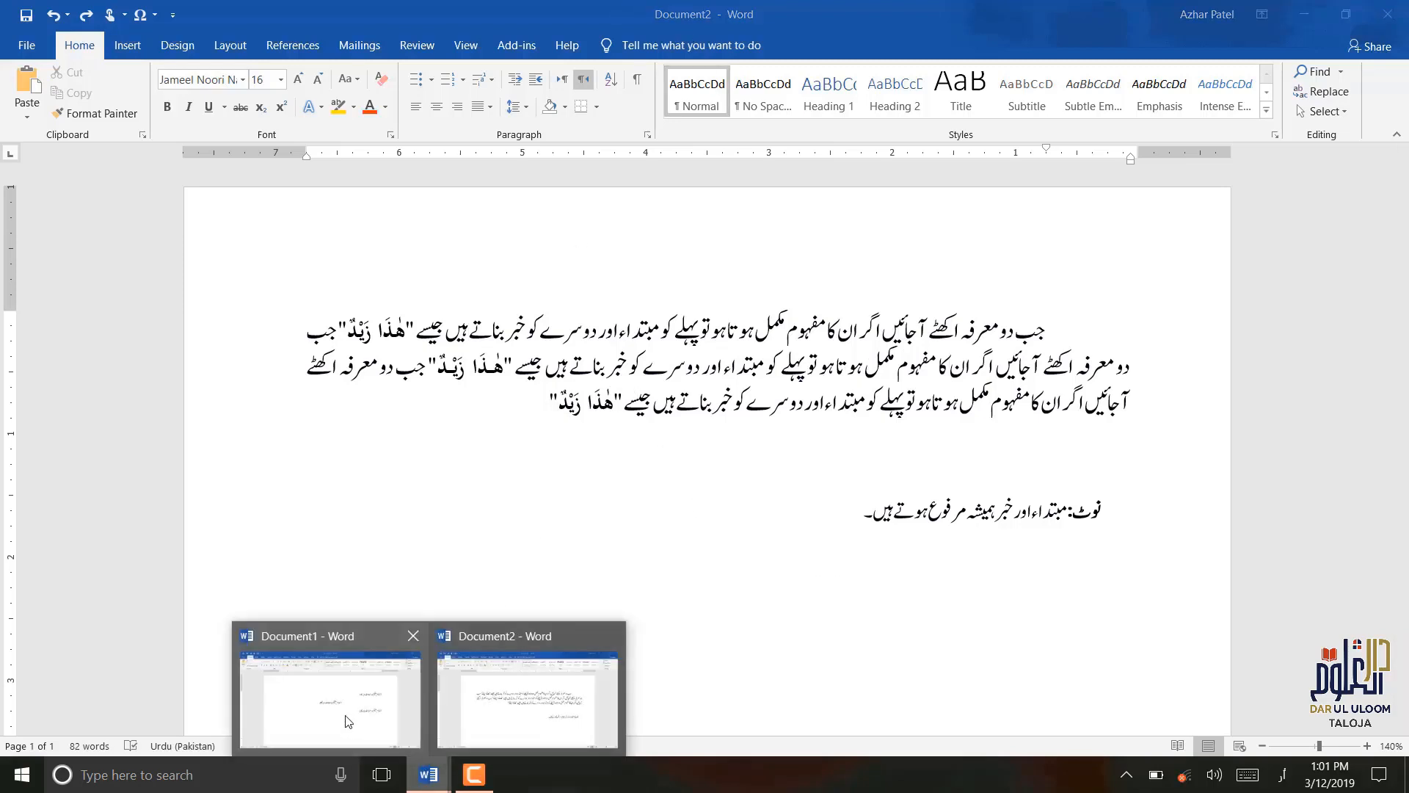
pyautogui.click(331, 694)
pyautogui.hotkey('ctrl', 'a')
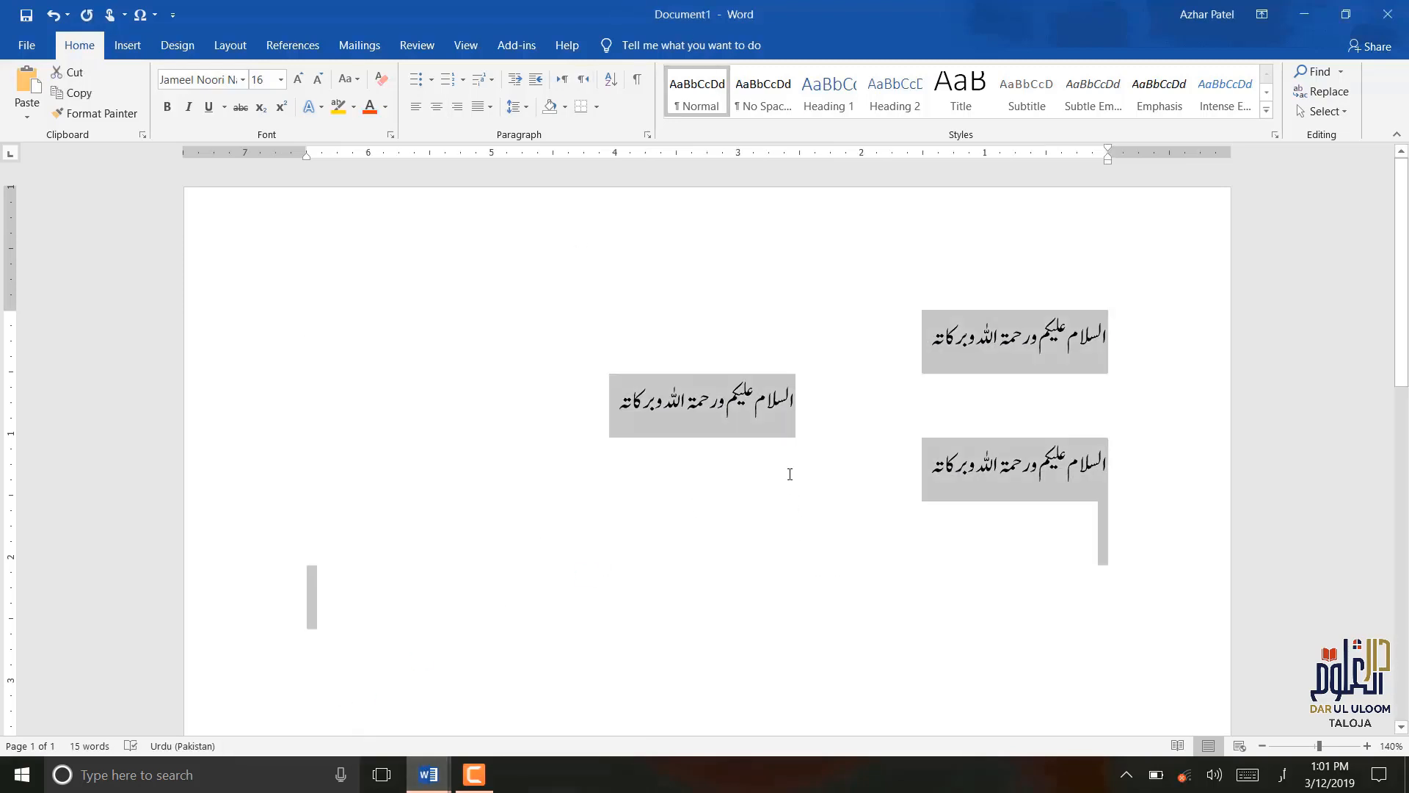
pyautogui.press('Delete')
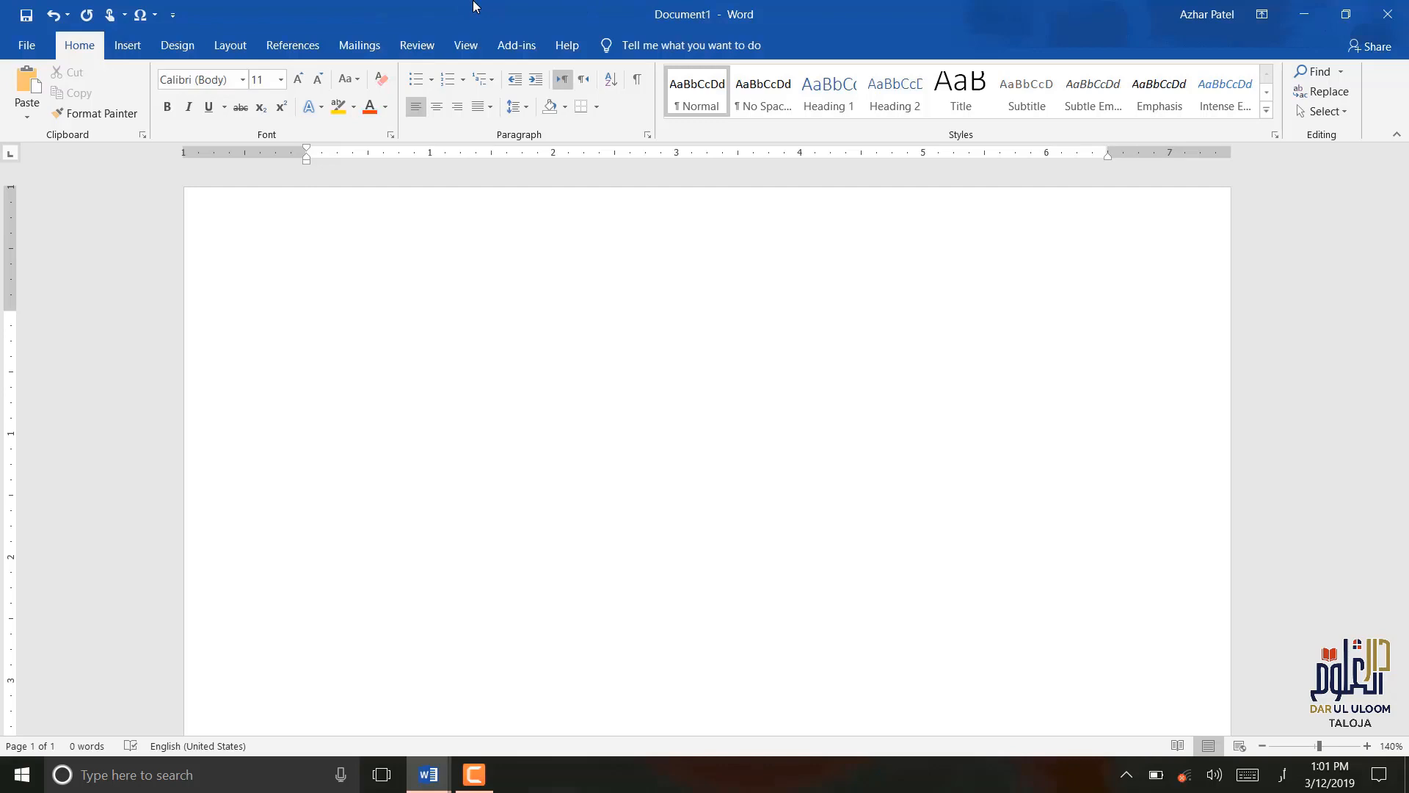
# Switch to Document2, snap its window to the right half of the screen and zoom the page out to 90%.
pyautogui.click(429, 774)
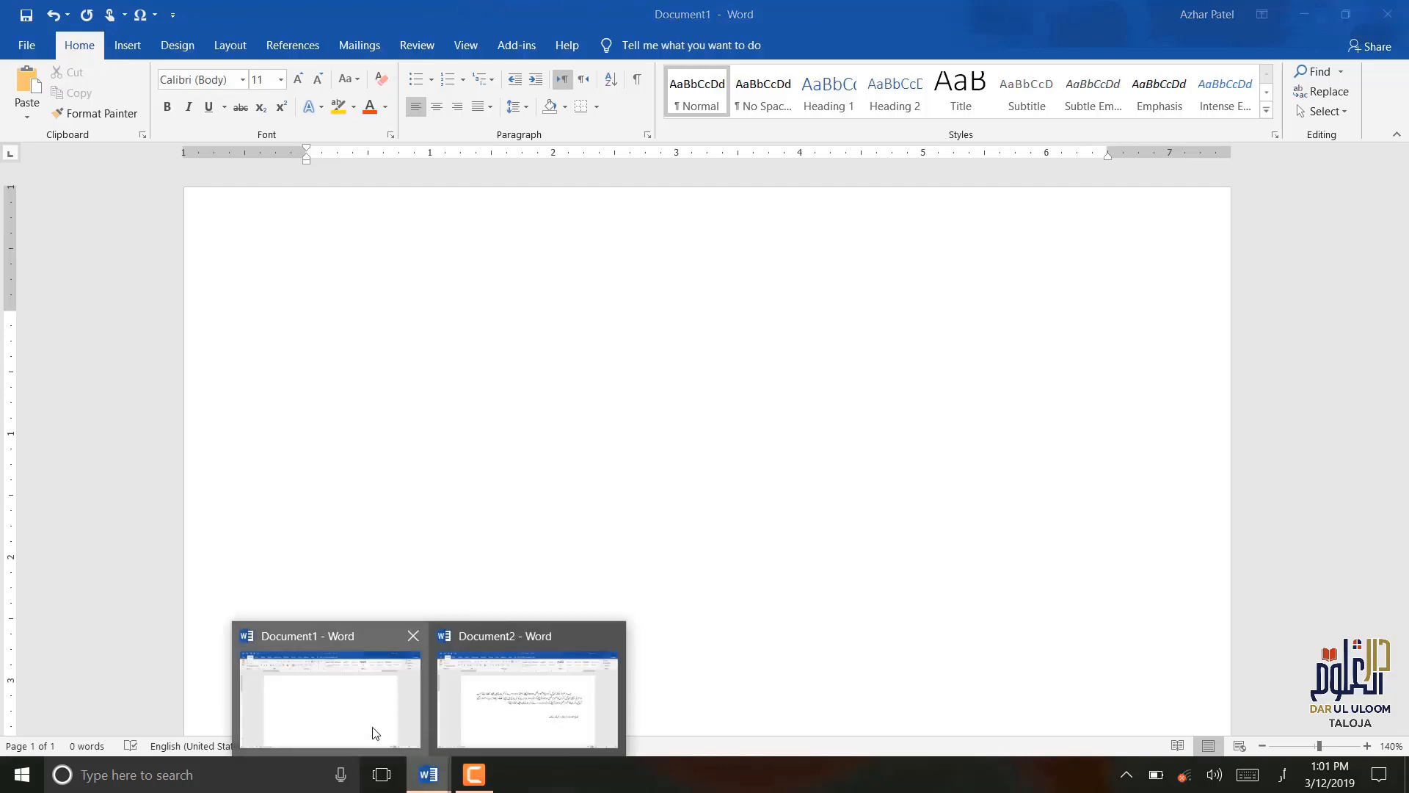
pyautogui.click(552, 730)
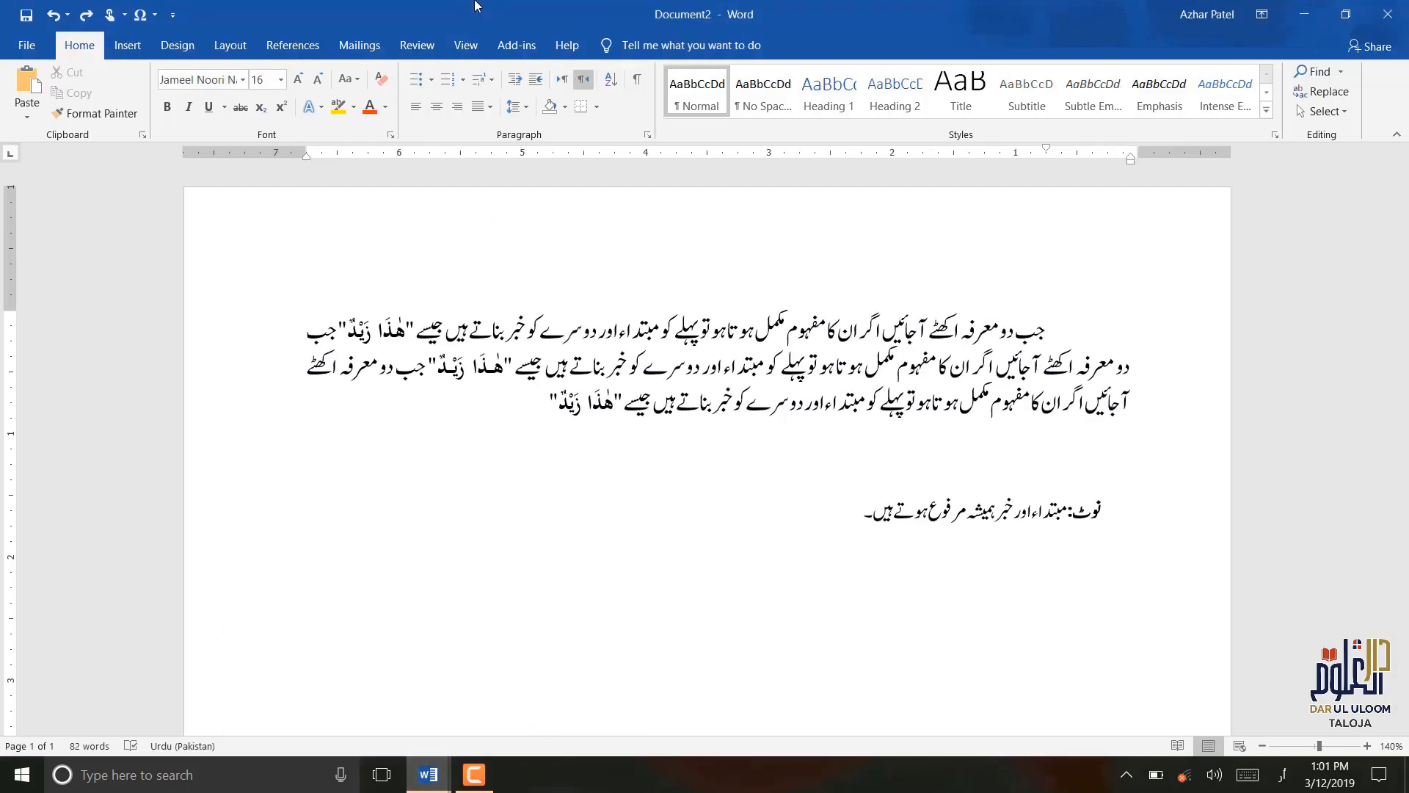
pyautogui.moveTo(477, 6); pyautogui.dragTo(843, 224)
pyautogui.moveTo(1033, 274); pyautogui.dragTo(1408, 327)
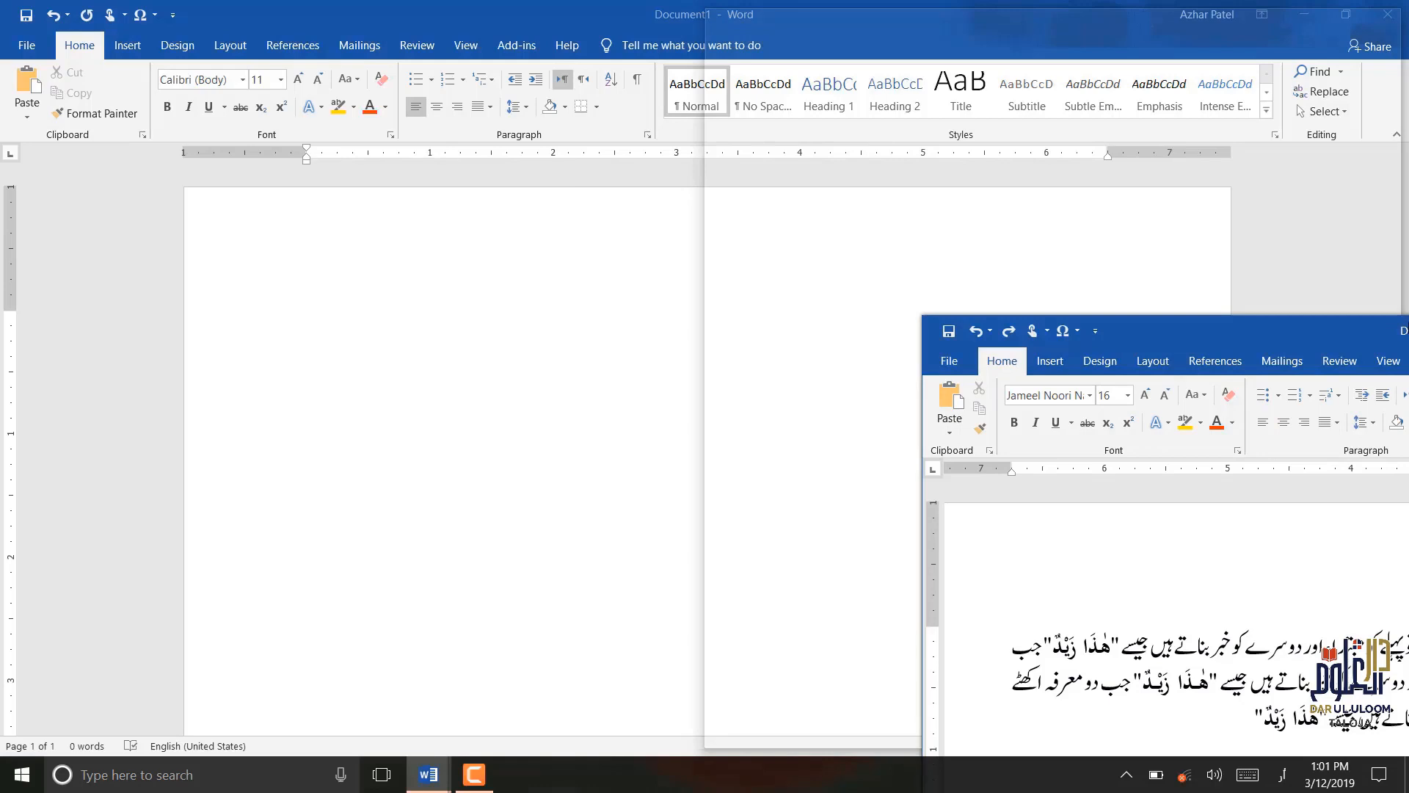
pyautogui.moveTo(1402, 330); pyautogui.dragTo(1402, 331)
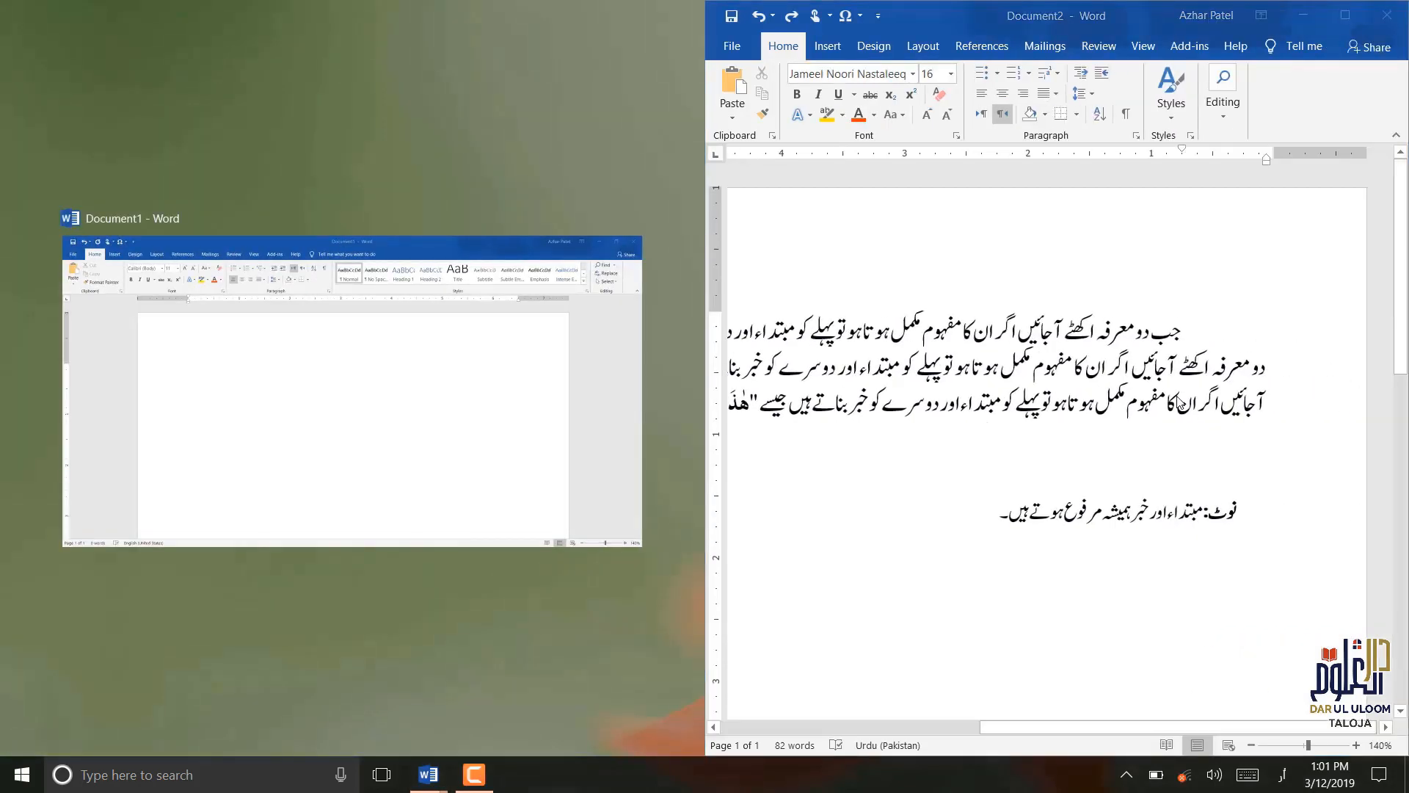
pyautogui.press('Return')
pyautogui.click(1251, 745)
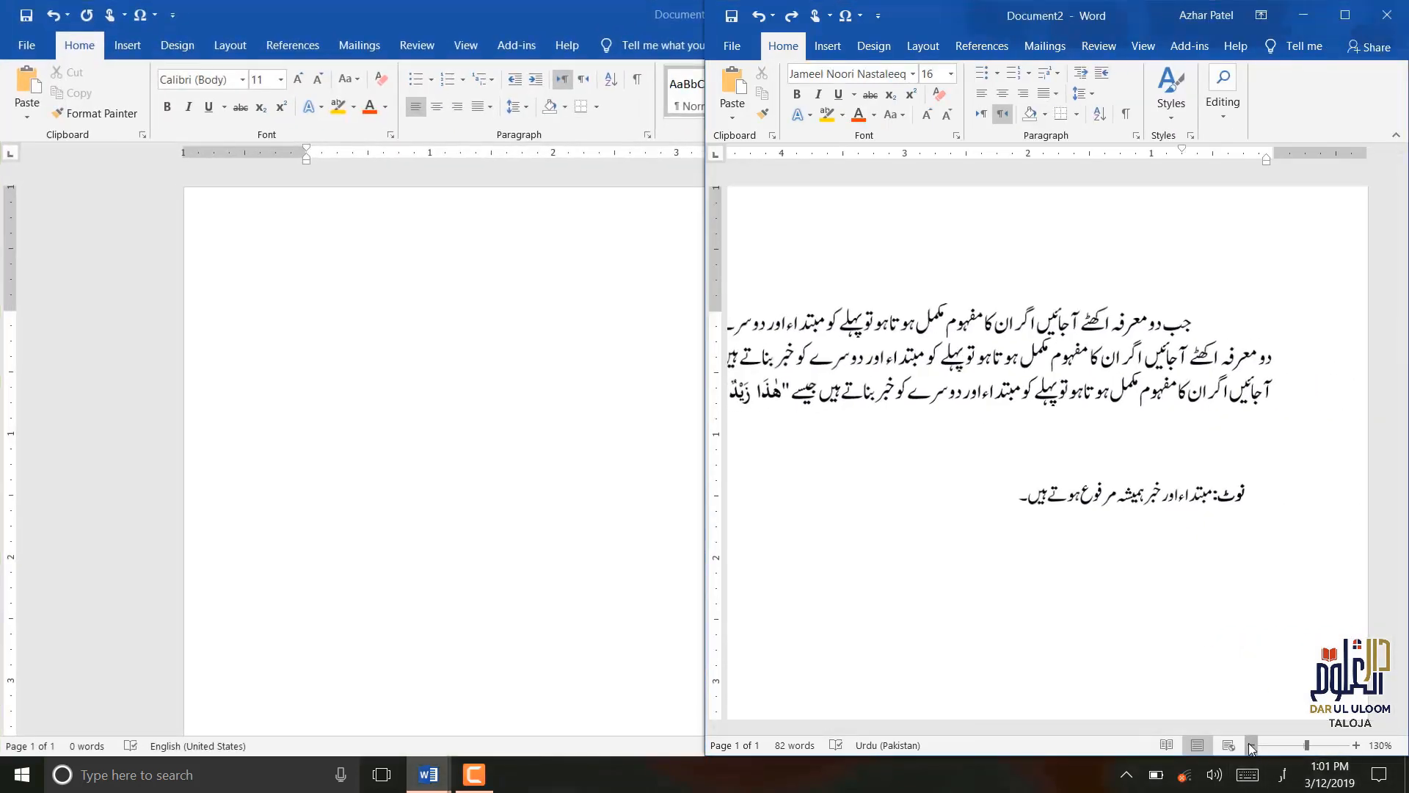
pyautogui.click(1251, 745)
pyautogui.click(1252, 745)
pyautogui.click(1251, 746)
pyautogui.click(1252, 746)
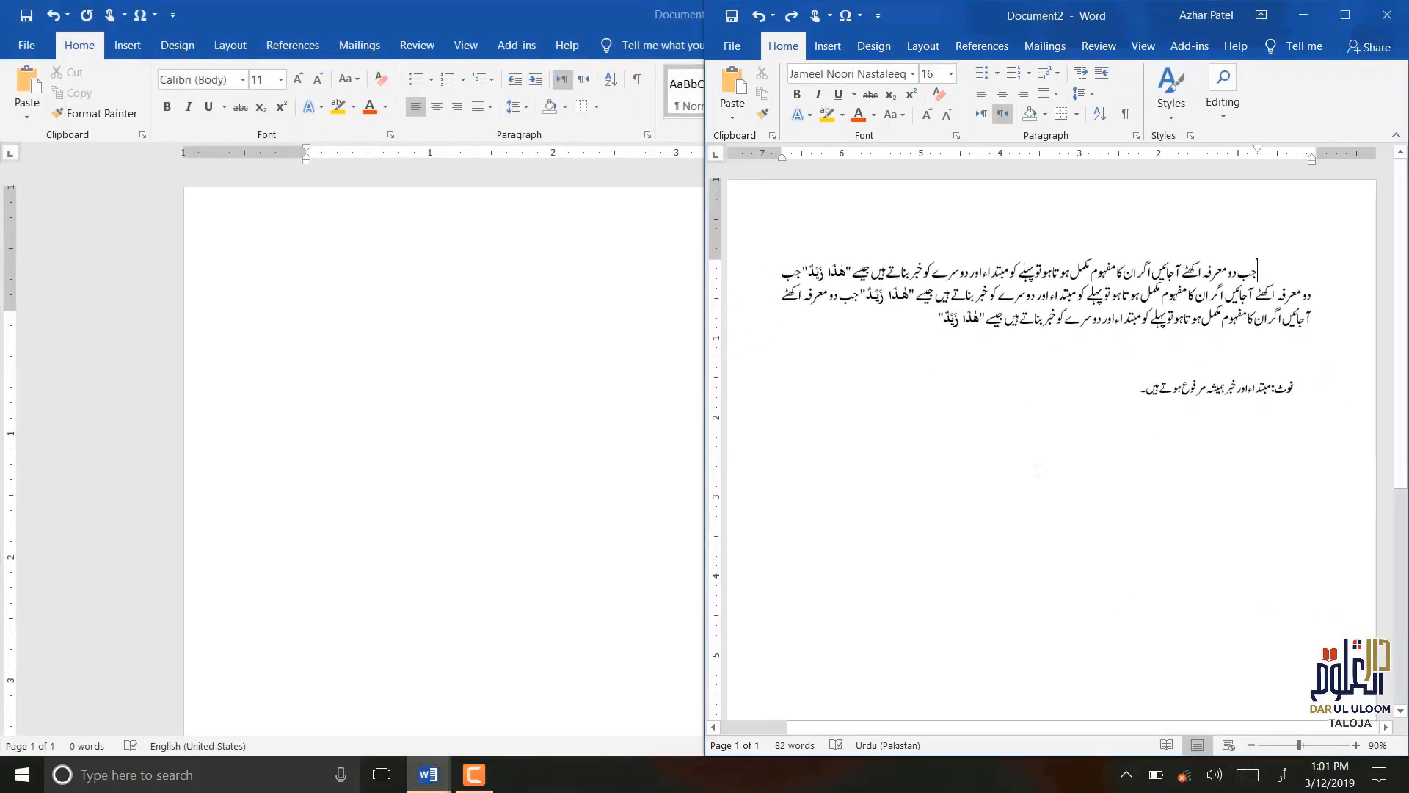
# Snap the Document1 window to the left half of the screen and zoom its page out to 110%.
pyautogui.click(545, 236)
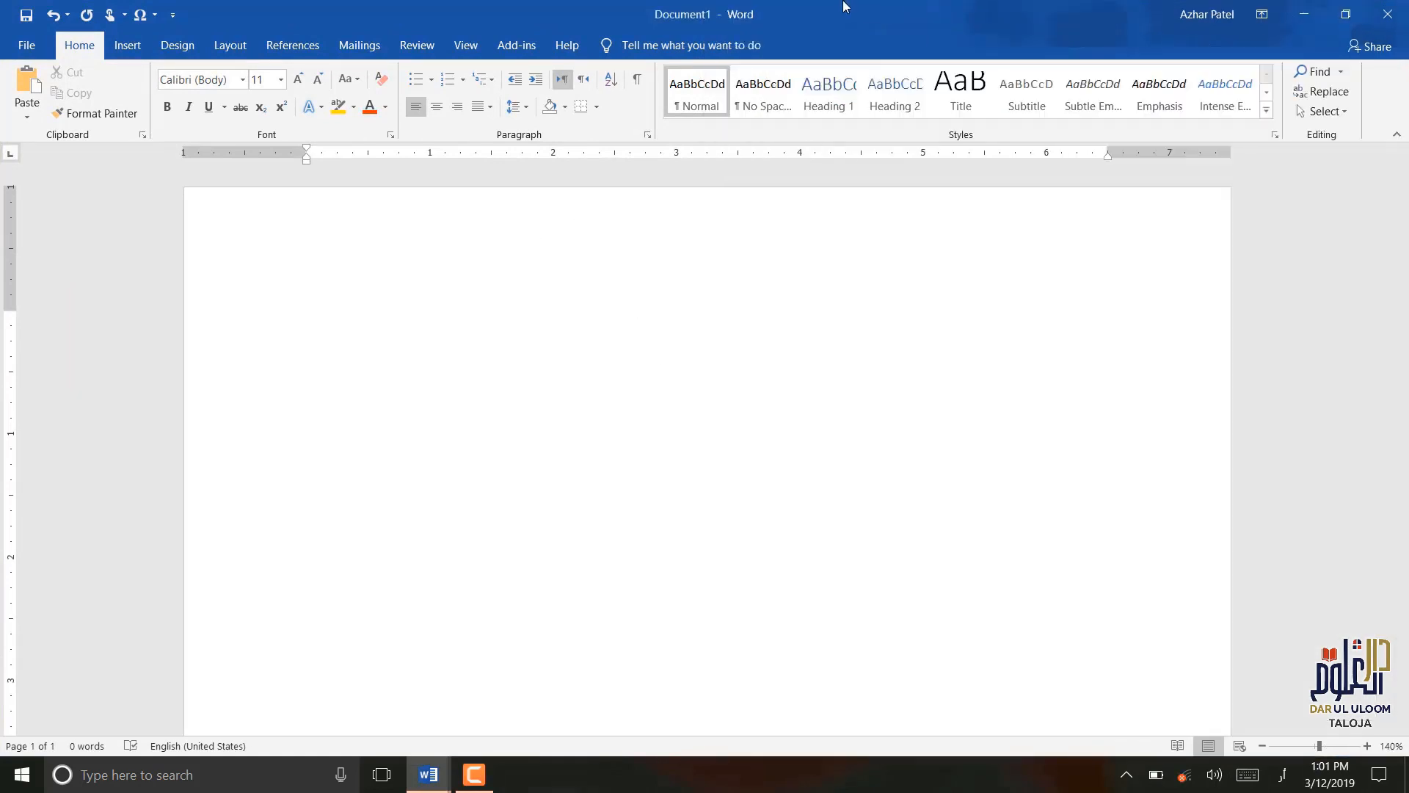
pyautogui.moveTo(841, 3); pyautogui.dragTo(2, 286)
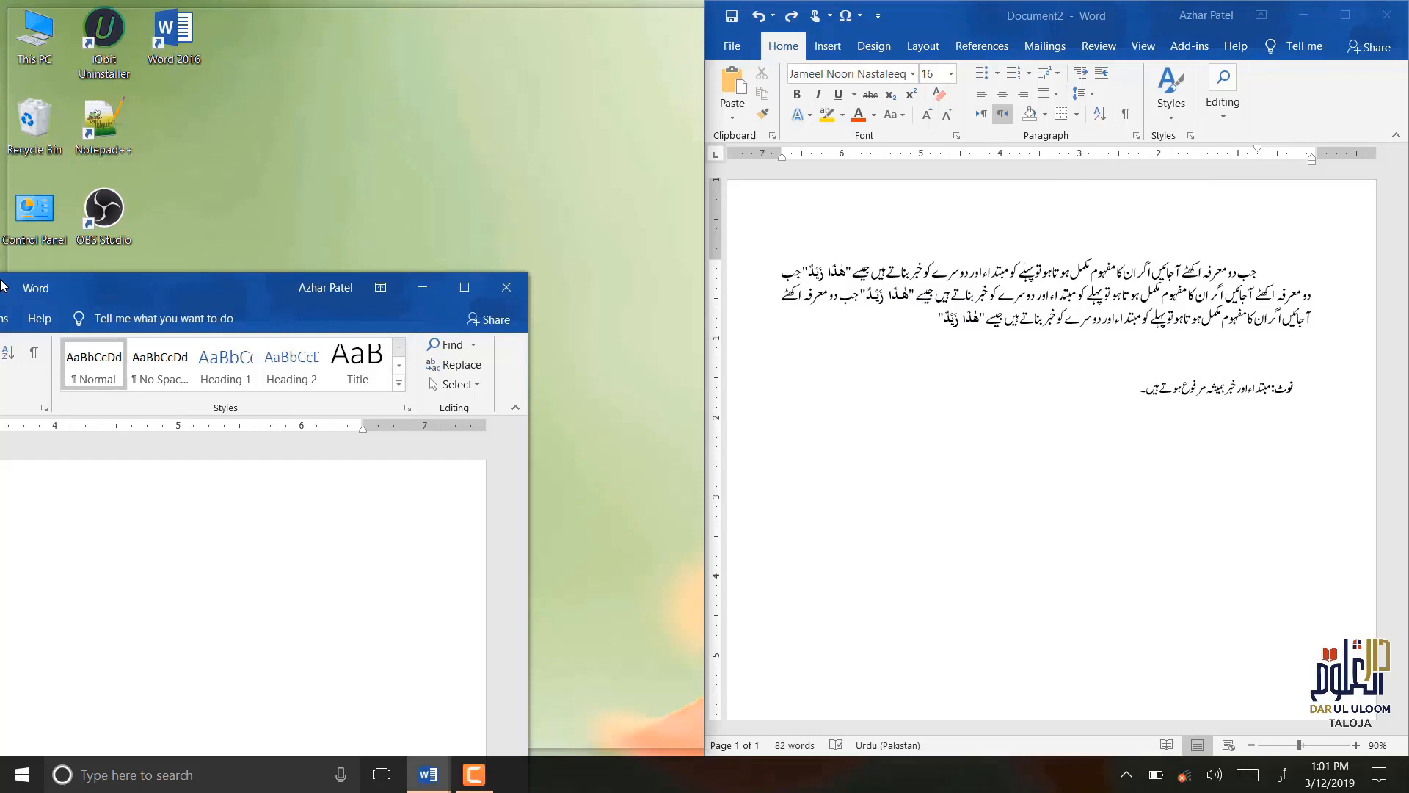
pyautogui.moveTo(2, 286); pyautogui.dragTo(2, 285)
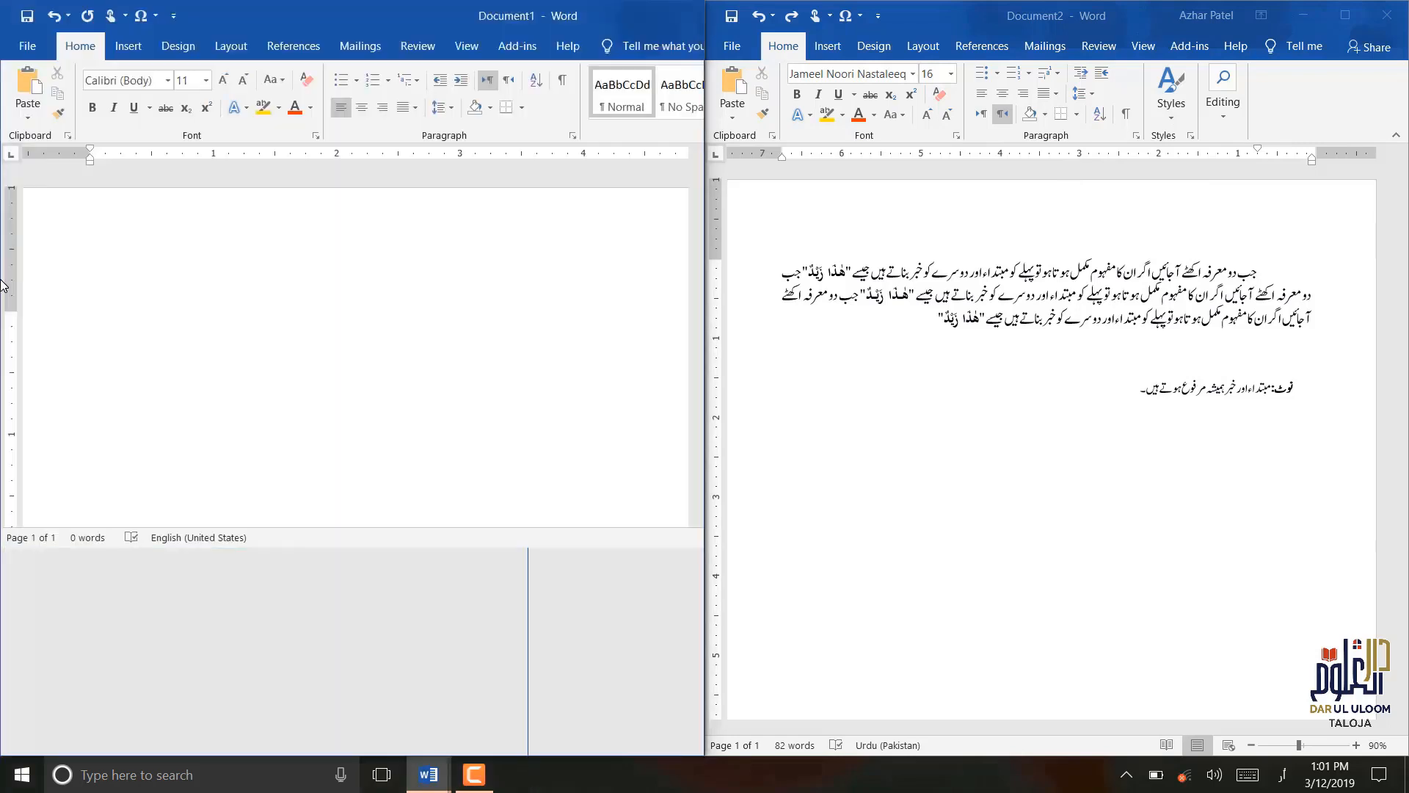
pyautogui.click(546, 746)
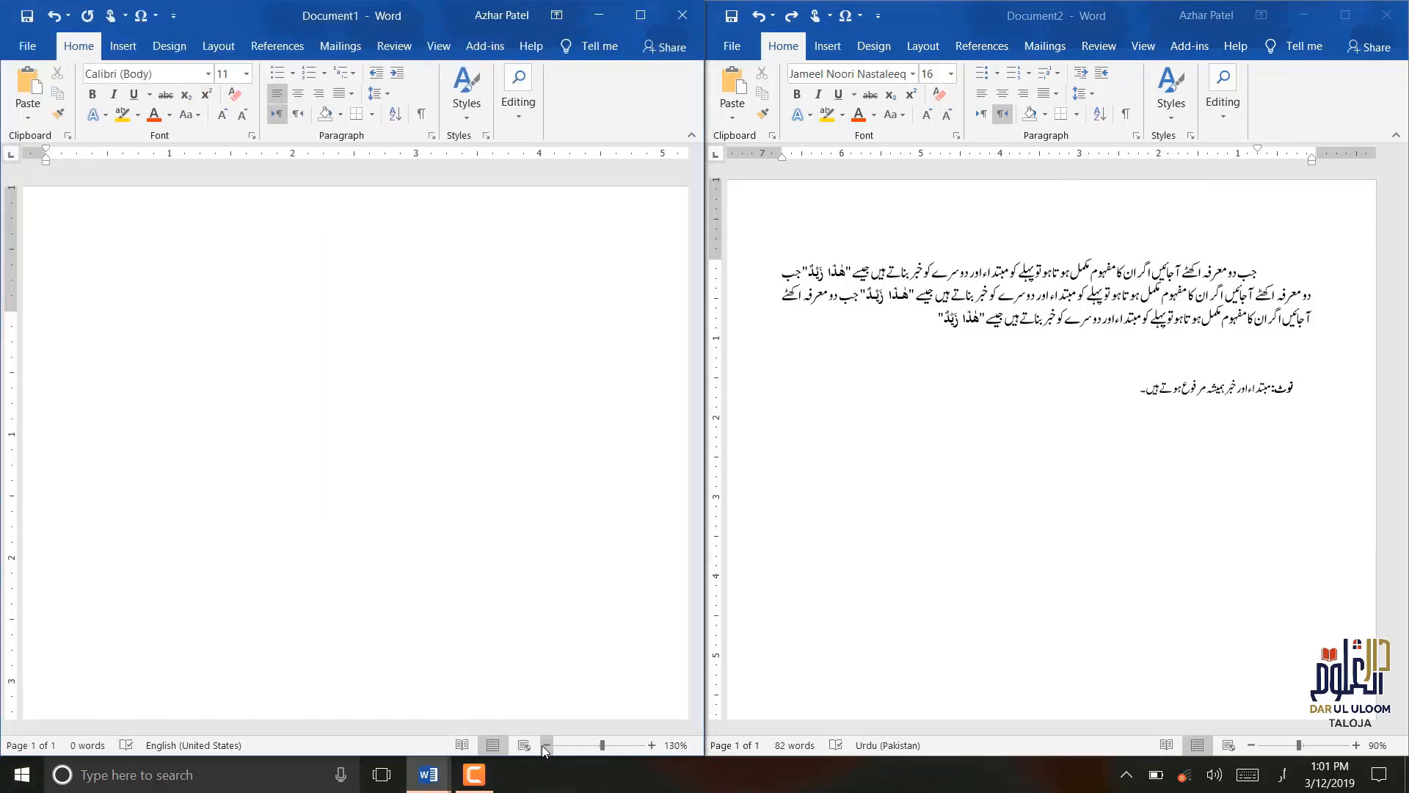
pyautogui.click(546, 746)
pyautogui.click(546, 746)
# Copy the first paragraph of Document2 and paste it into the empty Document1 with Keep Source Formatting.
pyautogui.click(1095, 294)
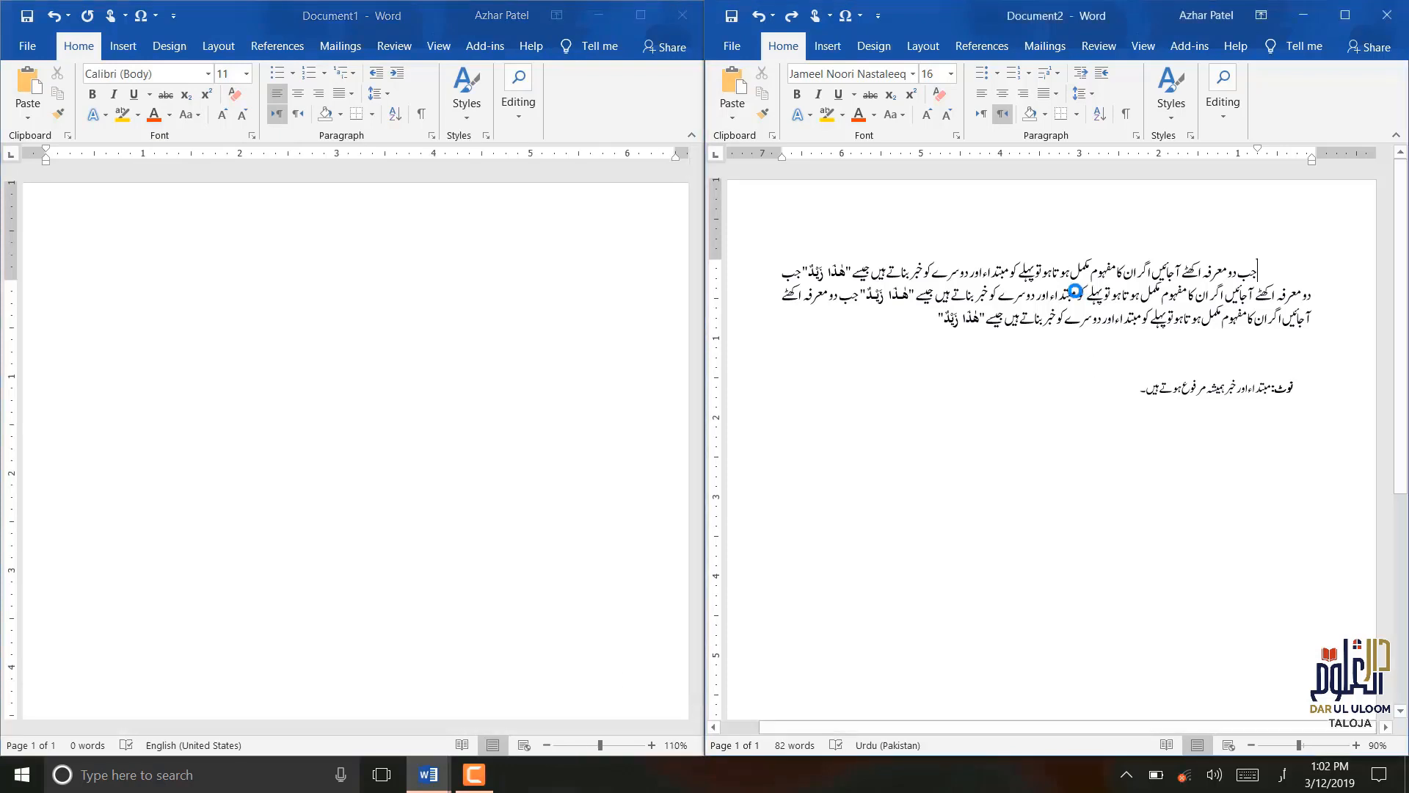
pyautogui.tripleClick(1059, 288)
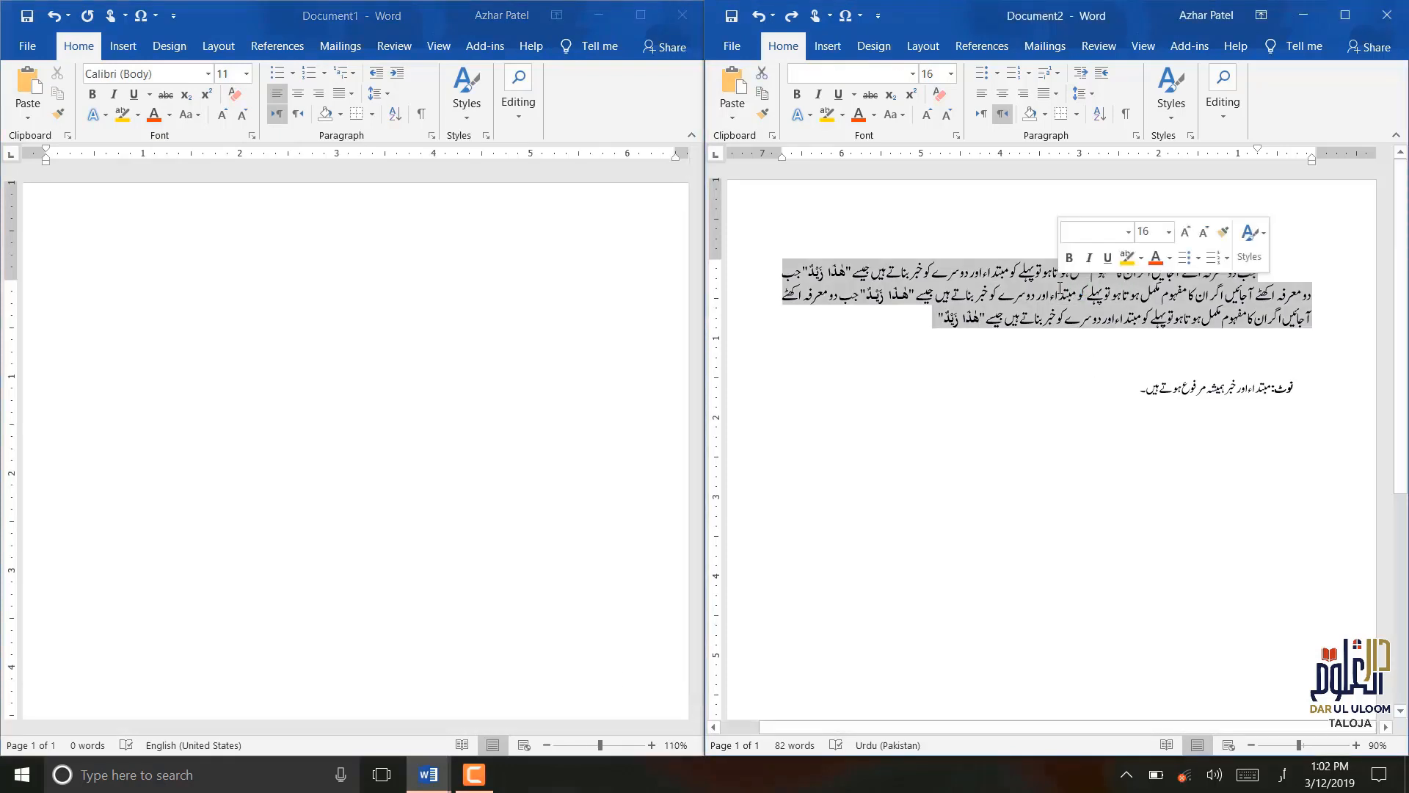
pyautogui.rightClick(1059, 289)
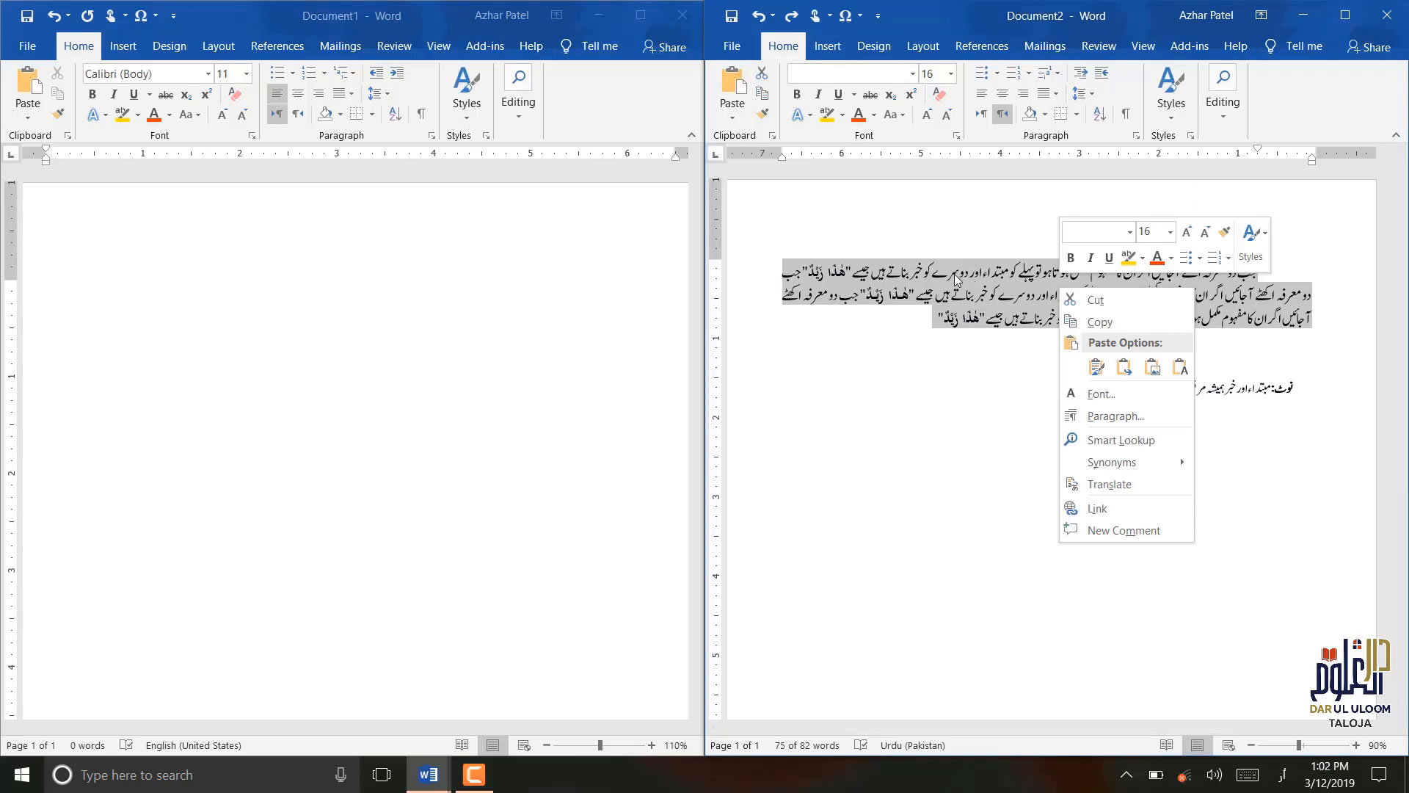
pyautogui.click(1098, 322)
pyautogui.click(512, 251)
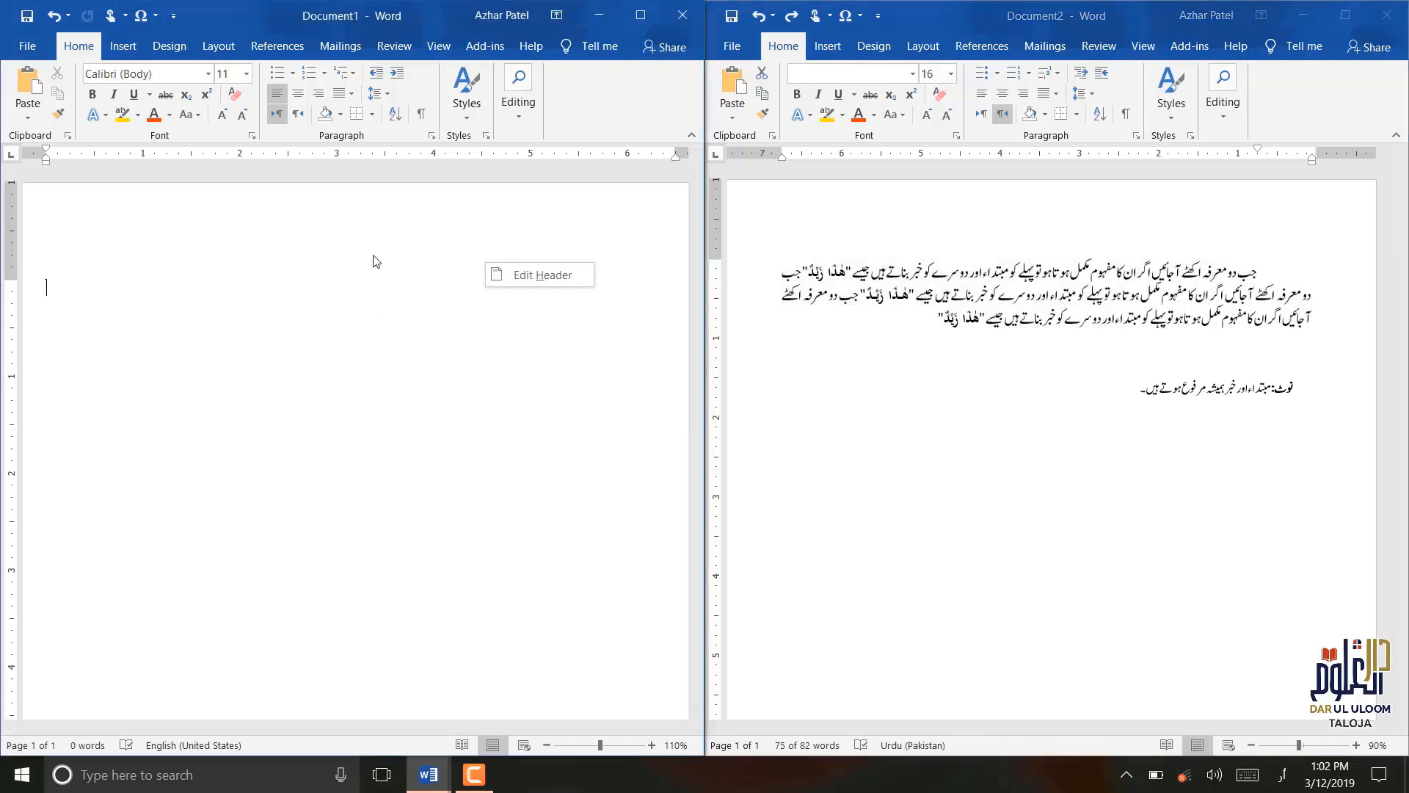
pyautogui.rightClick(204, 314)
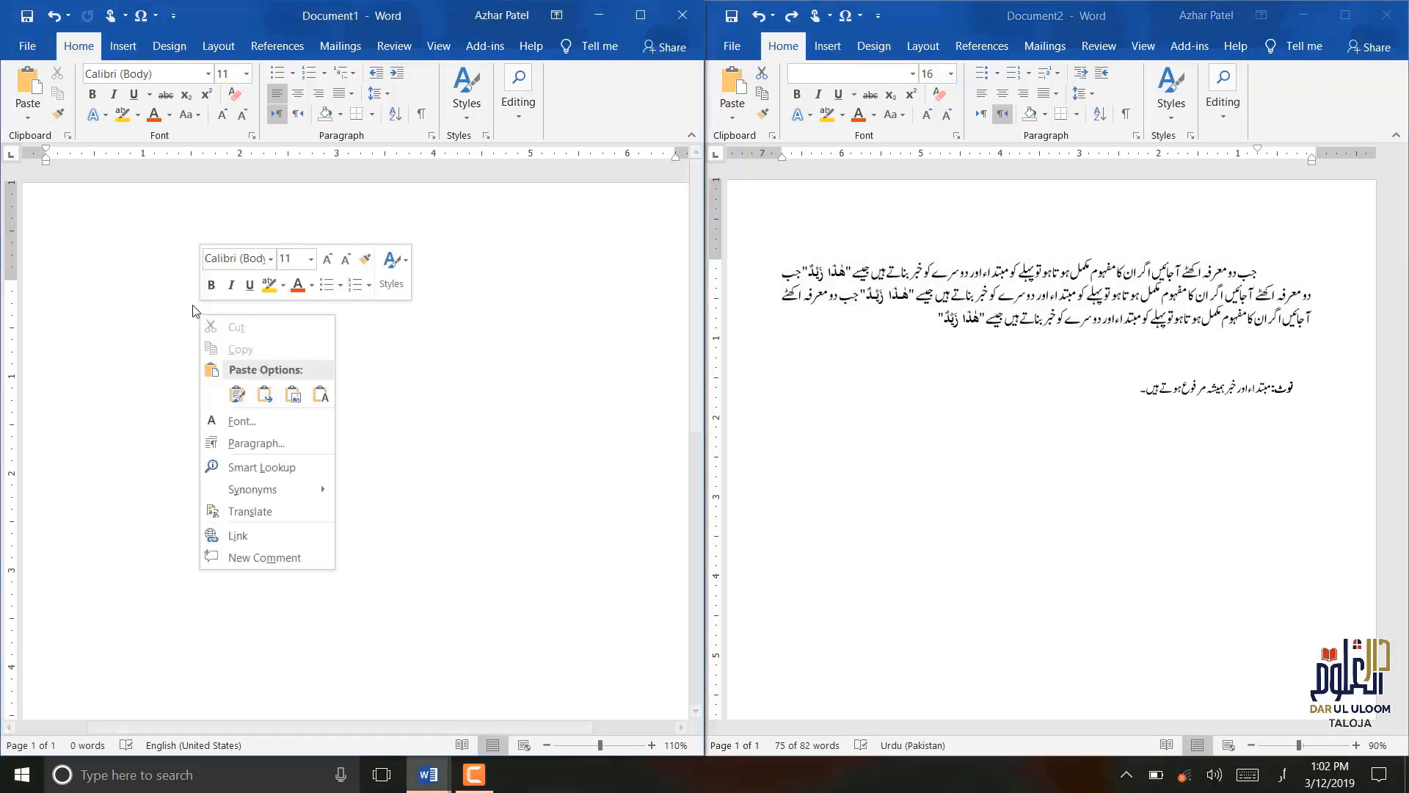
pyautogui.click(235, 395)
pyautogui.click(484, 335)
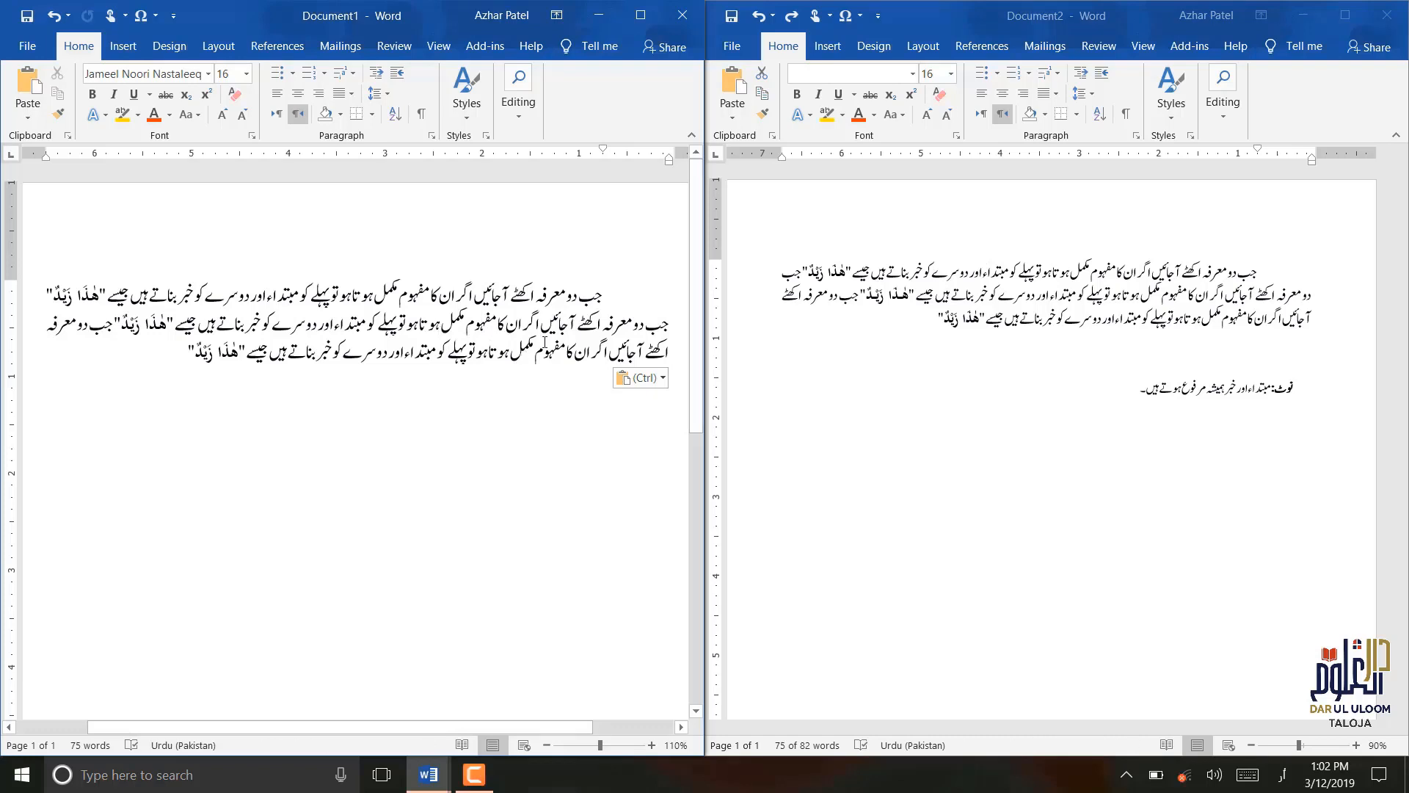
# Cut the first paragraph out of Document2, leaving the note line below it in place.
pyautogui.doubleClick(1025, 281)
pyautogui.rightClick(1023, 287)
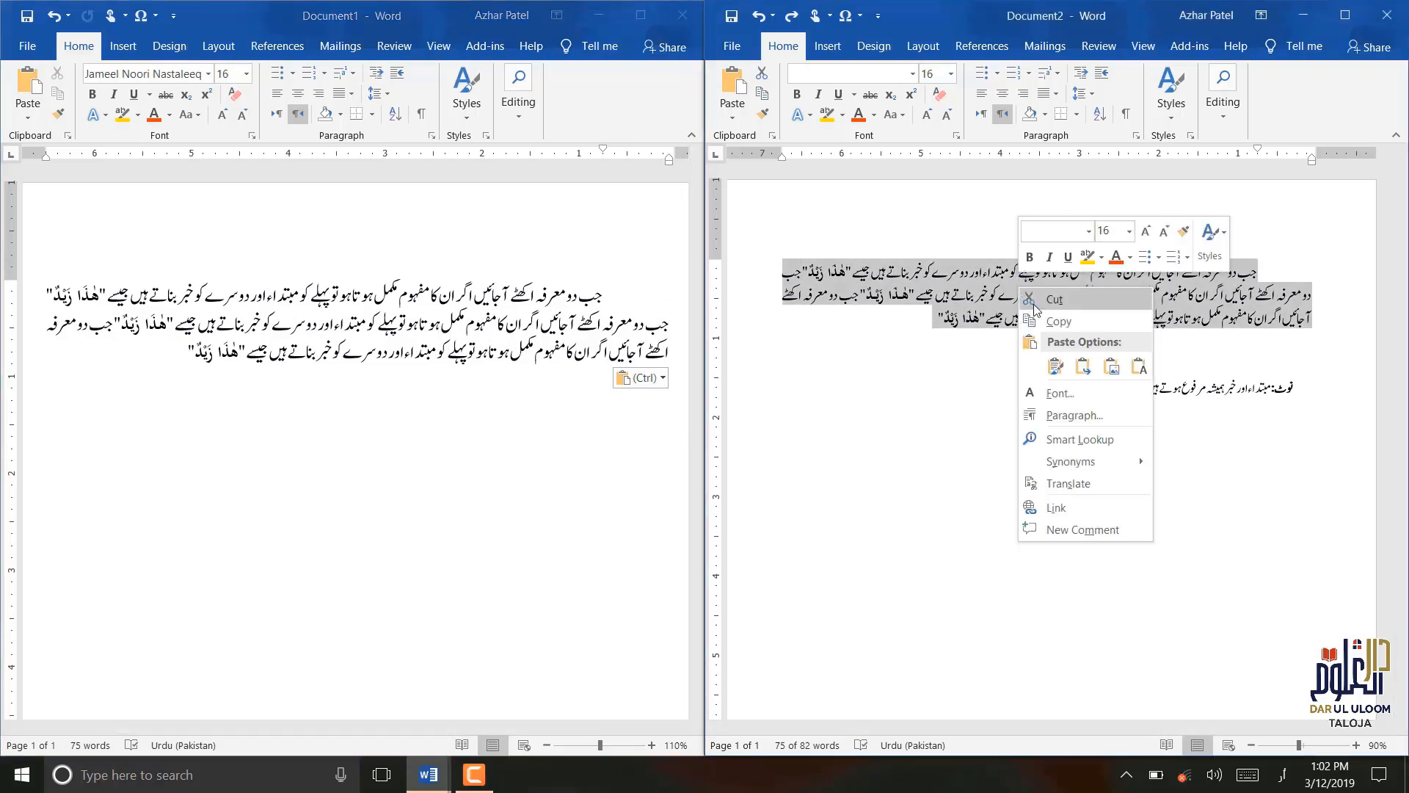
pyautogui.click(1055, 301)
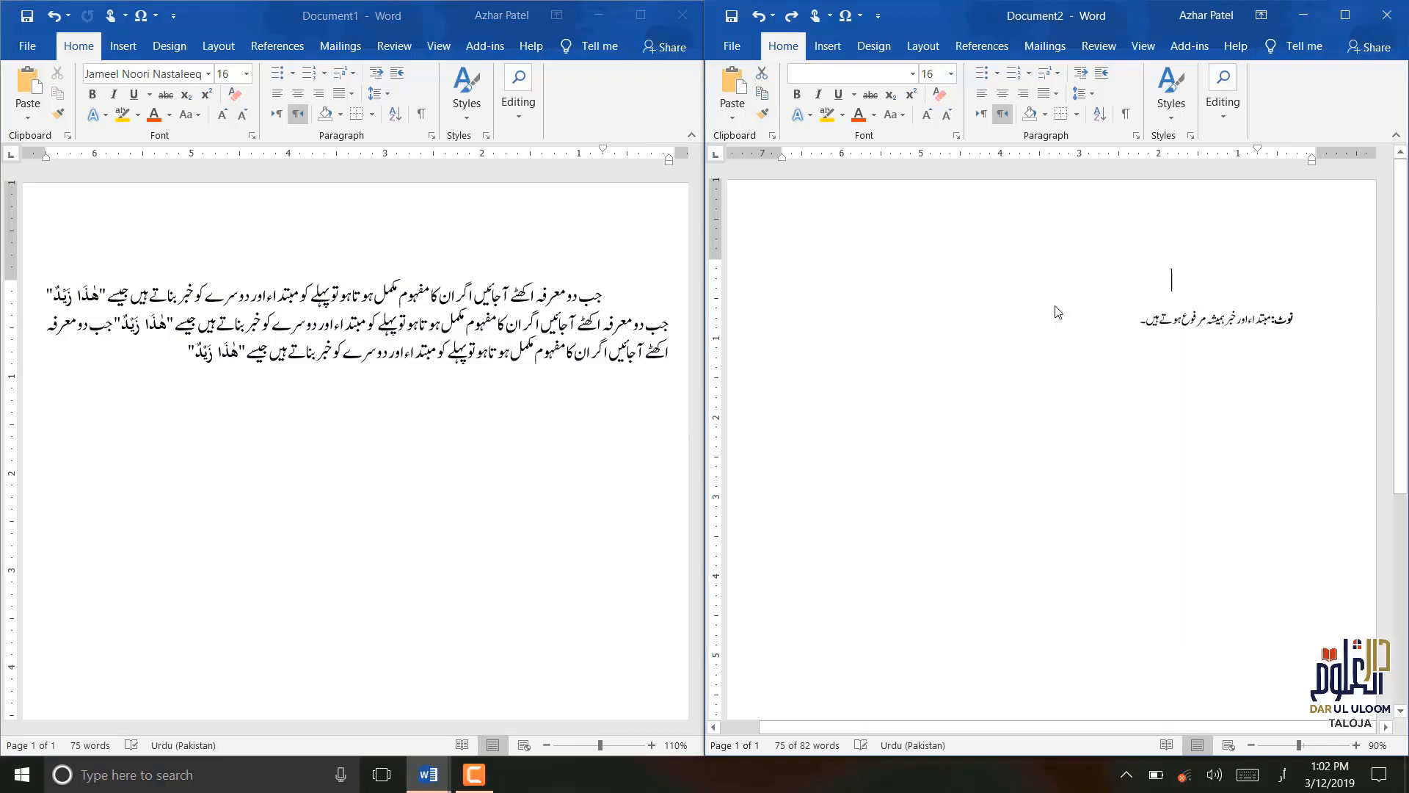
pyautogui.click(476, 774)
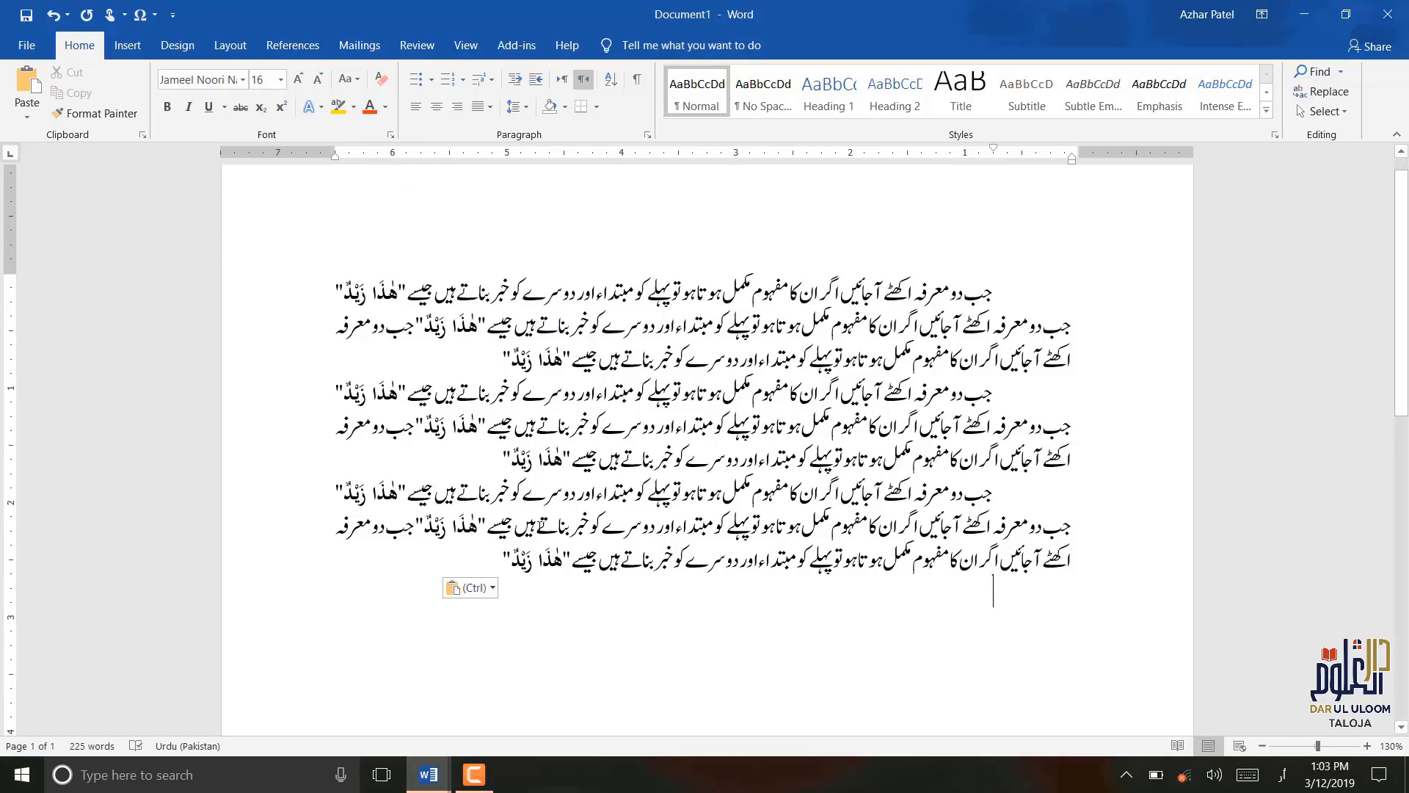
# Undo the last two paragraph pastes in Document1.
pyautogui.hotkey('ctrl', 'z')
pyautogui.click(475, 542)
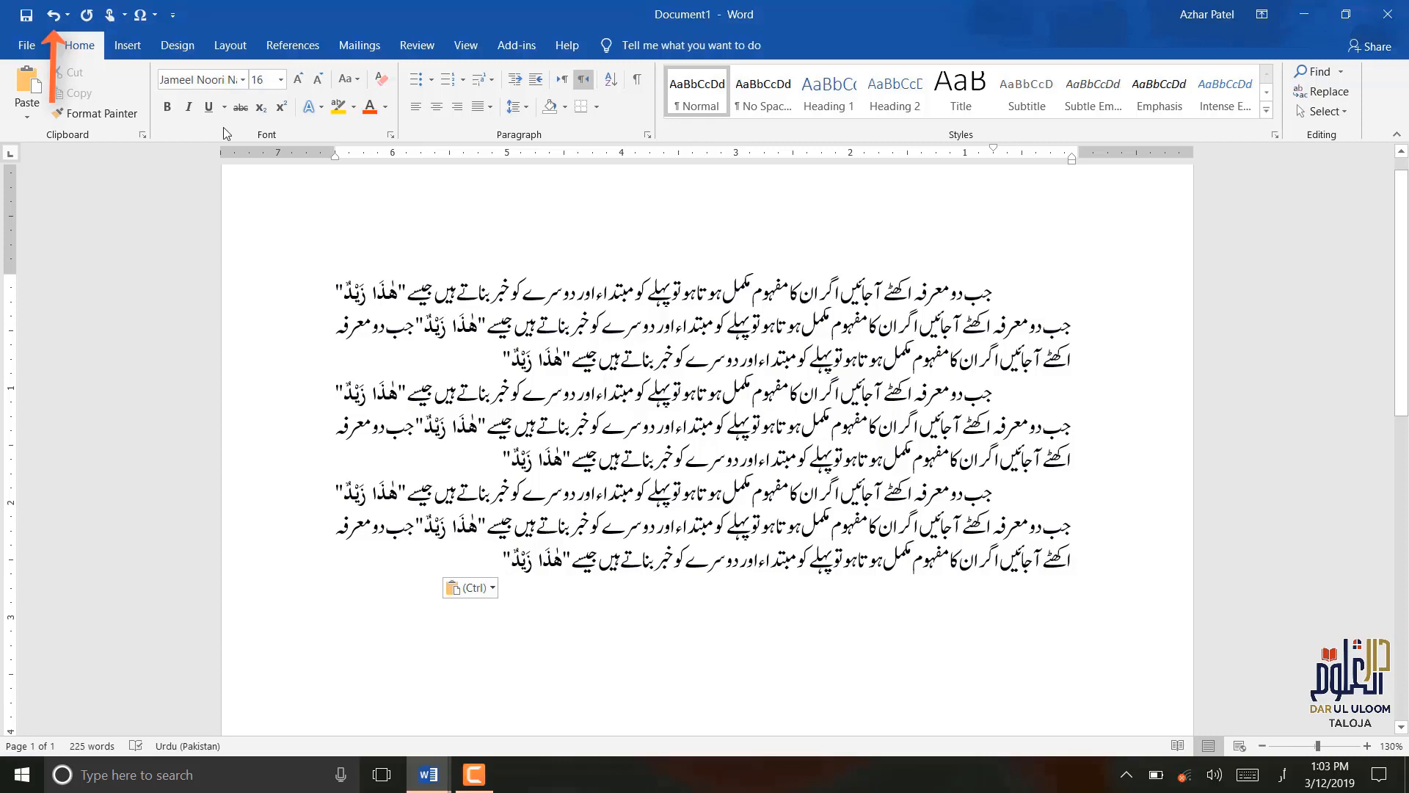
pyautogui.click(54, 15)
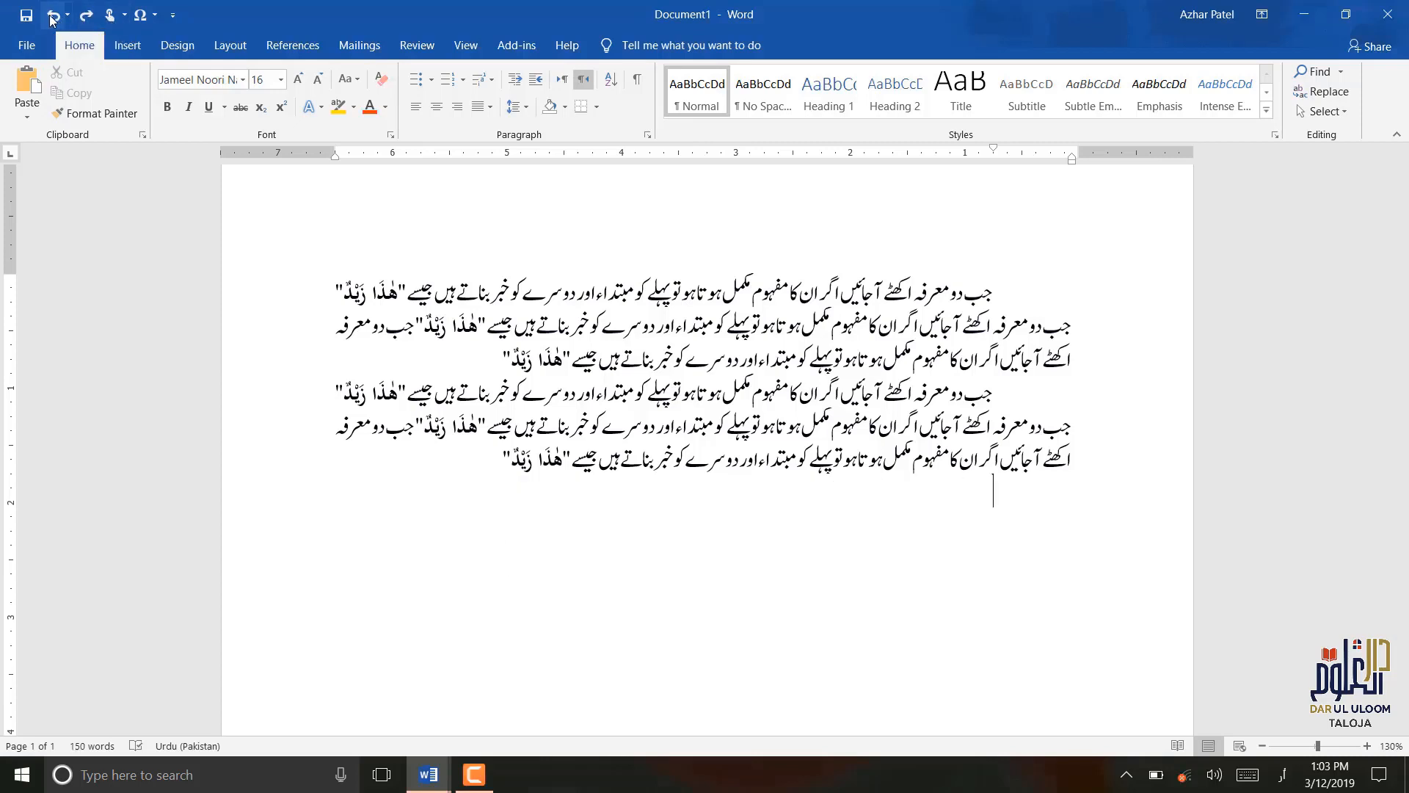
pyautogui.click(52, 17)
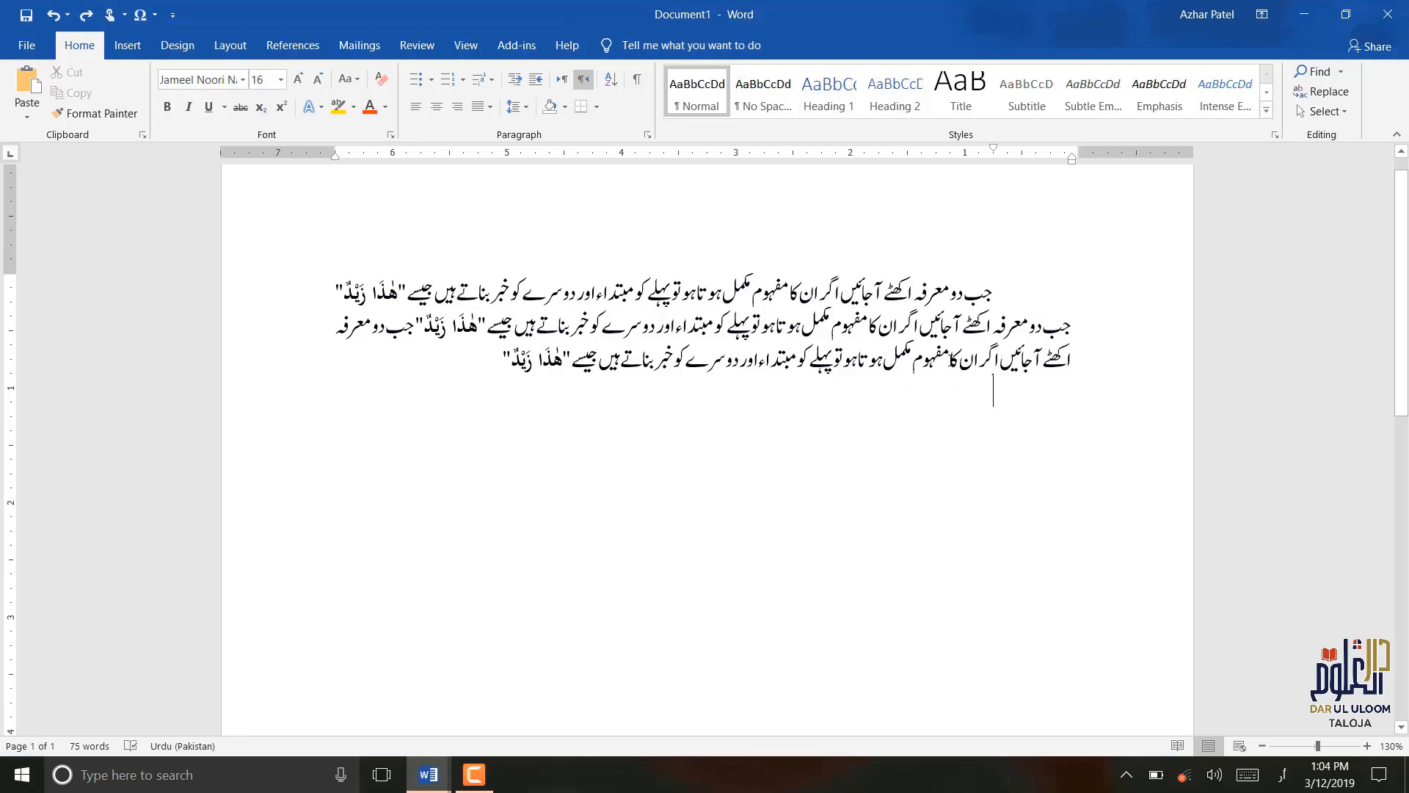
# Redo both undone paragraph pastes in Document1.
pyautogui.click(86, 15)
pyautogui.hotkey('ctrl', 'y')
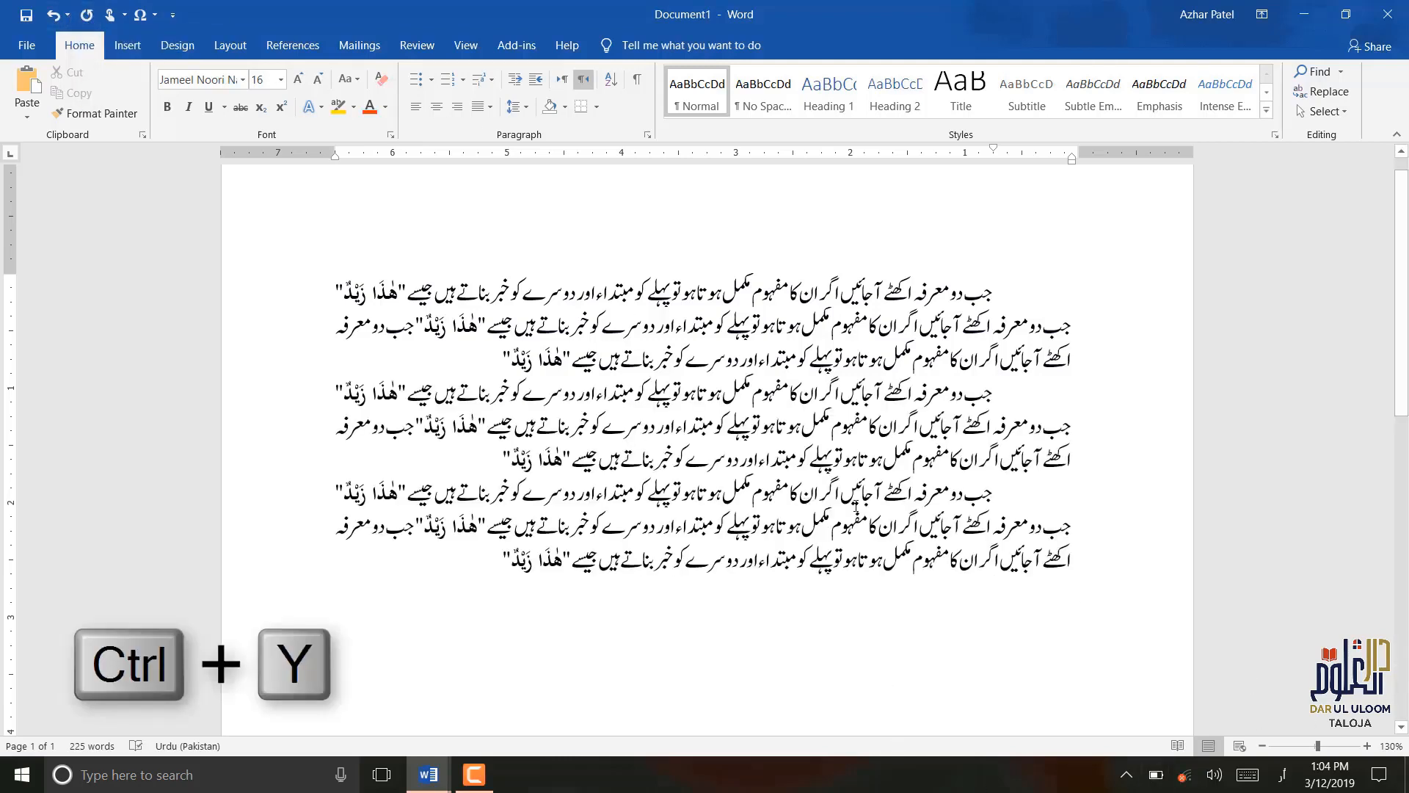
pyautogui.click(475, 774)
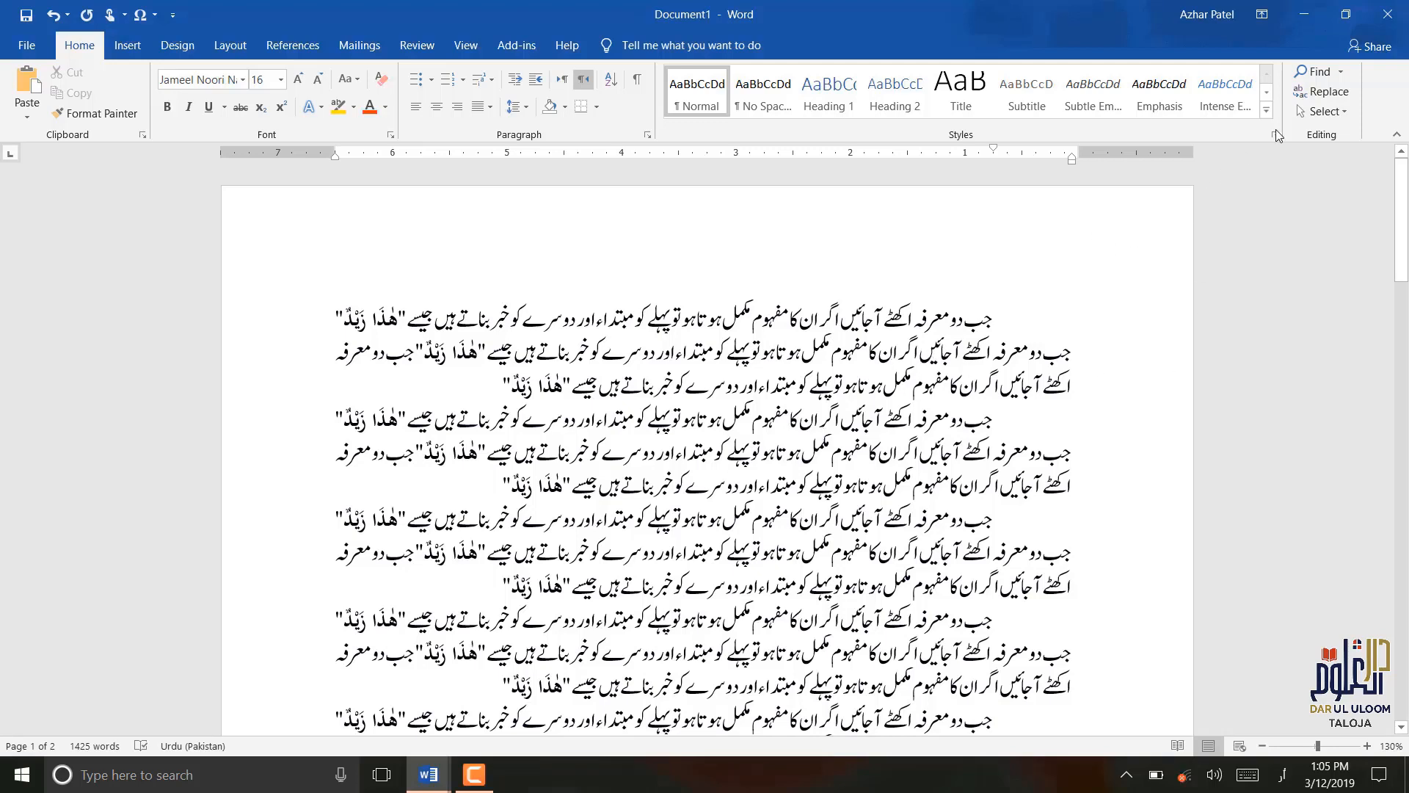
# Search the document for the word معرفہ and look through the highlighted matches on both pages.
pyautogui.click(1314, 71)
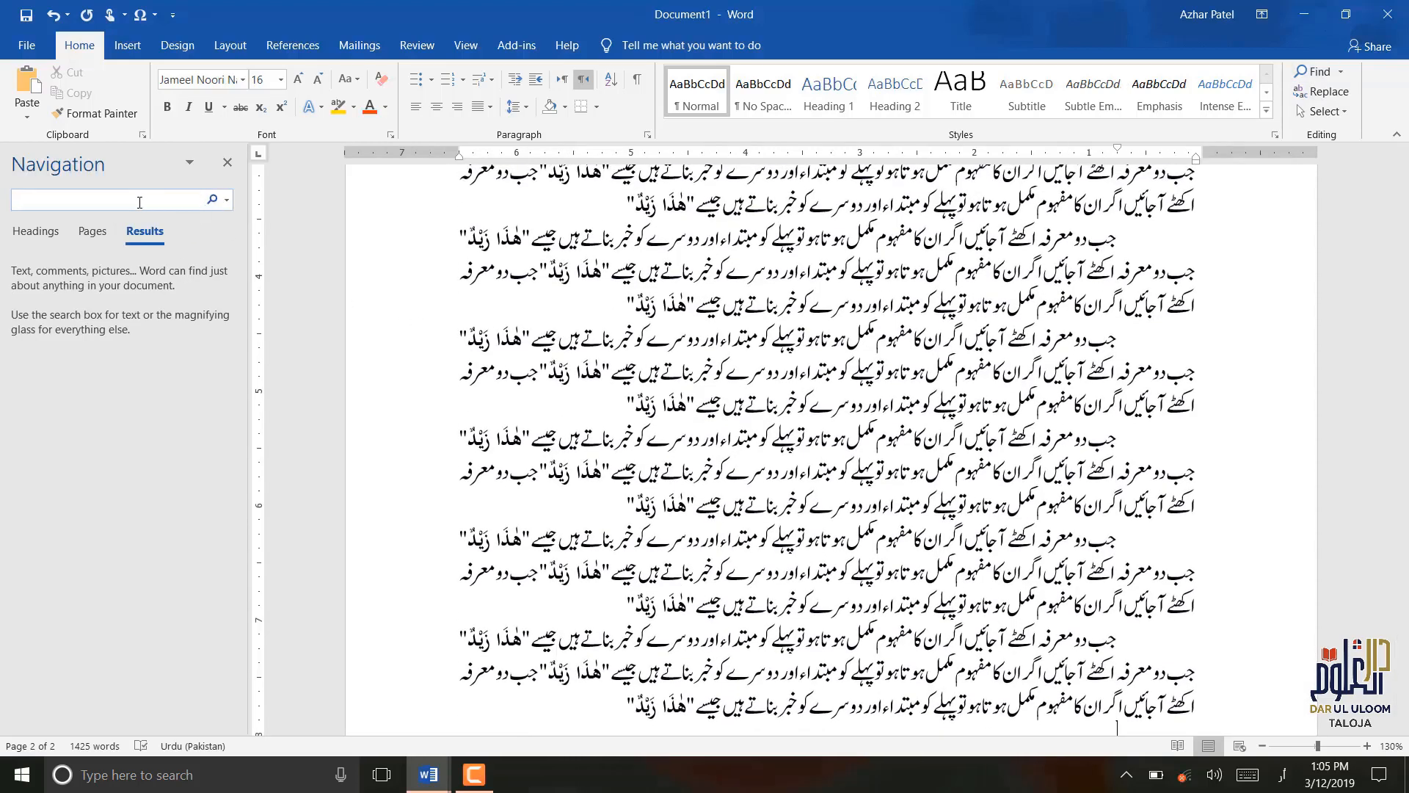
pyautogui.write('معر')
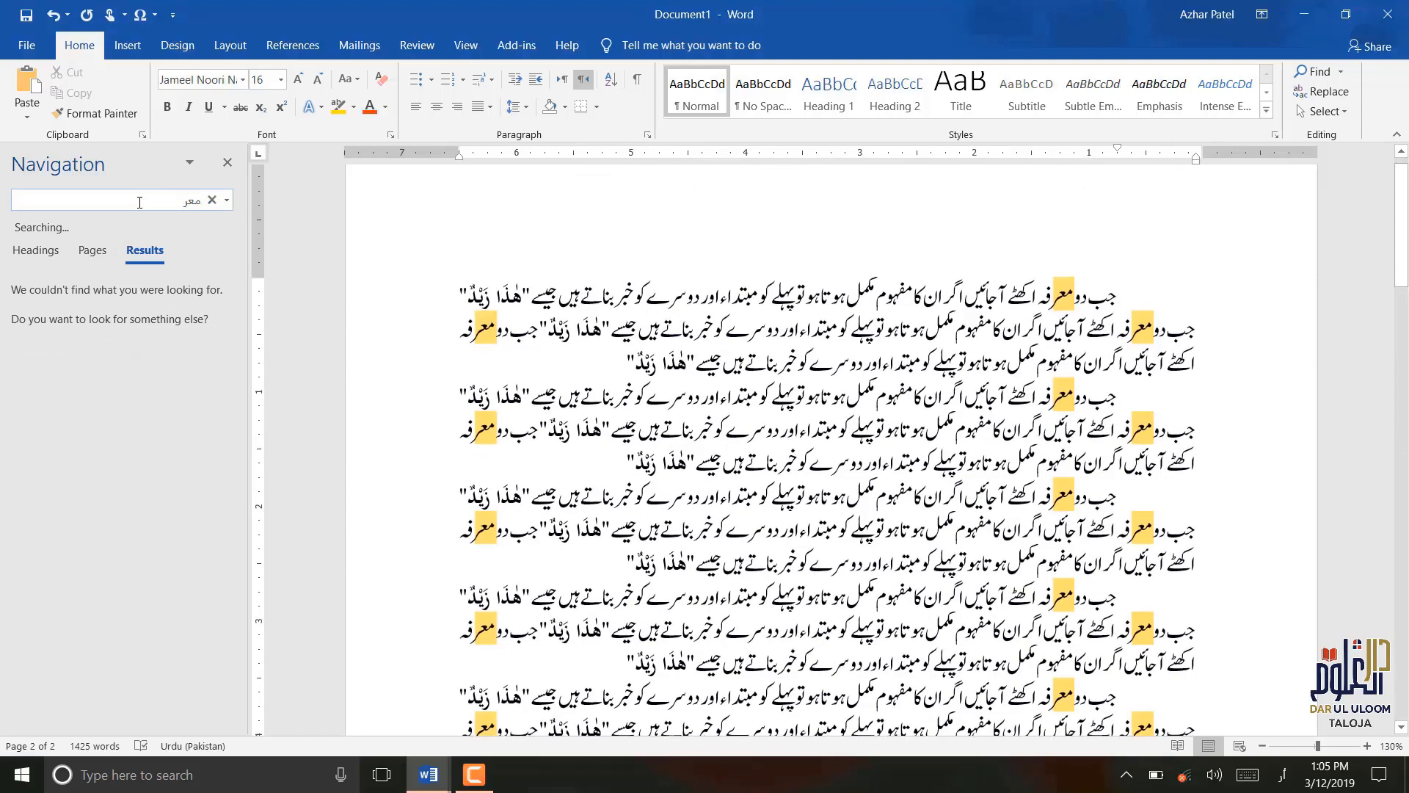
pyautogui.write('ف')
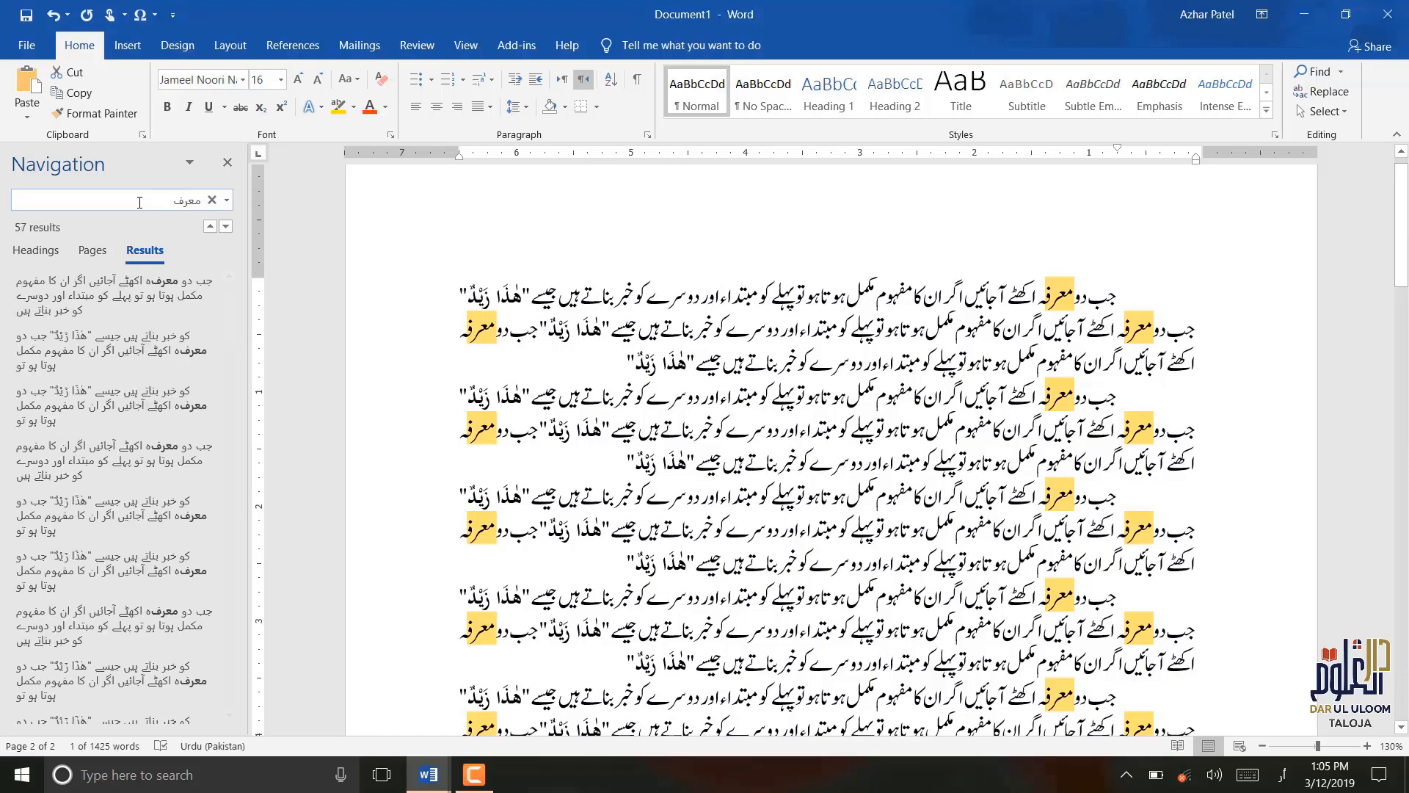
pyautogui.write('ہ')
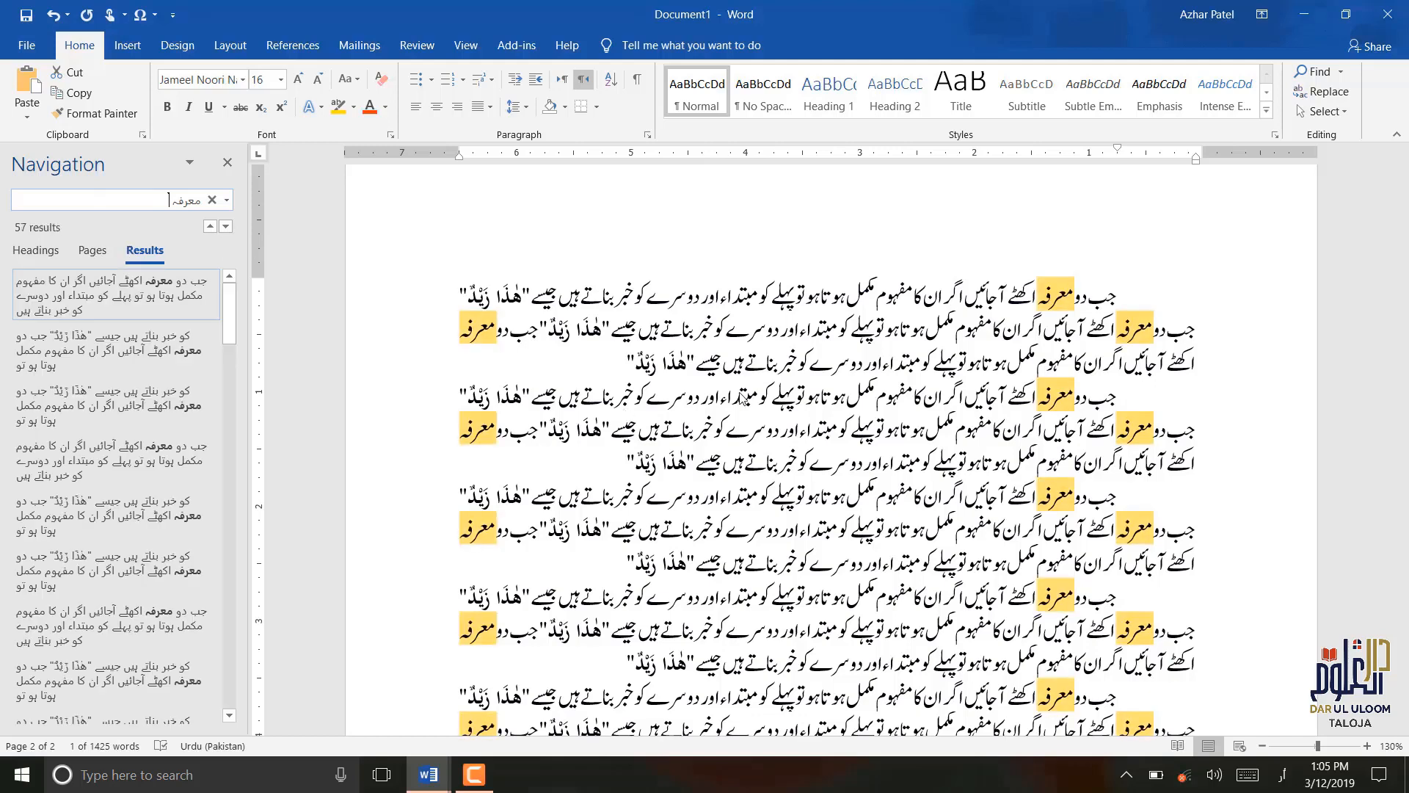
pyautogui.scroll(-6, 801, 409)
pyautogui.scroll(5, 801, 409)
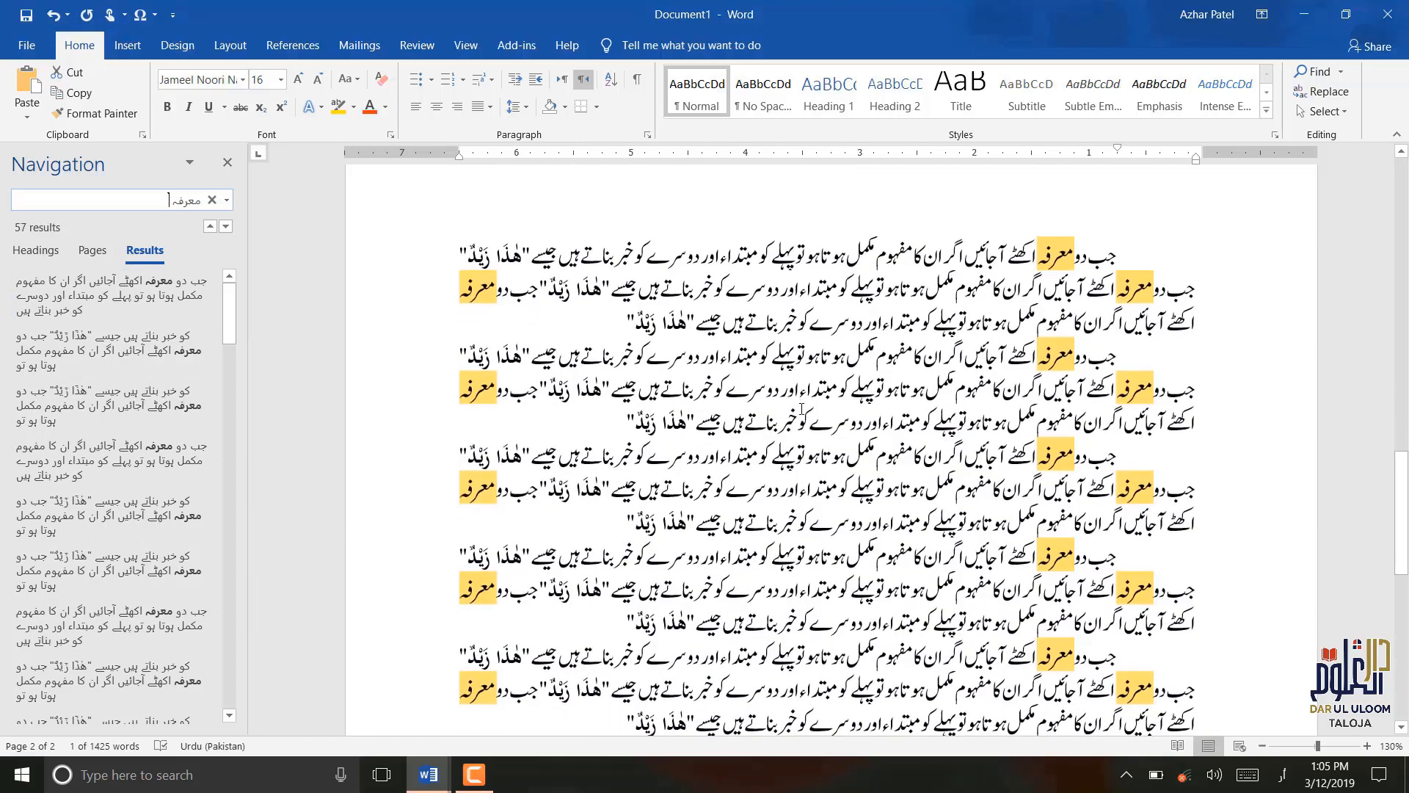
pyautogui.scroll(-3, 936, 382)
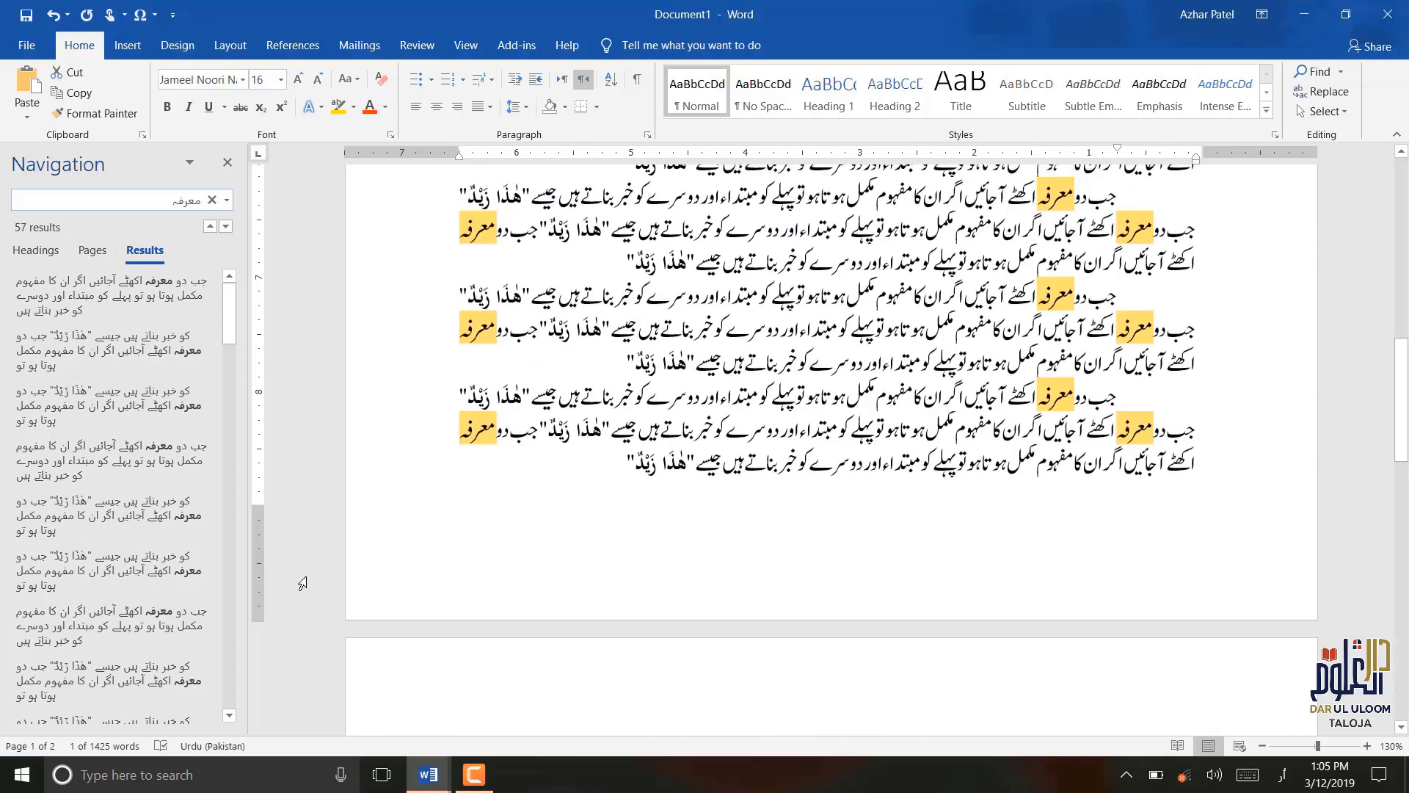
pyautogui.scroll(5, 935, 382)
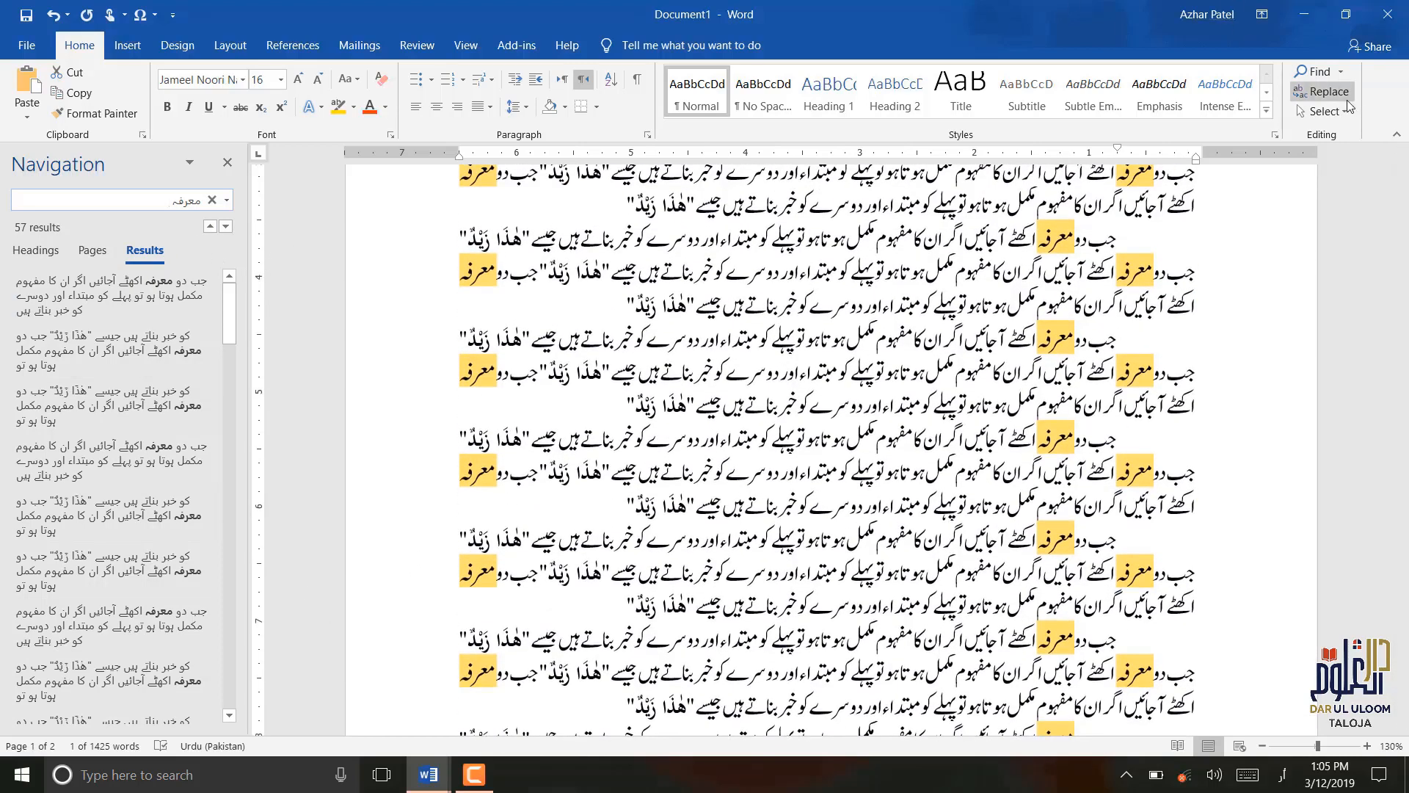
# Open Find and Replace with معرفہ as the word to find, and move the dialog lower over the text.
pyautogui.click(1321, 91)
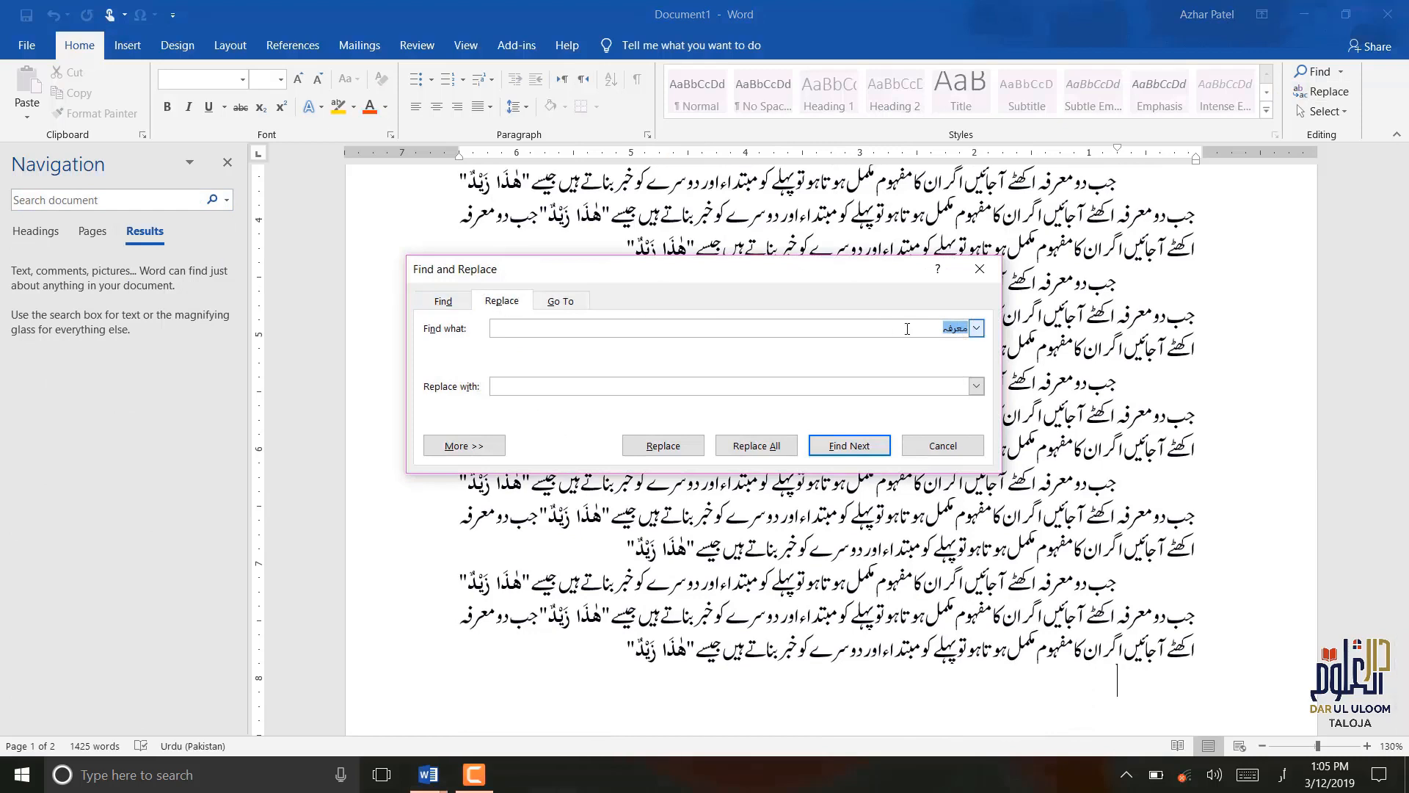
pyautogui.click(913, 330)
pyautogui.write('نکرہ')
pyautogui.press('BackSpace')
pyautogui.press('BackSpace')
pyautogui.moveTo(868, 273); pyautogui.dragTo(844, 362)
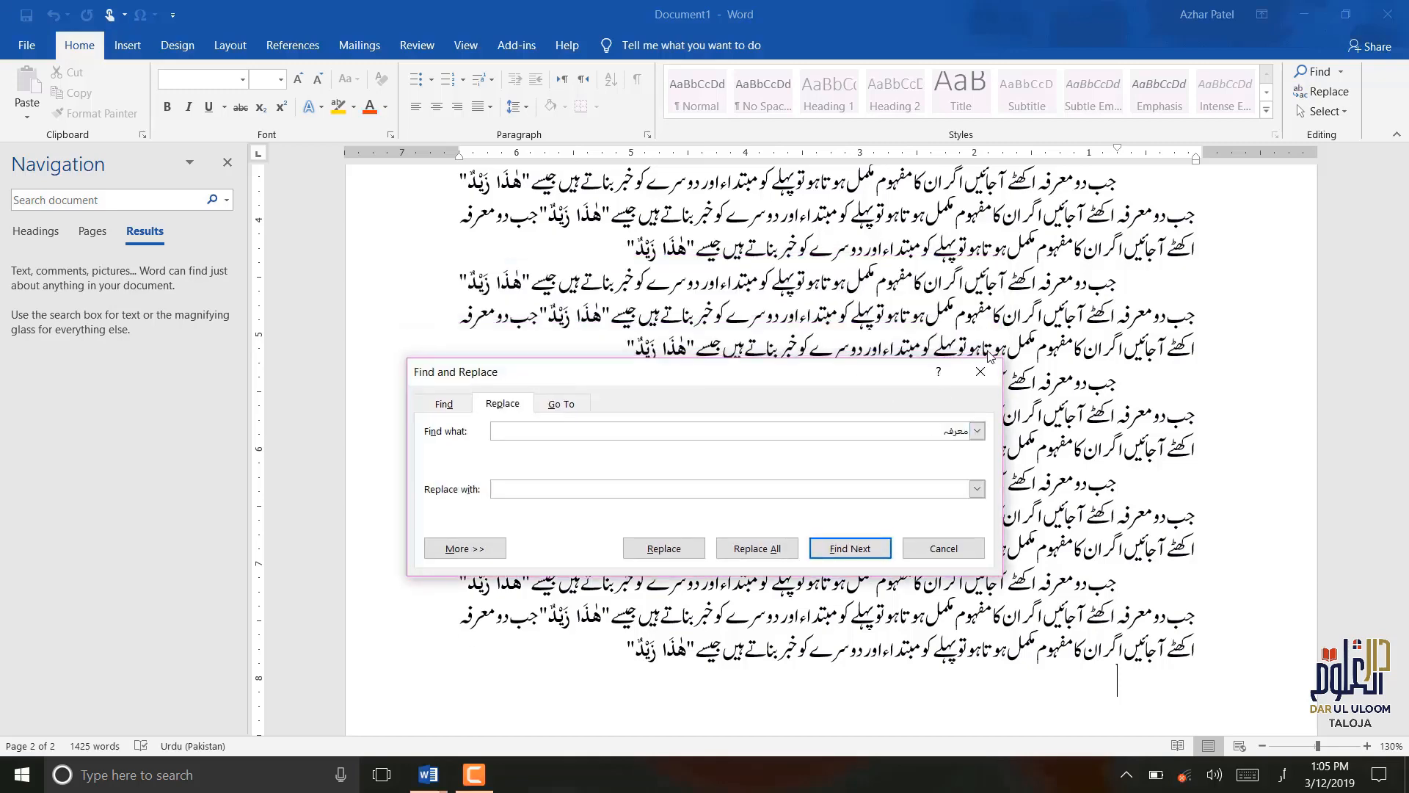
# Select one occurrence of the word معرفہ in the document text beside the open Find and Replace dialog.
pyautogui.click(984, 356)
pyautogui.hotkey('ctrl', 'h')
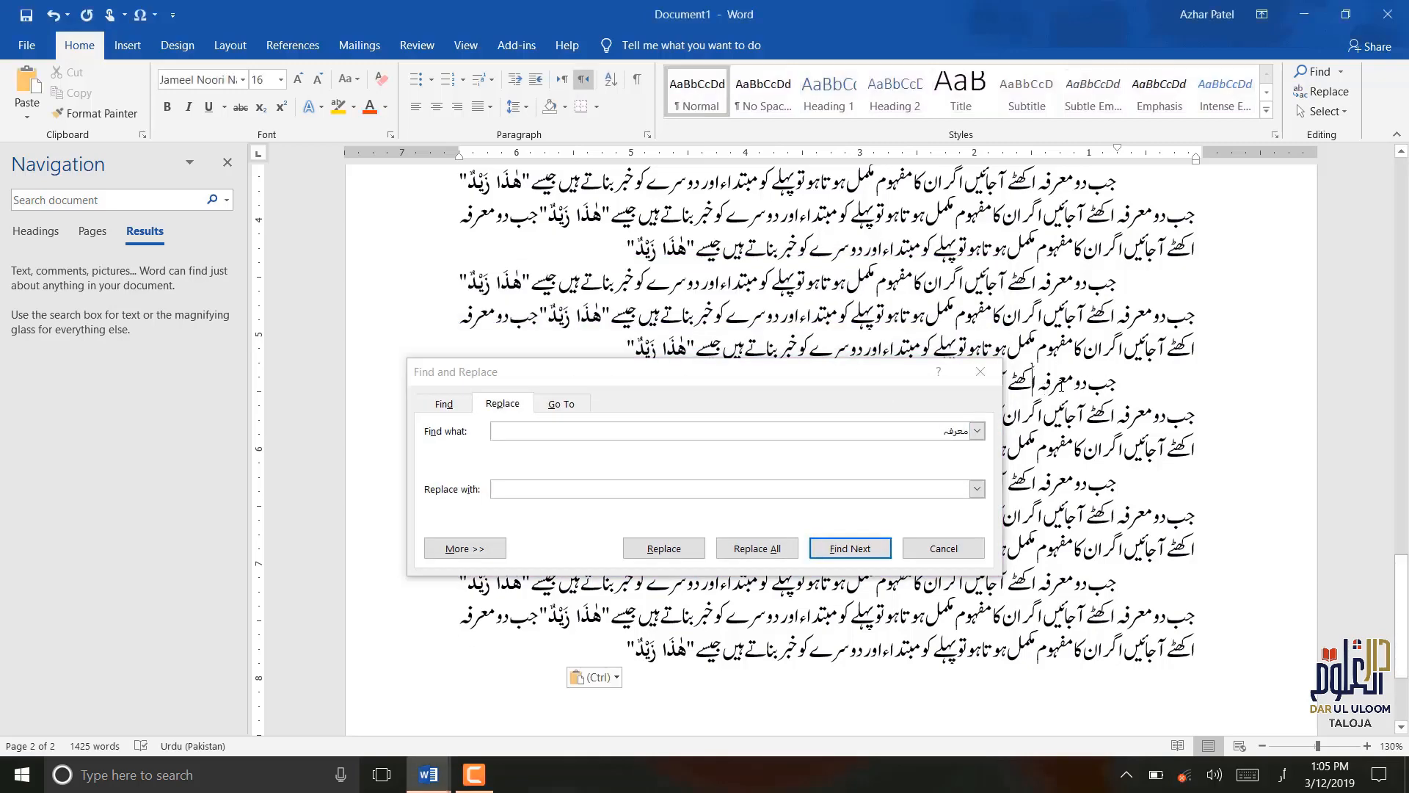
pyautogui.doubleClick(1055, 384)
# Enter نکرہ as the replacement text and find the next occurrence of معرفہ.
pyautogui.click(935, 431)
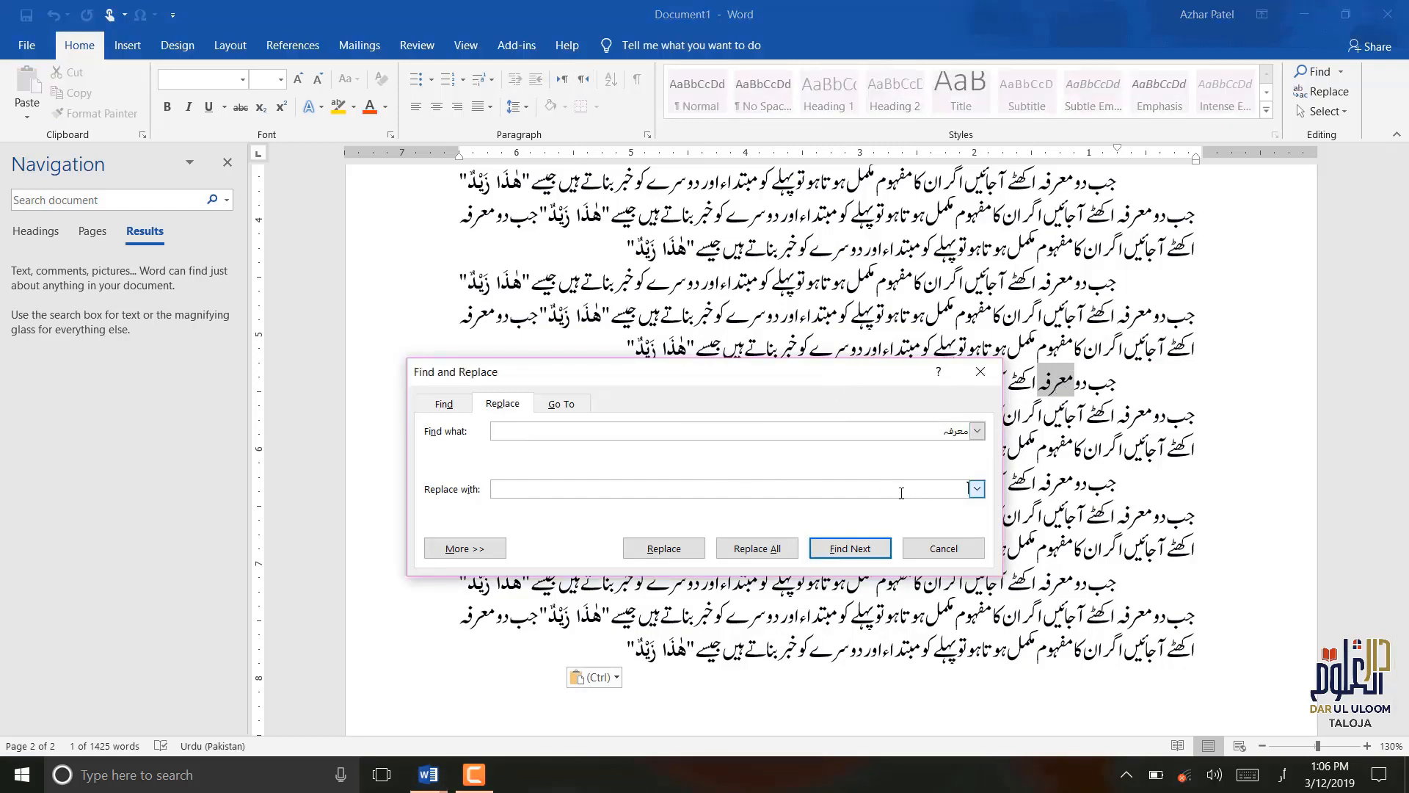
pyautogui.write('نکرہ')
pyautogui.click(815, 550)
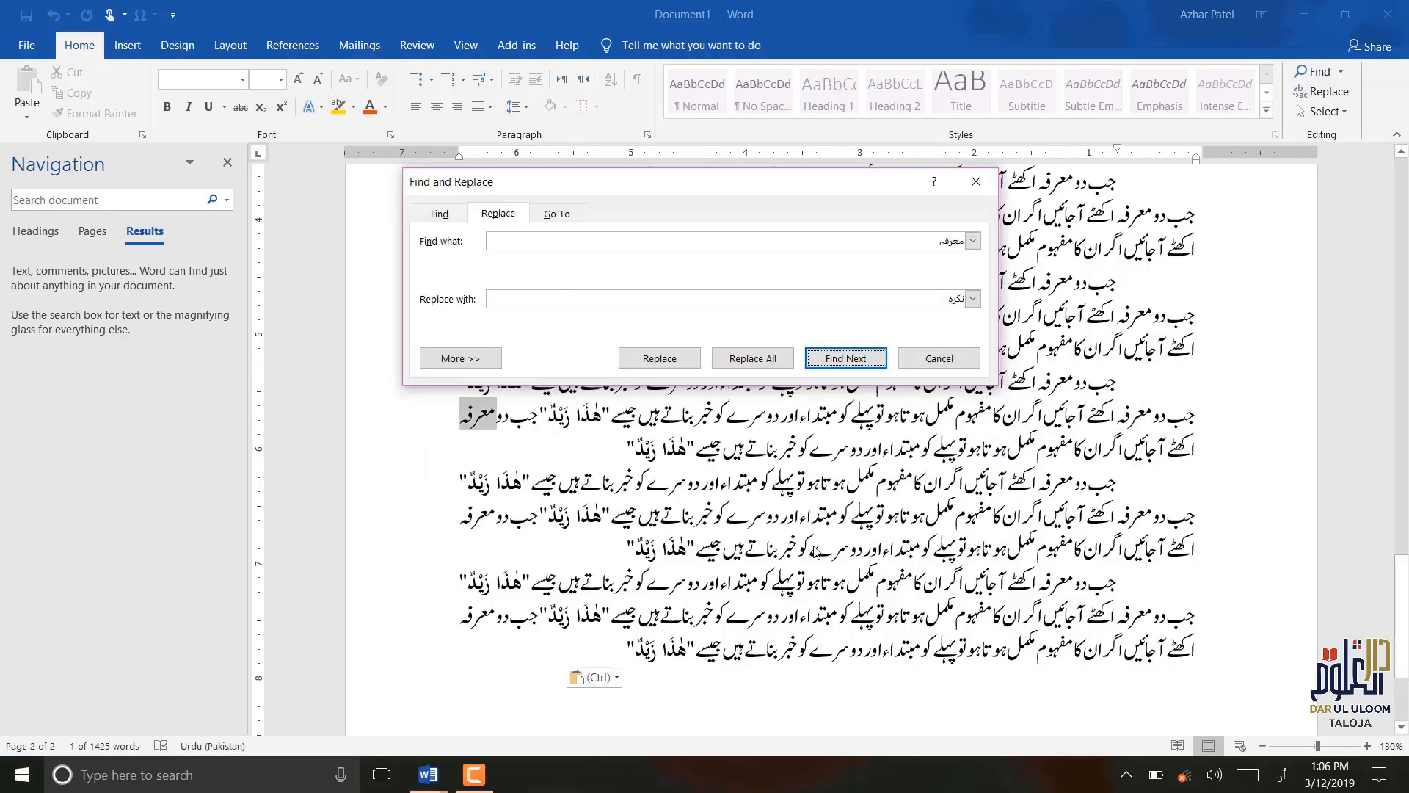
# Replace all occurrences of معرفہ with نکرہ, continuing from the beginning of the document, and close Find and Replace.
pyautogui.click(752, 359)
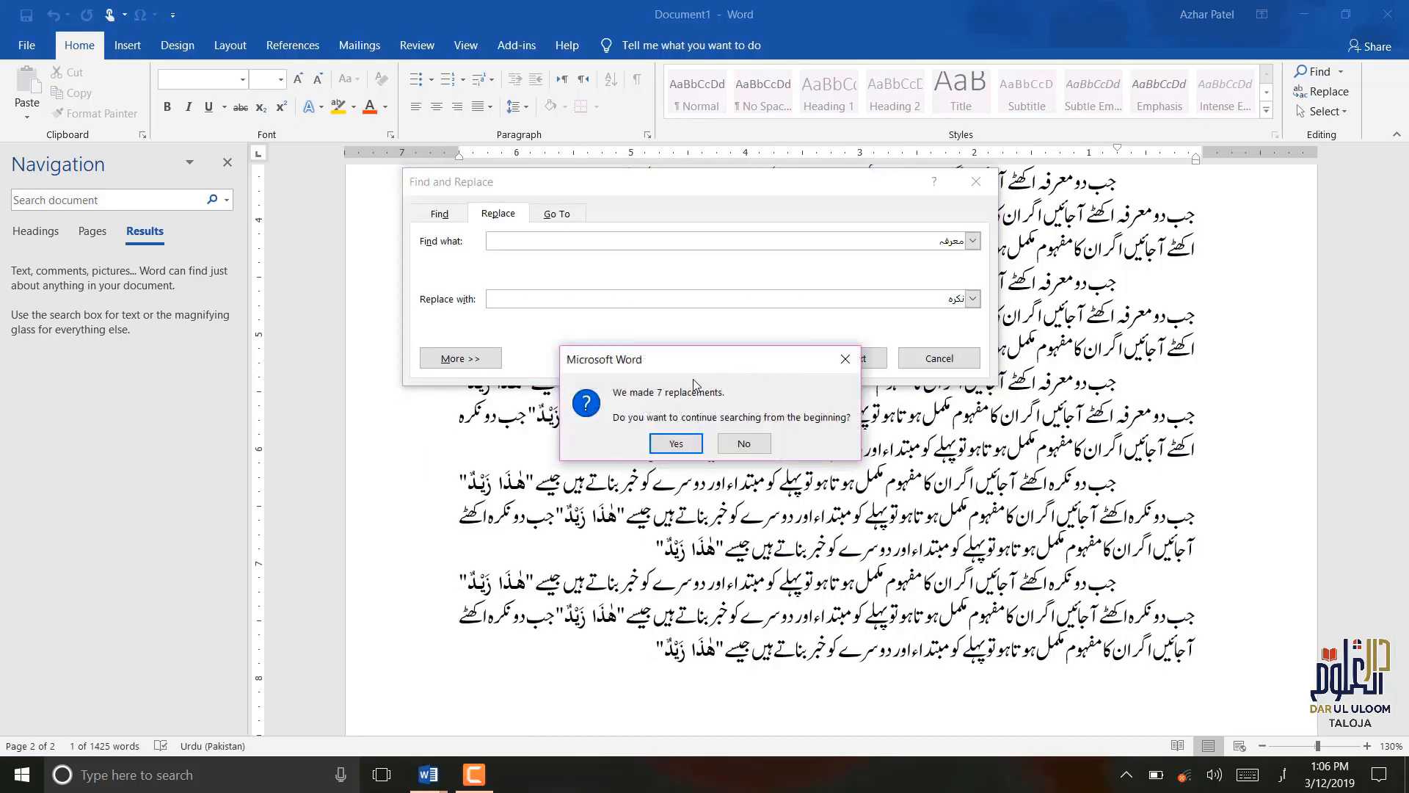
pyautogui.click(677, 442)
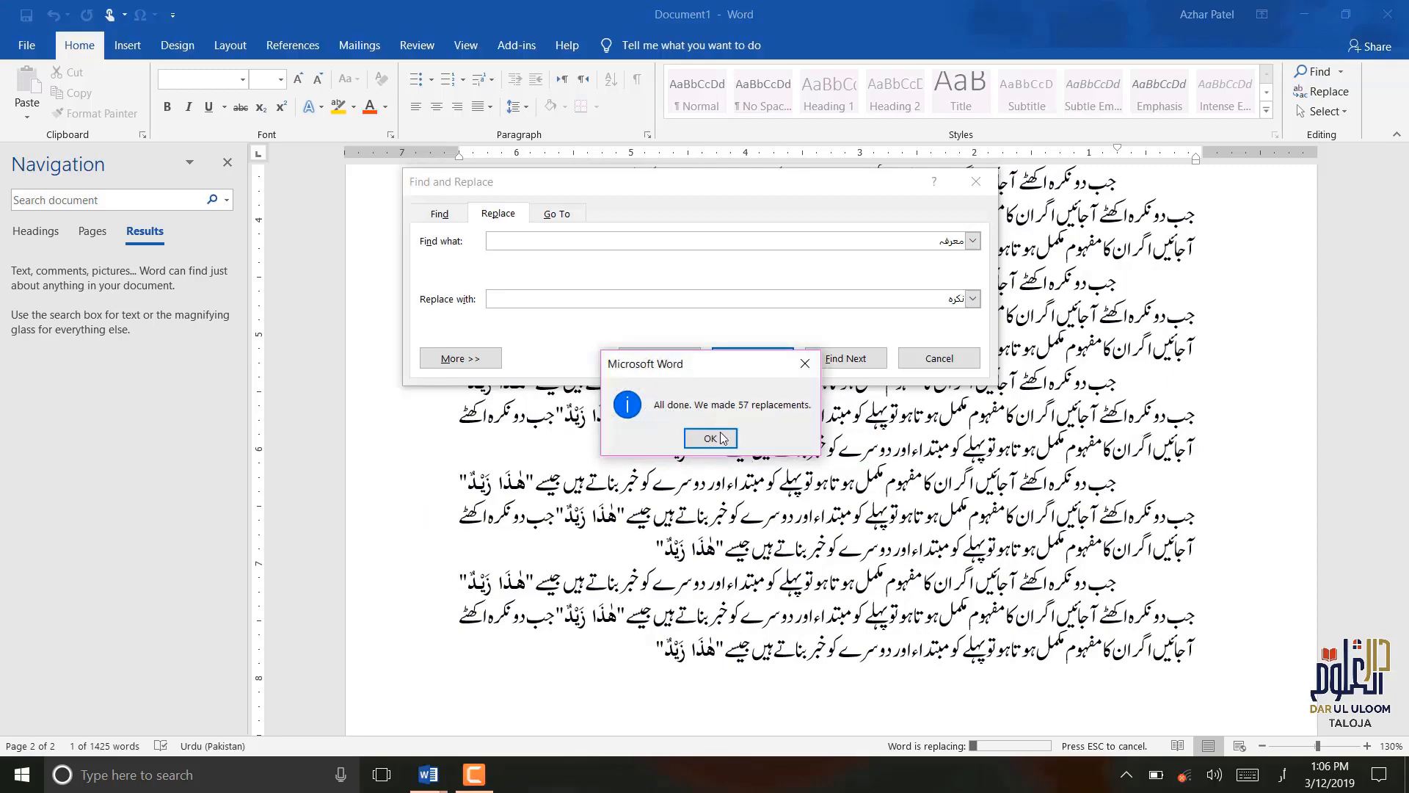
pyautogui.click(723, 439)
pyautogui.tripleClick(1157, 326)
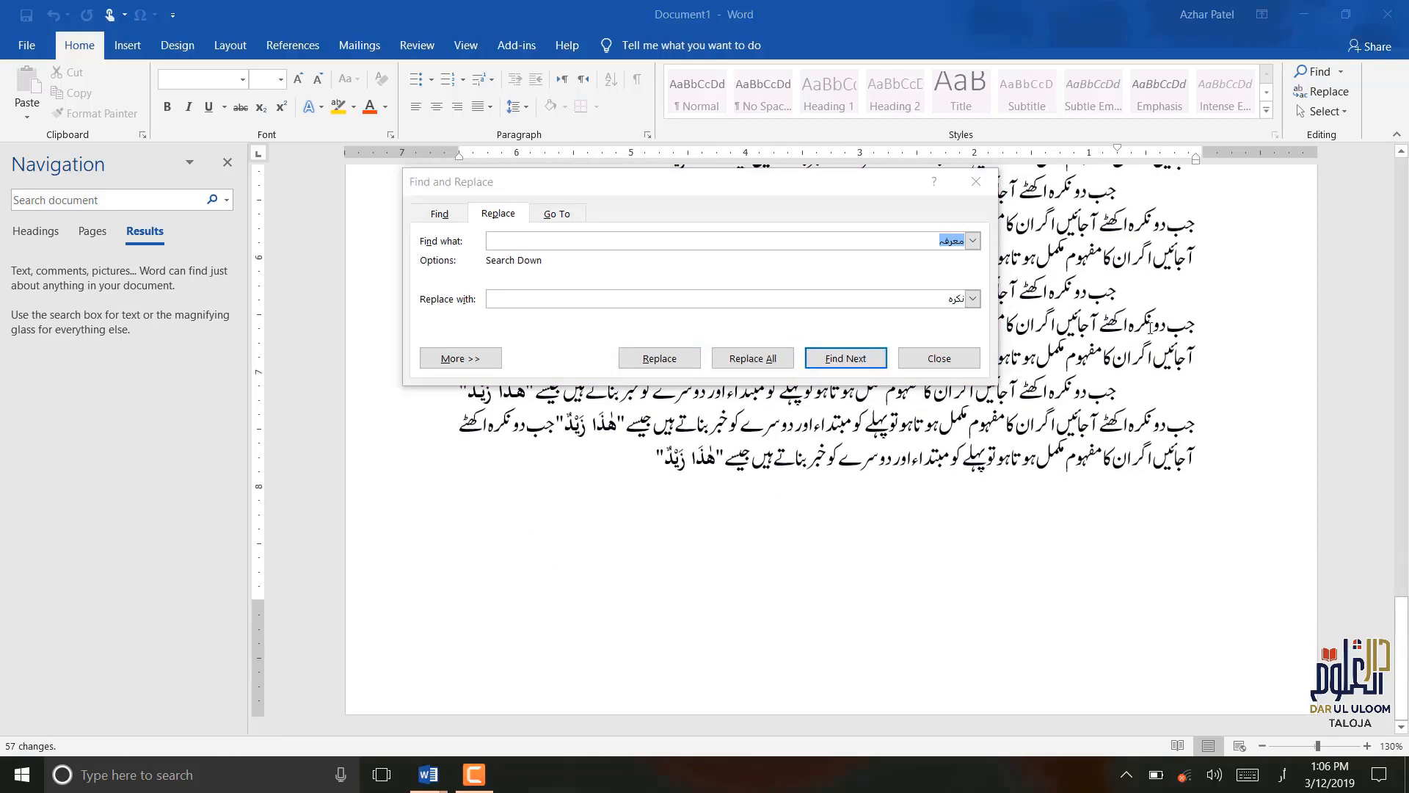
pyautogui.click(981, 183)
pyautogui.click(1142, 322)
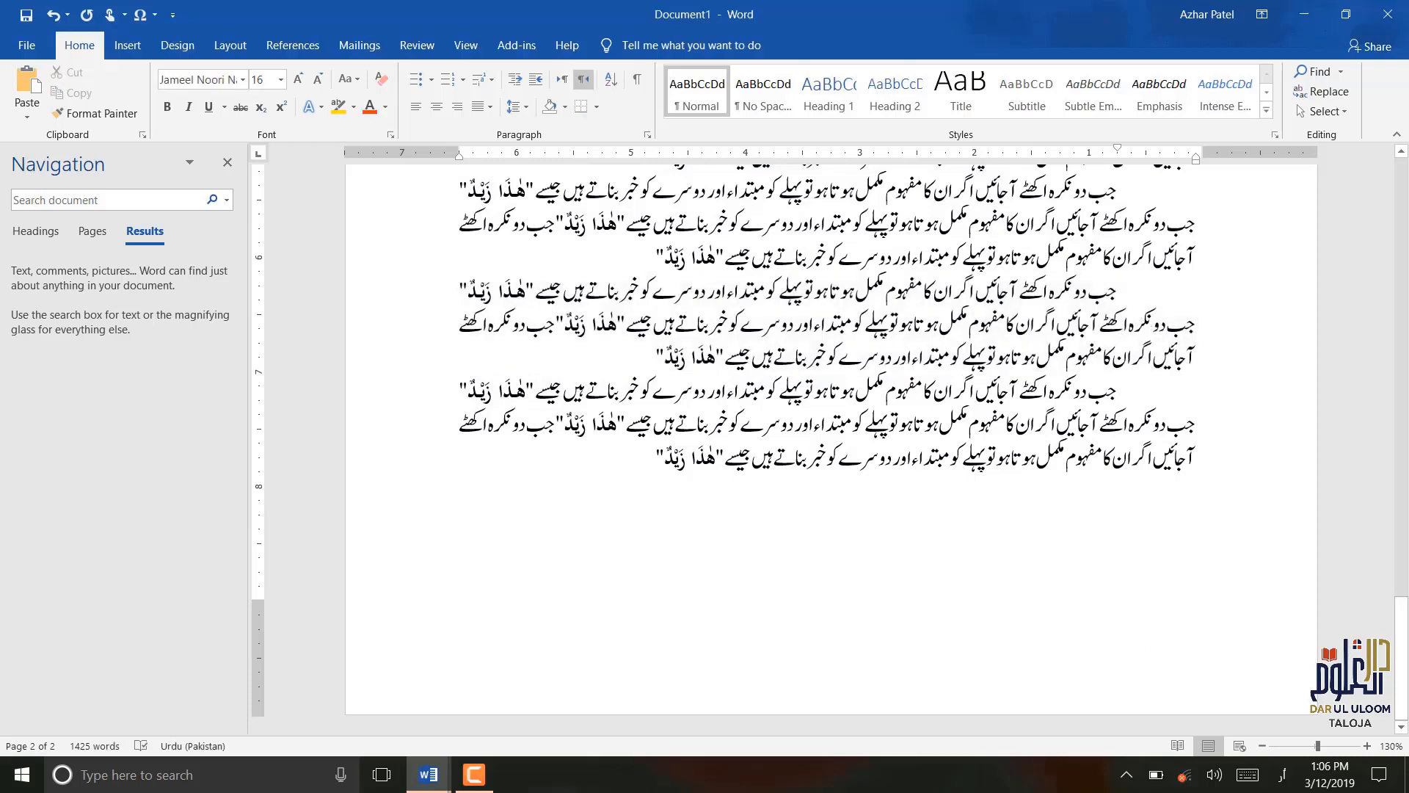
pyautogui.click(488, 780)
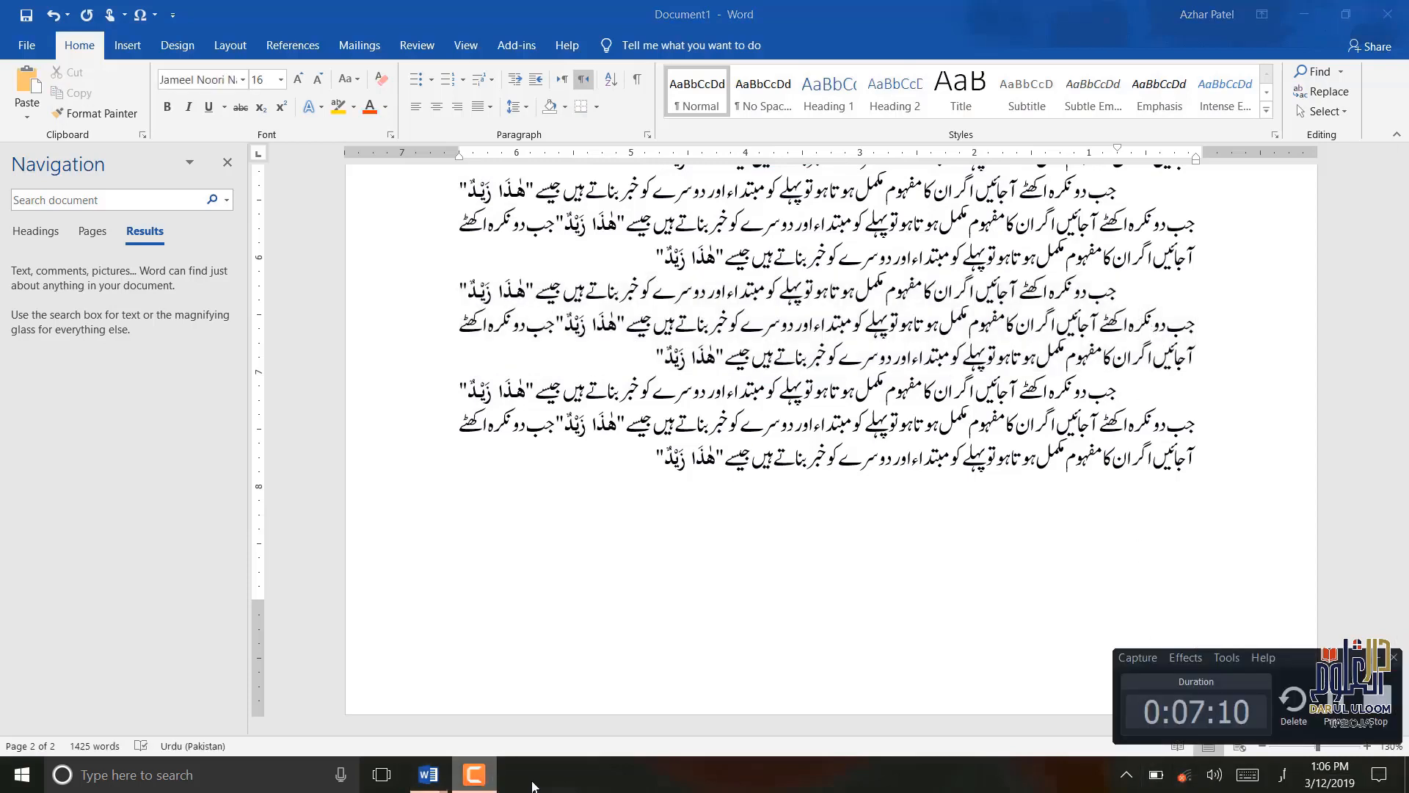
pyautogui.click(1330, 702)
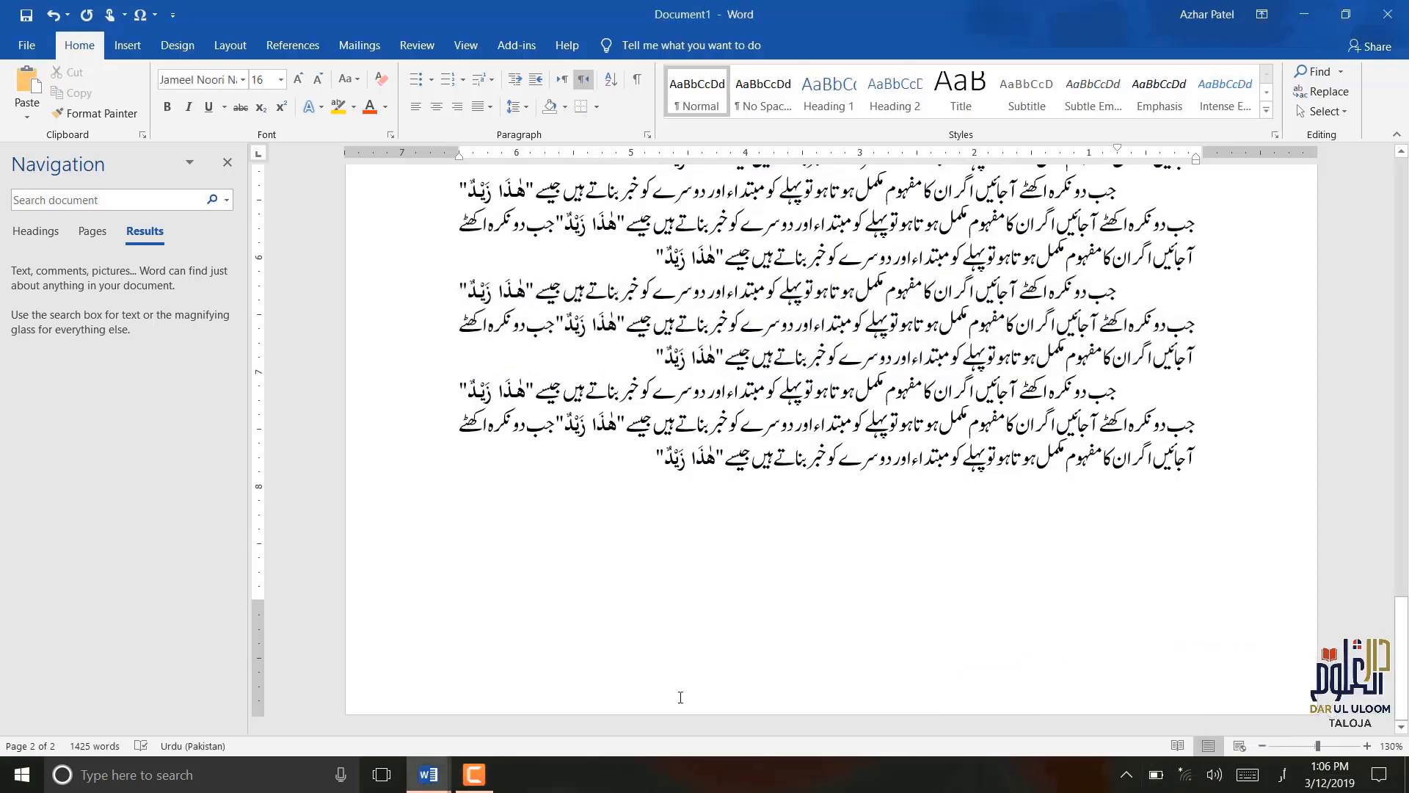